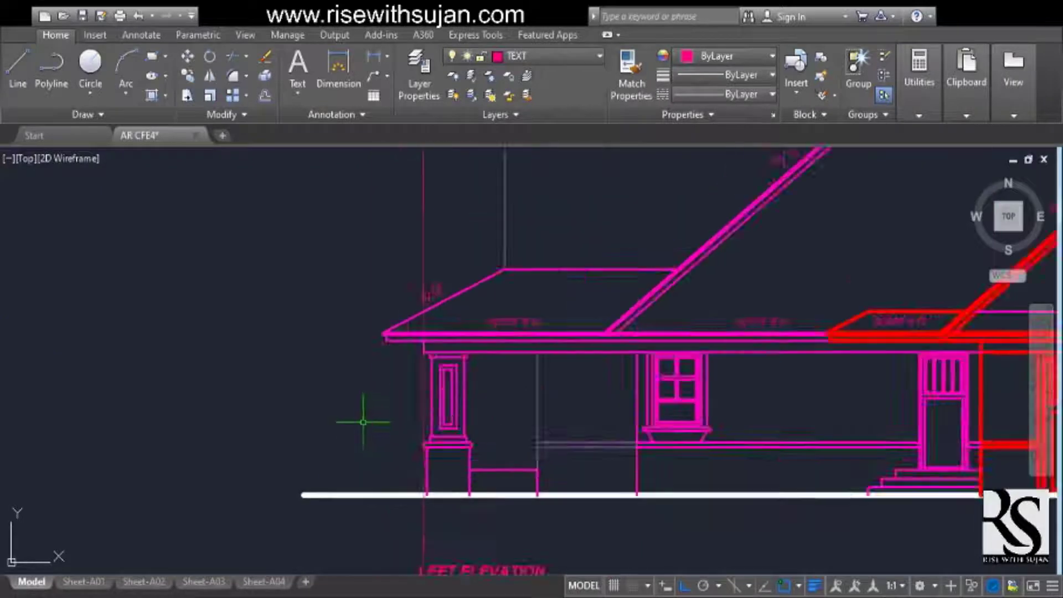
Place a vertical construction line through the plan's right porch edge, running down through the left elevation
scroll(430, 521, "down", 5)
scroll(470, 428, "up", 2)
middle_click_drag(449, 382, 448, 344)
scroll(491, 418, "up", 2)
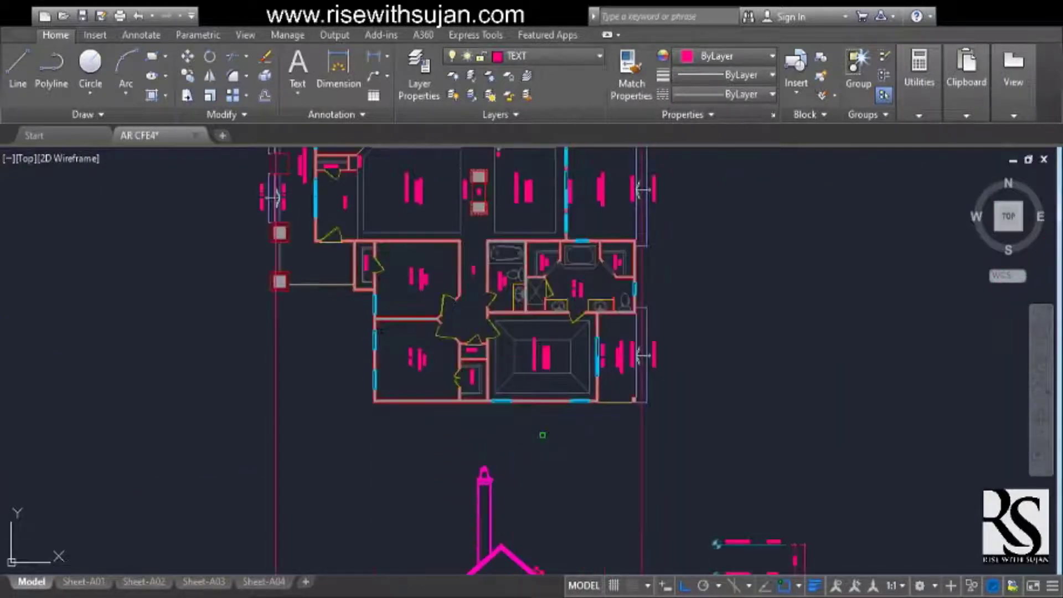
scroll(542, 434, "down", 3)
scroll(543, 354, "up", 3)
middle_click_drag(571, 268, 528, 342)
scroll(528, 342, "down", 3)
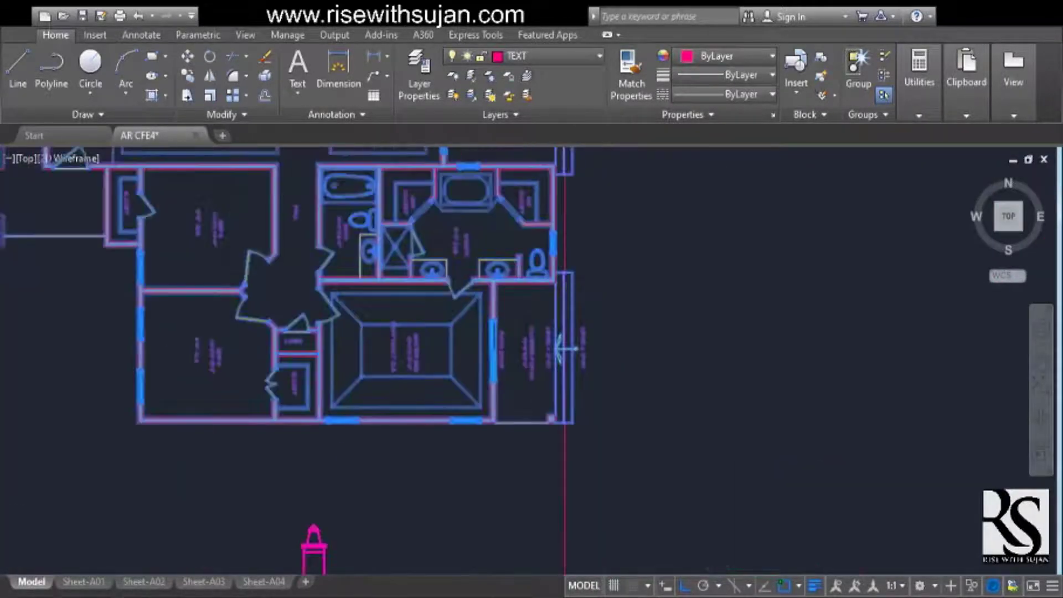
scroll(548, 487, "up", 6)
scroll(607, 397, "down", 6)
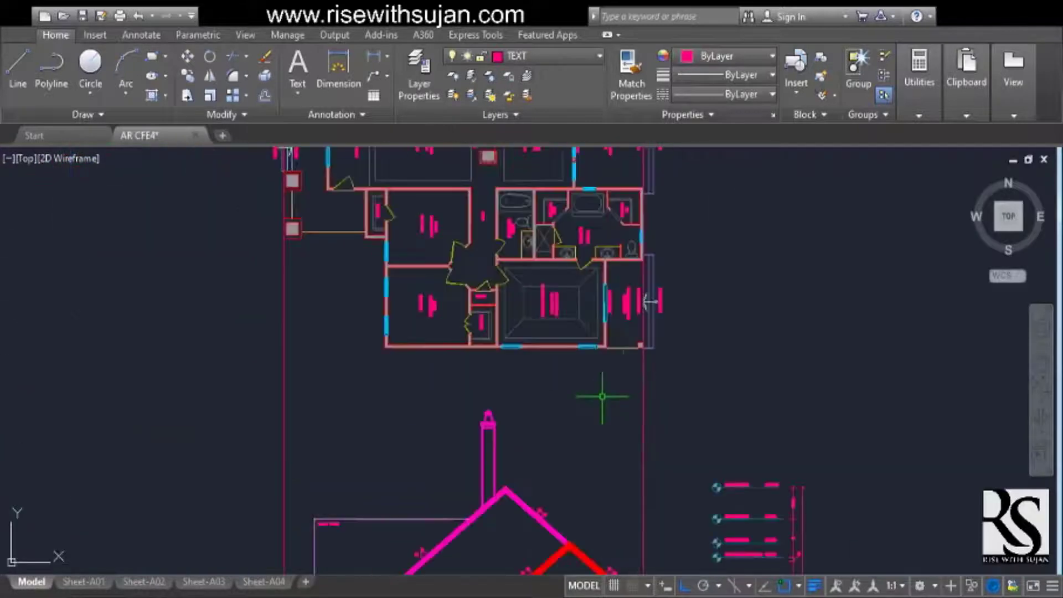
Project the right porch post, the adjacent wall corner and both lower-wall window openings onto the elevation with vertical construction lines
scroll(365, 360, "down", 1)
middle_click_drag(365, 360, 404, 313)
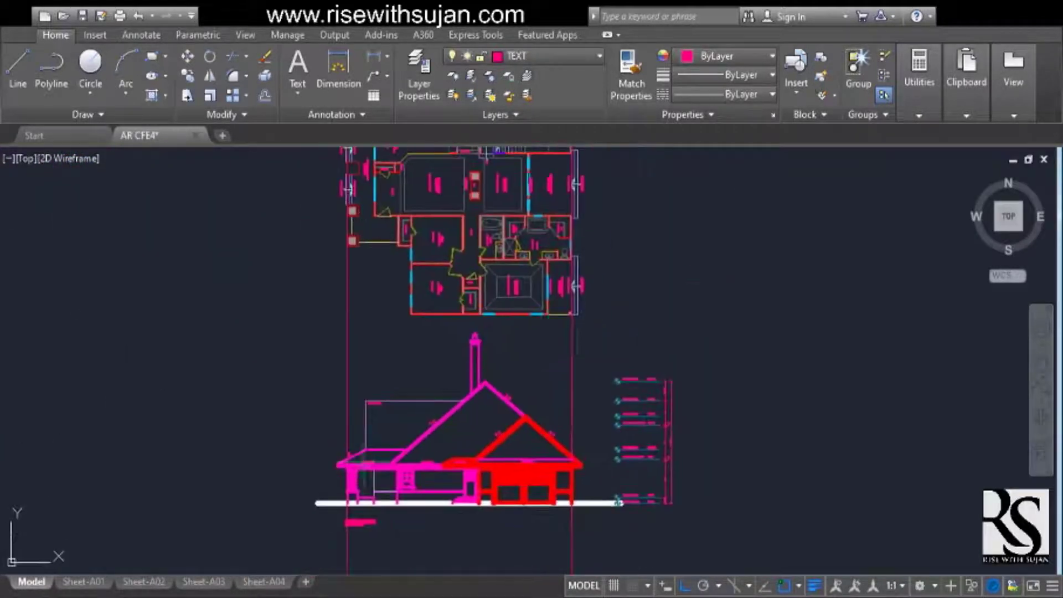
scroll(553, 308, "up", 7)
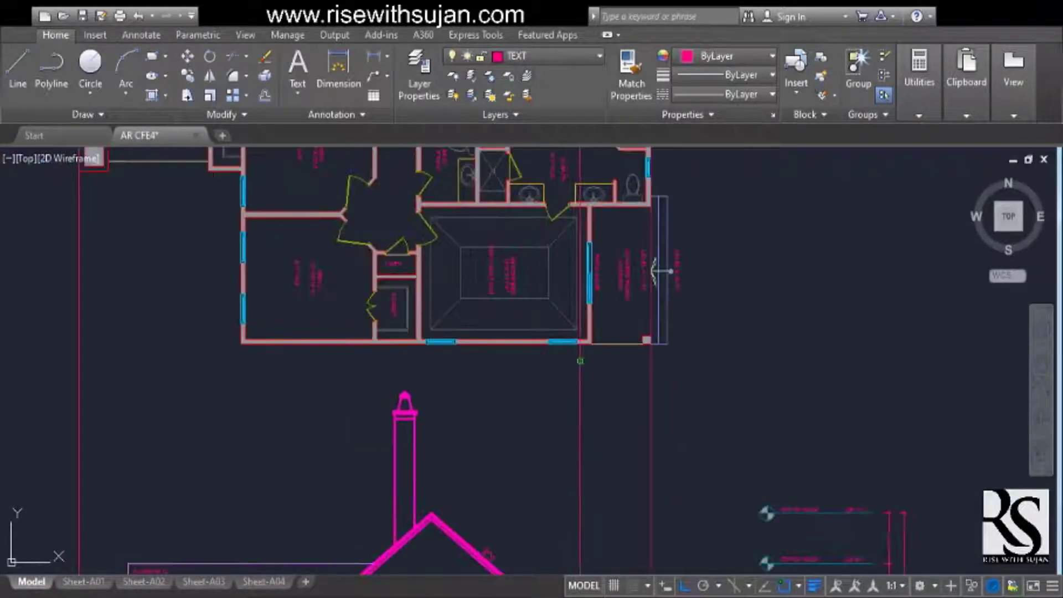
scroll(458, 368, "up", 3)
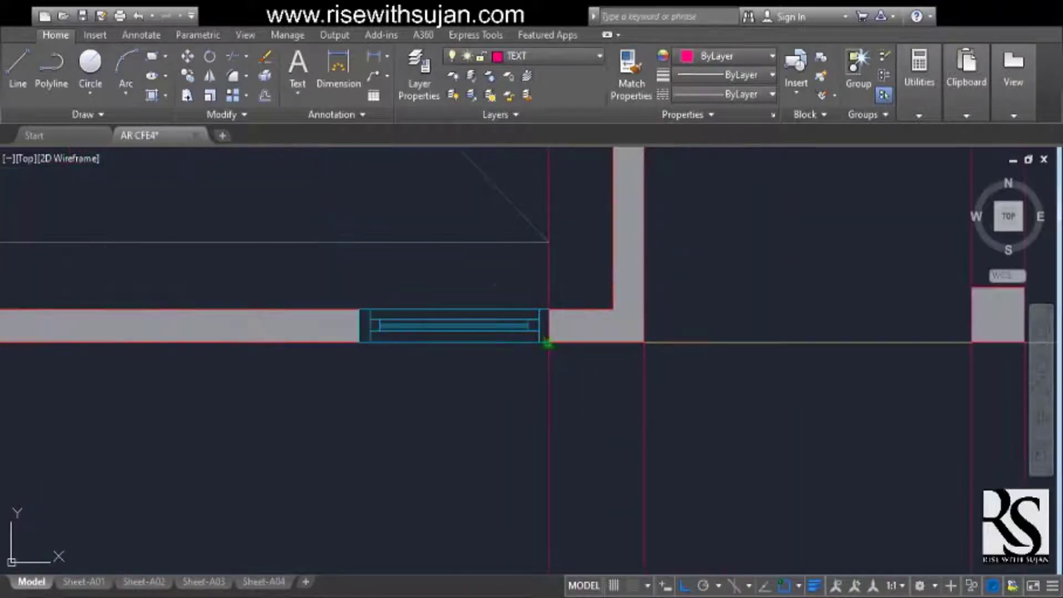
scroll(359, 343, "down", 8)
scroll(626, 380, "up", 8)
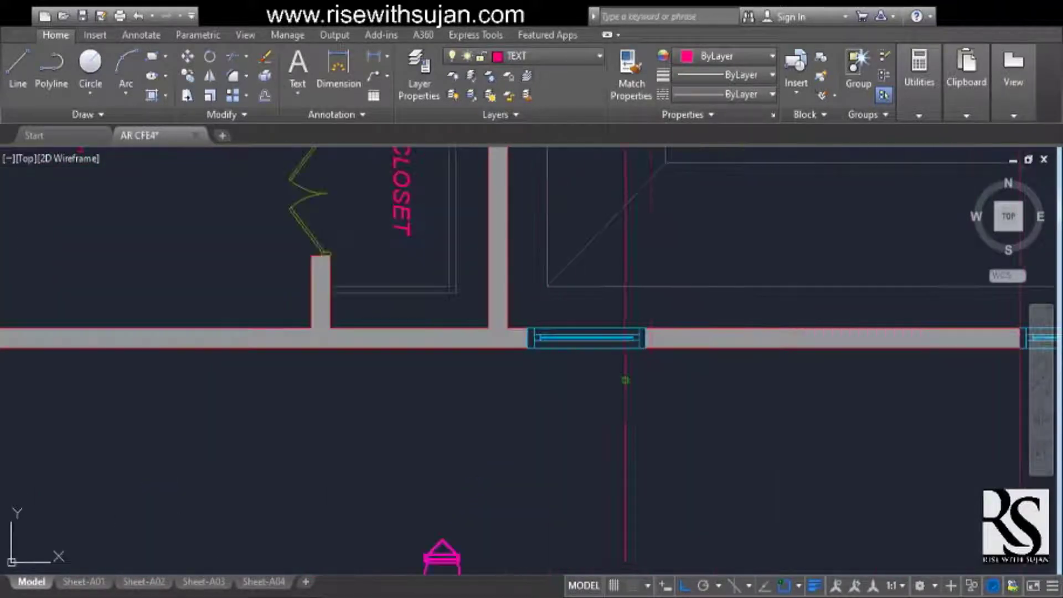
scroll(526, 349, "down", 6)
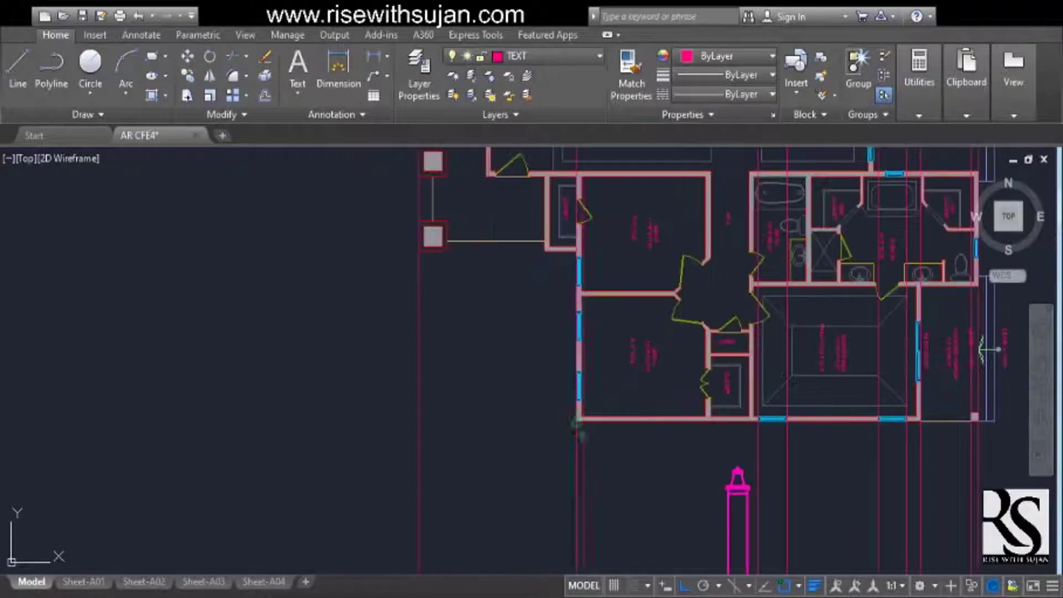
Add vertical construction lines through the plan's left wall corner, closet wall, entry wall and left porch column edges
scroll(555, 383, "up", 6)
left_click(555, 383)
middle_click_drag(555, 383, 729, 546)
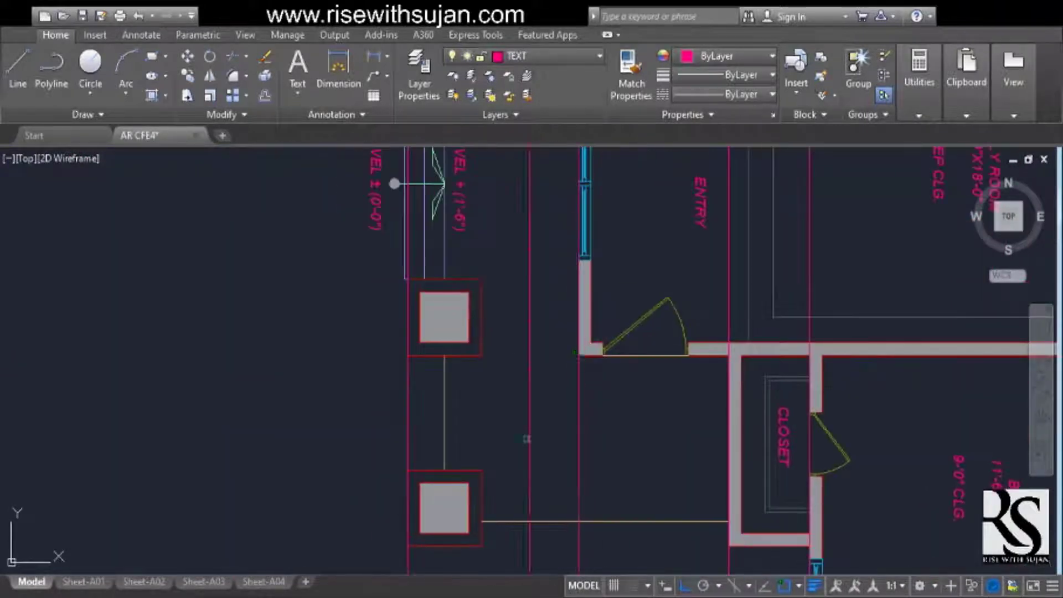
middle_click_drag(526, 439, 539, 358)
scroll(538, 358, "down", 6)
Compare the projected construction lines with the columns, openings and red garage portion of the left elevation
scroll(510, 445, "up", 4)
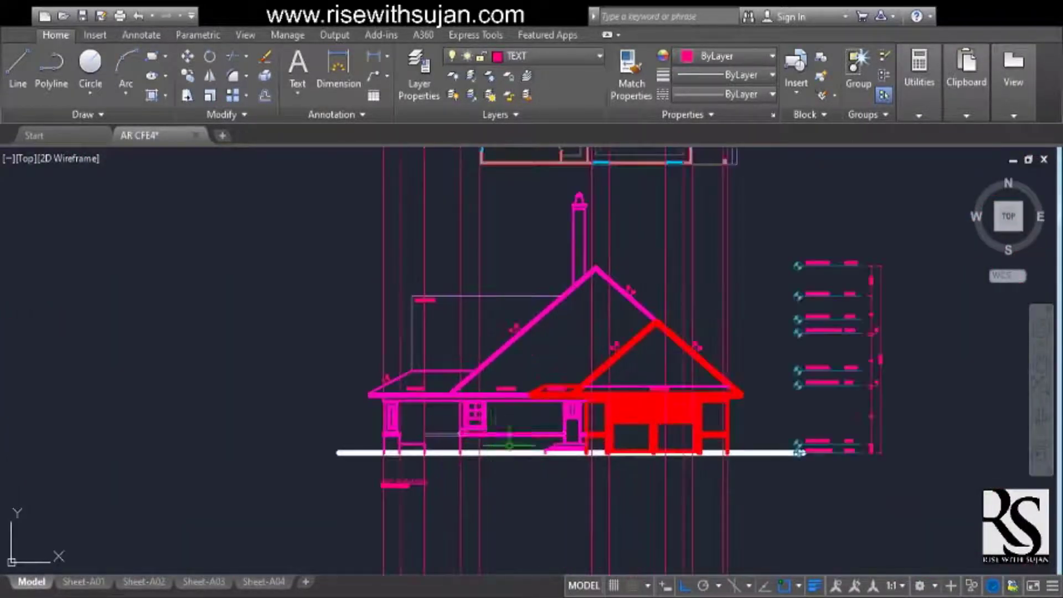
scroll(510, 444, "up", 3)
scroll(496, 442, "down", 2)
middle_click_drag(542, 435, 323, 458)
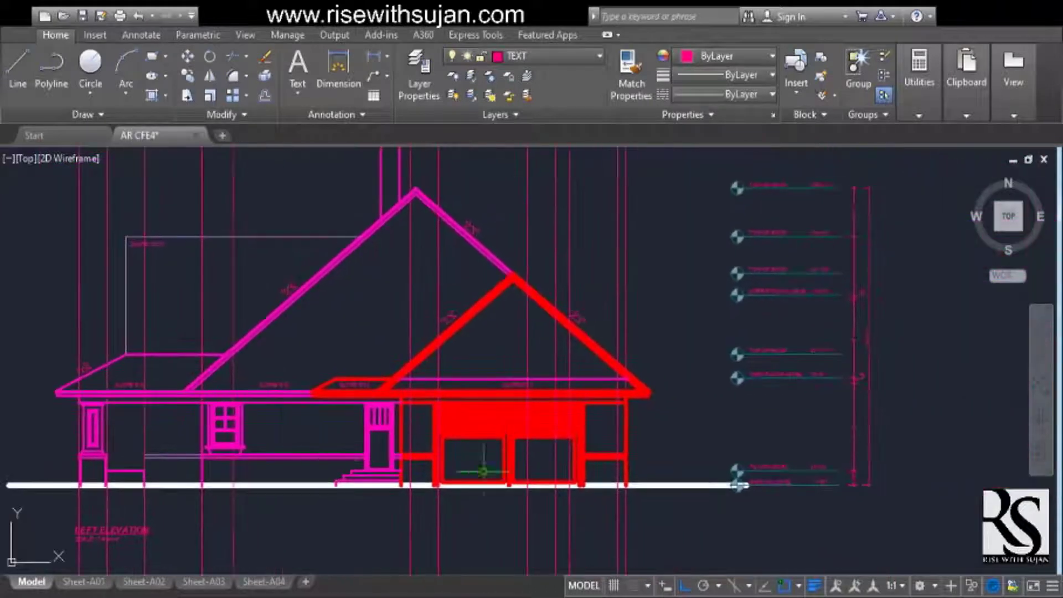
scroll(484, 471, "down", 4)
scroll(508, 308, "up", 4)
scroll(522, 366, "down", 2)
scroll(485, 385, "down", 3)
scroll(500, 431, "up", 3)
middle_click_drag(479, 511, 491, 444)
scroll(491, 444, "up", 2)
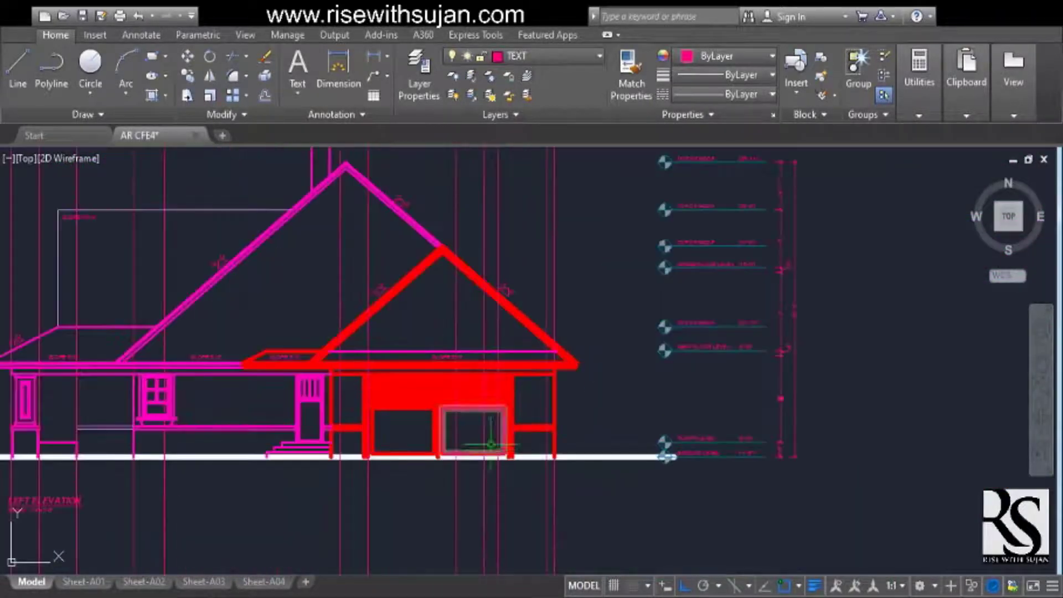
scroll(490, 443, "up", 5)
scroll(563, 389, "down", 5)
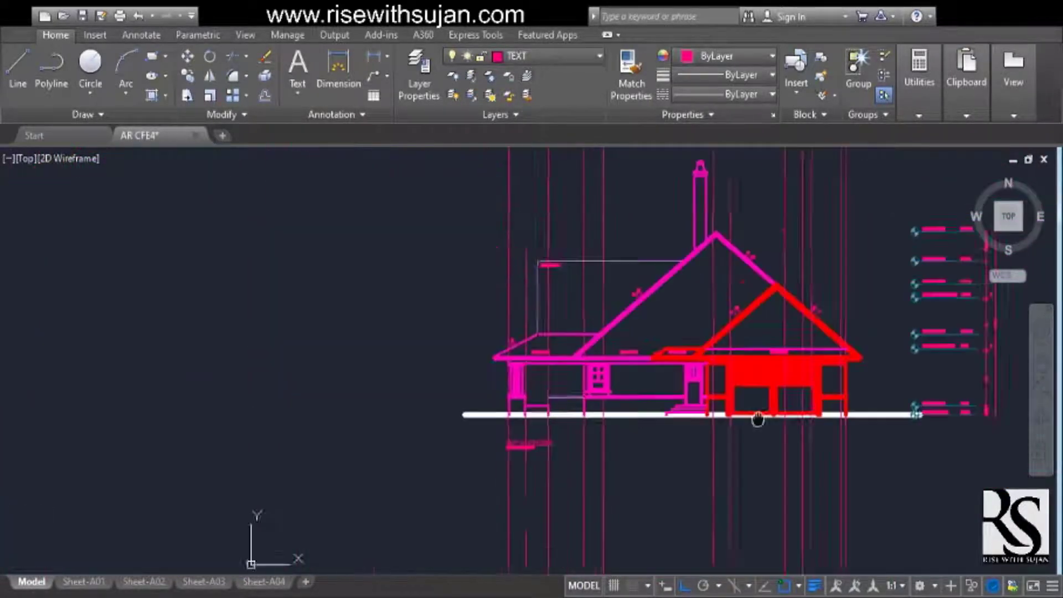
Examine the mirrored left elevation and the porch column in the rear elevation for a reusable column
scroll(490, 397, "up", 3)
scroll(468, 402, "down", 6)
scroll(475, 391, "down", 2)
middle_click_drag(474, 392, 699, 391)
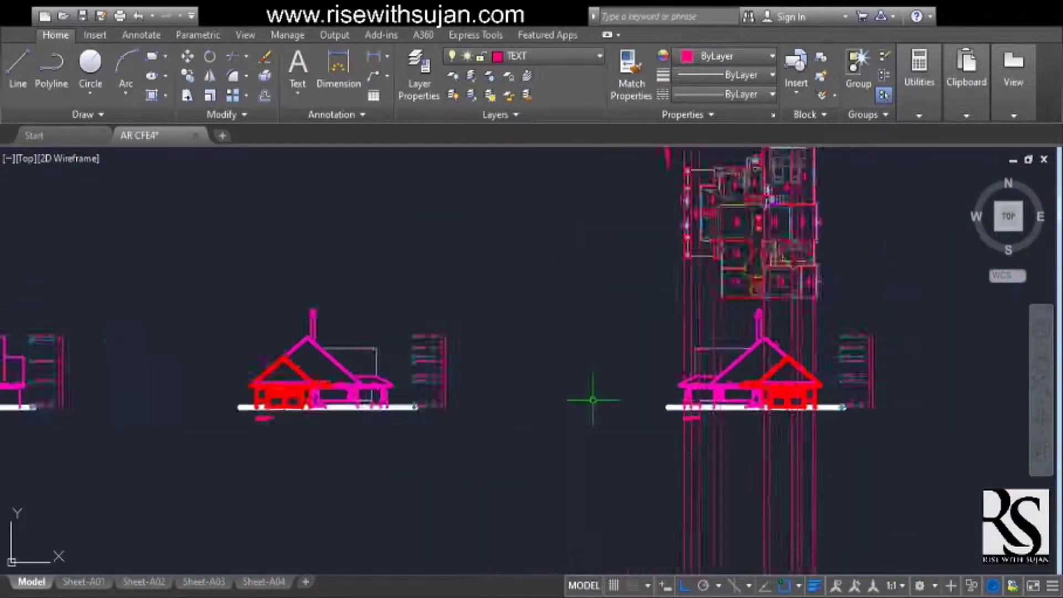
scroll(360, 397, "up", 7)
middle_click_drag(379, 393, 728, 385)
scroll(341, 400, "up", 4)
scroll(345, 398, "down", 4)
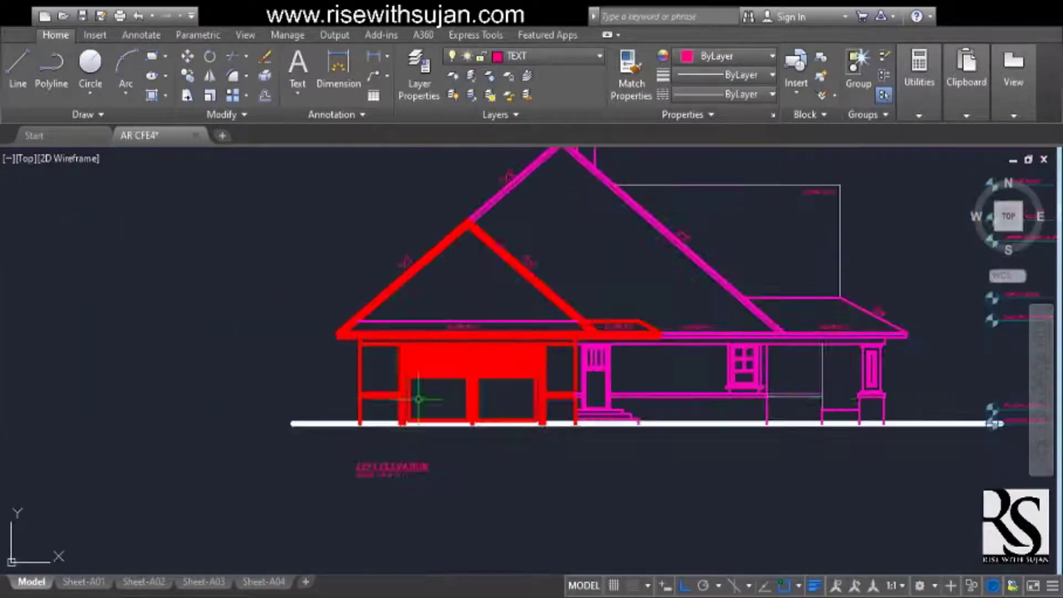
scroll(880, 395, "down", 6)
scroll(391, 386, "up", 6)
middle_click_drag(310, 418, 377, 396)
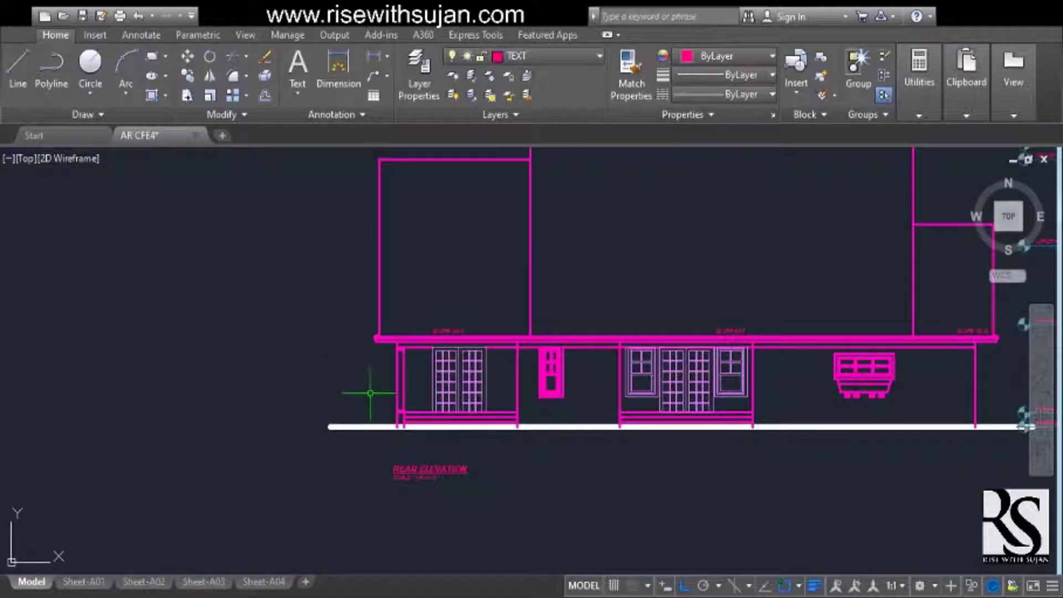
scroll(370, 392, "up", 4)
scroll(399, 421, "down", 2)
scroll(331, 295, "up", 2)
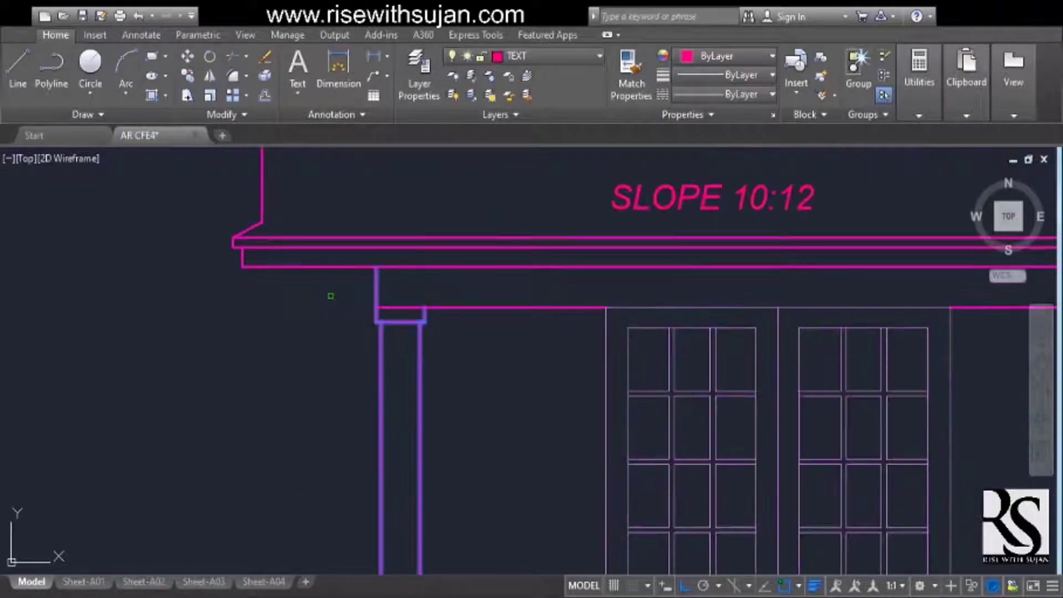
Copy the rear elevation's porch column and its adjoining plinth line into the empty area beside the left elevation's level marks
scroll(330, 295, "down", 3)
scroll(343, 298, "up", 4)
scroll(343, 296, "down", 4)
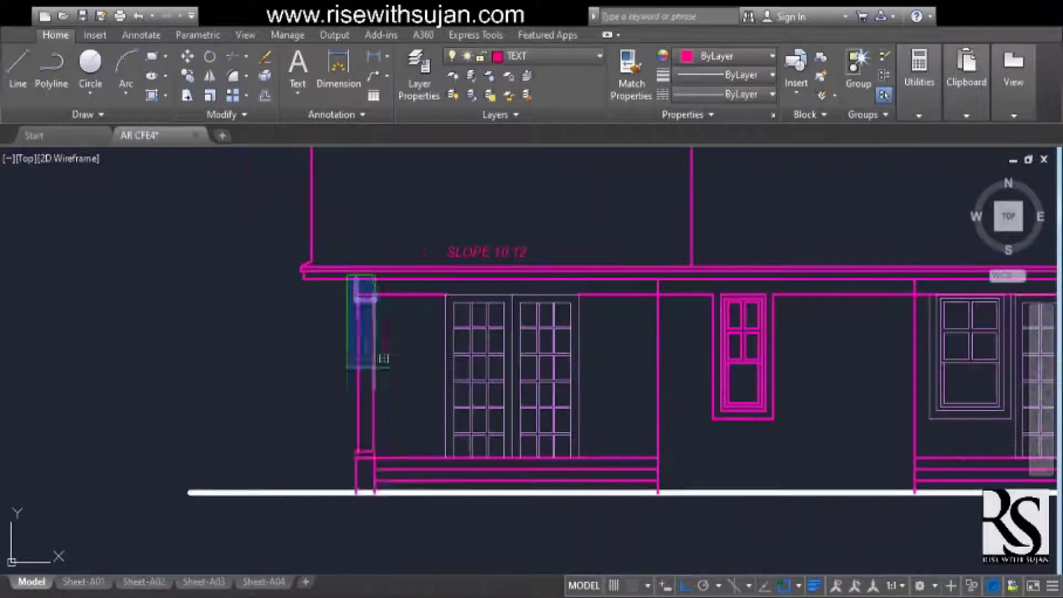
left_click(369, 470)
scroll(368, 476, "up", 6)
left_click(354, 410)
scroll(347, 430, "down", 4)
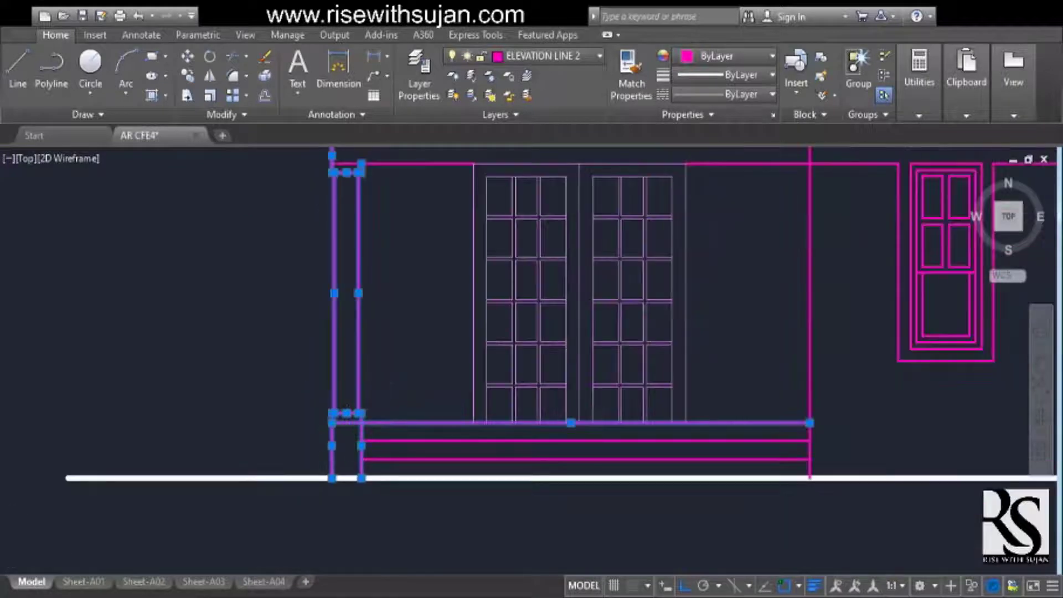
type("co")
left_click(332, 477)
scroll(308, 415, "down", 8)
scroll(676, 413, "up", 4)
left_click(676, 412)
Trim the plinth line where it crosses the base of the copied column
middle_click_drag(609, 358, 548, 460)
scroll(601, 443, "up", 3)
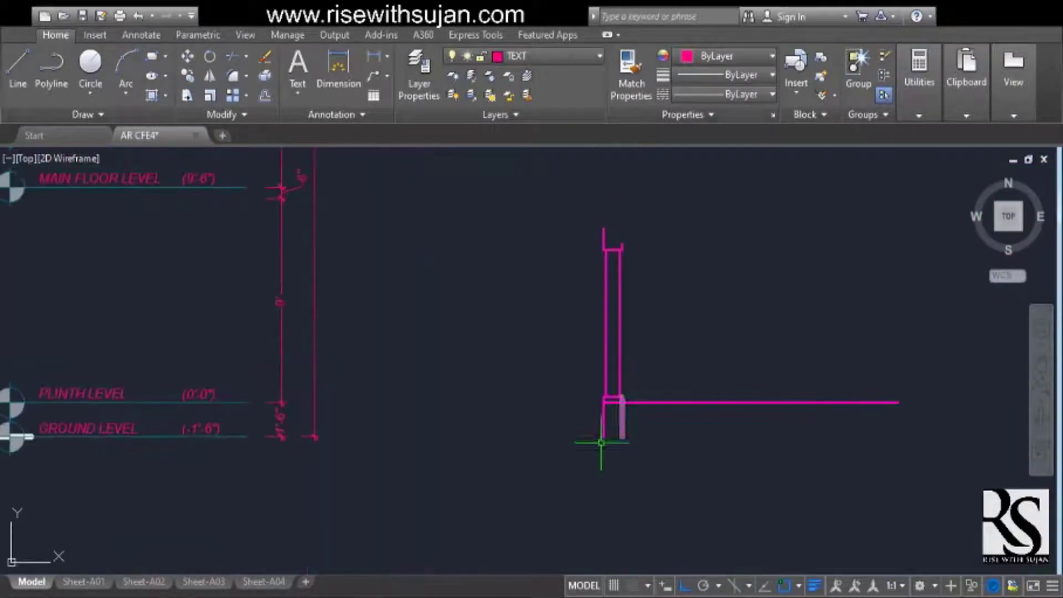
scroll(607, 429, "up", 4)
scroll(645, 409, "up", 2)
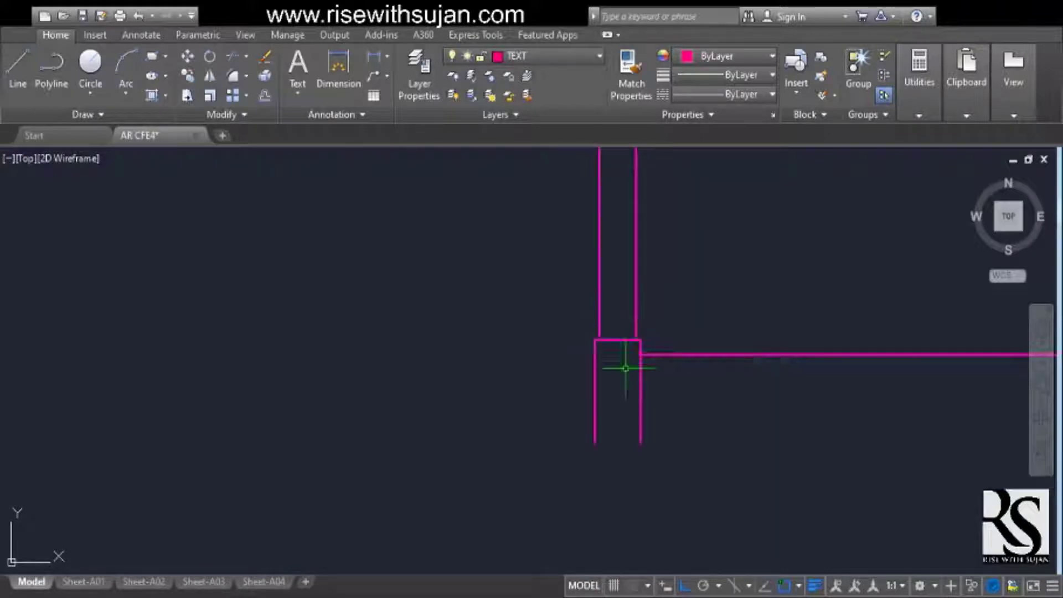
Delete the red vertical line at the right end of the left elevation's garage portion
scroll(636, 371, "down", 5)
scroll(332, 335, "up", 3)
scroll(332, 335, "up", 2)
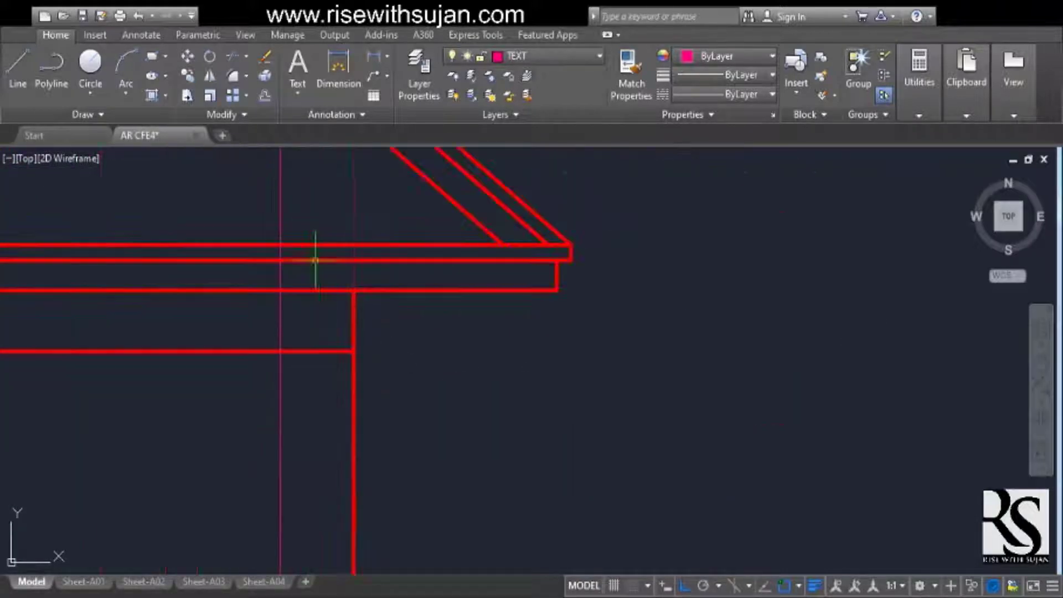
scroll(415, 277, "down", 4)
scroll(495, 422, "up", 2)
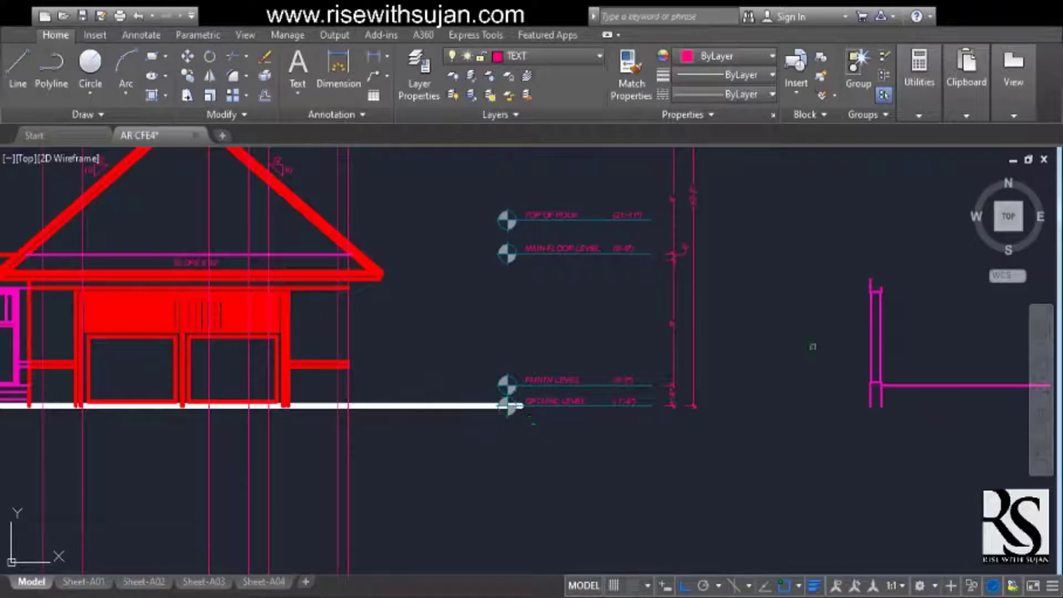
Move the copied column by its base corner to where the outer construction line meets the ground line beside the garage
left_click(829, 267)
left_click(897, 430)
left_click(880, 405)
scroll(318, 407, "up", 3)
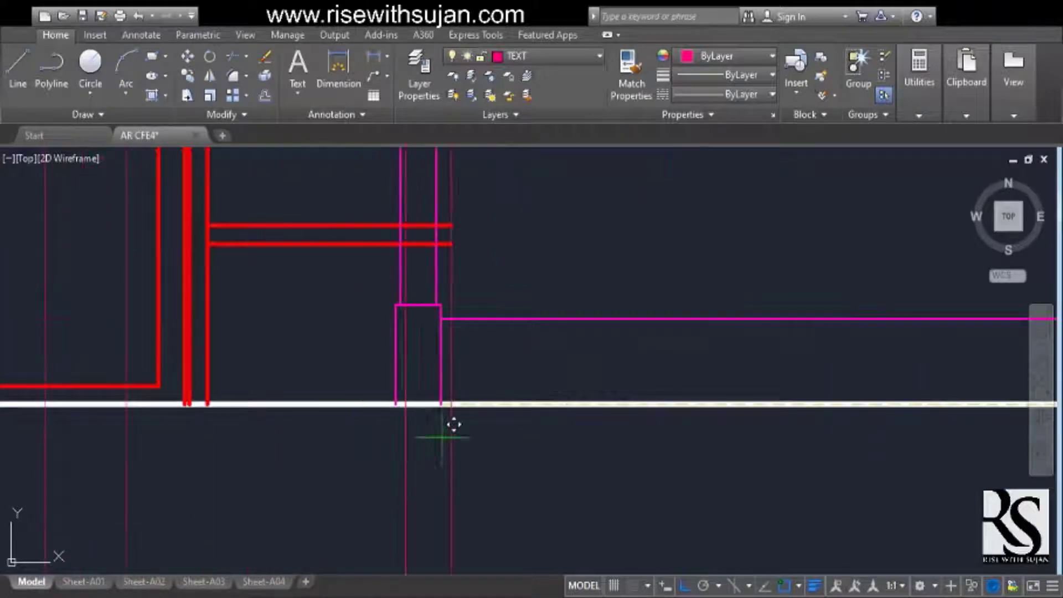
left_click(450, 404)
Trim the left line of the column's cap where it rises above the red beam line
middle_click_drag(496, 353, 525, 445)
scroll(525, 445, "down", 2)
scroll(504, 280, "up", 3)
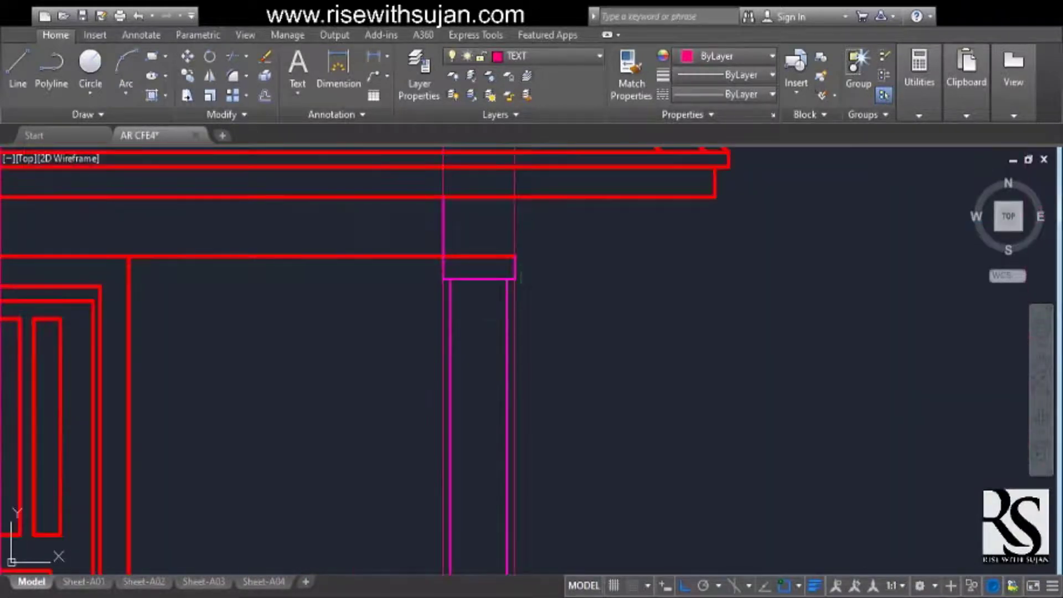
middle_click_drag(519, 293, 515, 327)
scroll(516, 322, "down", 3)
scroll(487, 314, "up", 2)
scroll(496, 324, "up", 3)
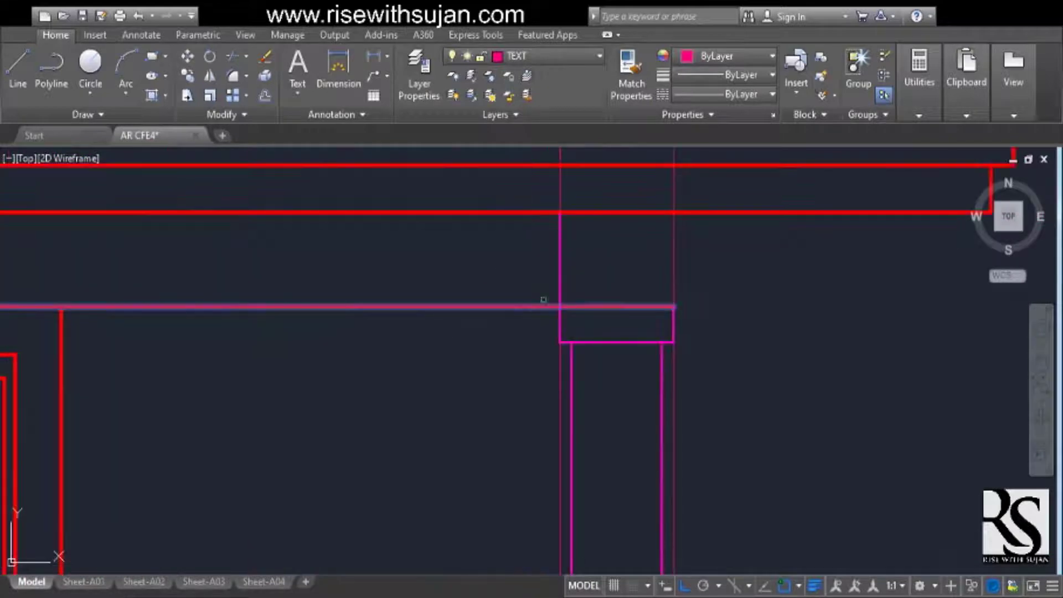
scroll(556, 274, "down", 4)
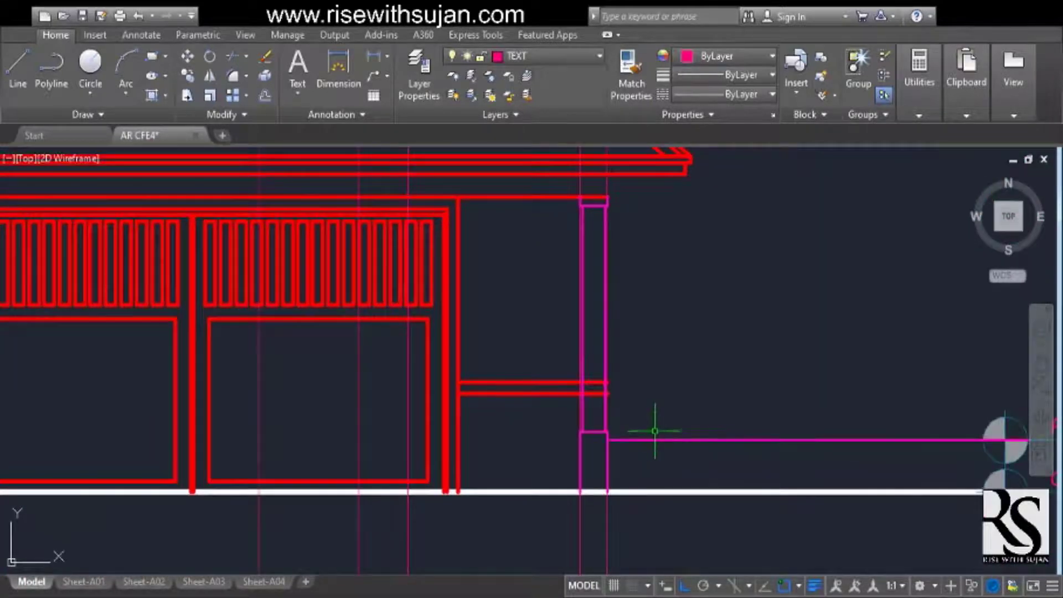
Lengthen the plinth line leftward from the column to the garage's red vertical edge
scroll(653, 427, "down", 4)
scroll(635, 432, "down", 2)
scroll(636, 421, "up", 6)
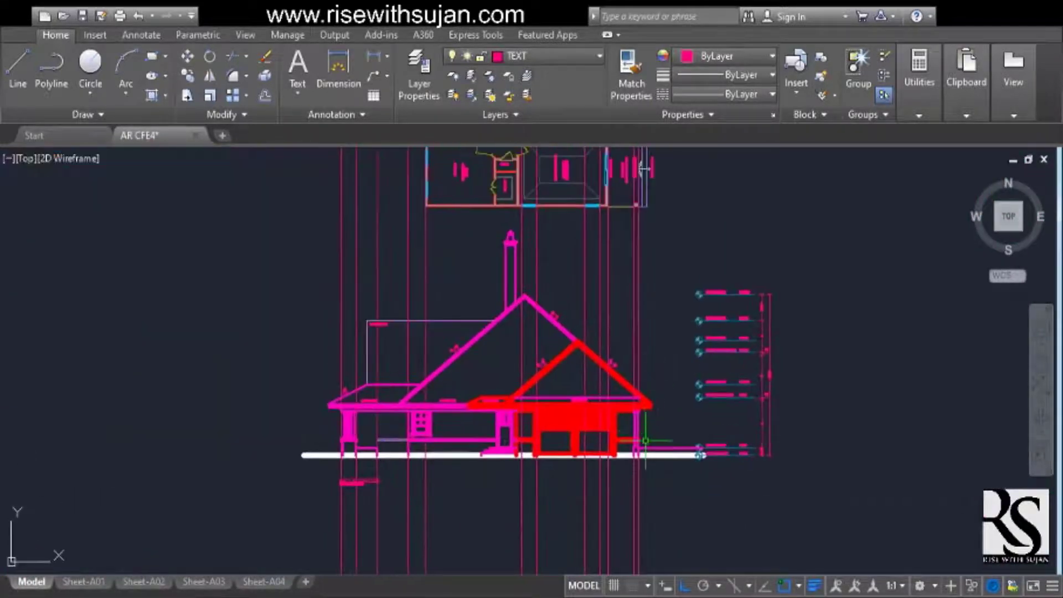
left_click(637, 421)
scroll(632, 431, "up", 2)
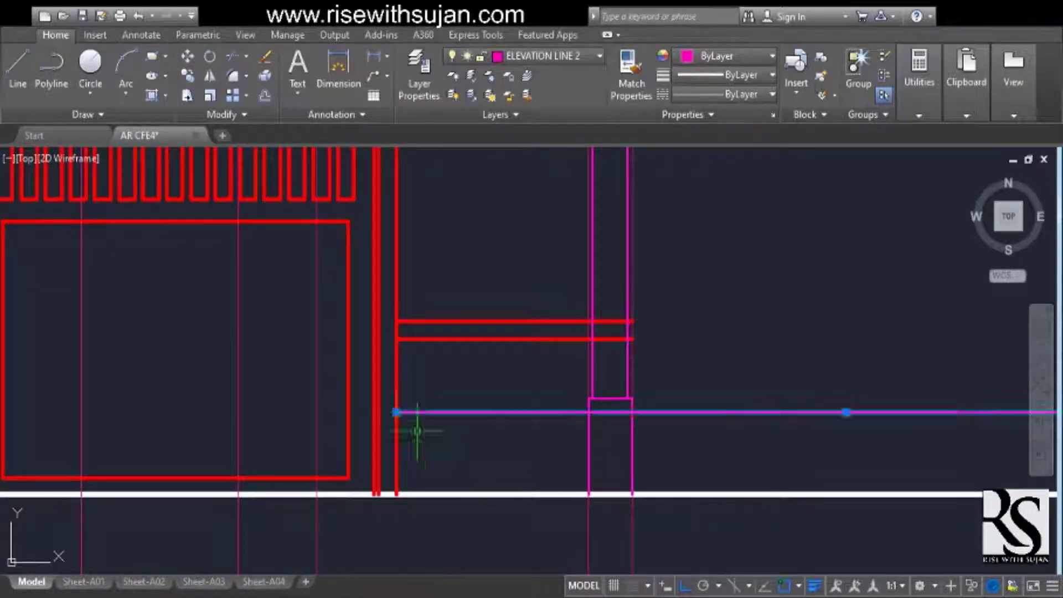
key("Escape")
Trim the plinth line inside and to the right of the column, keeping the part up to the garage
scroll(516, 434, "up", 3)
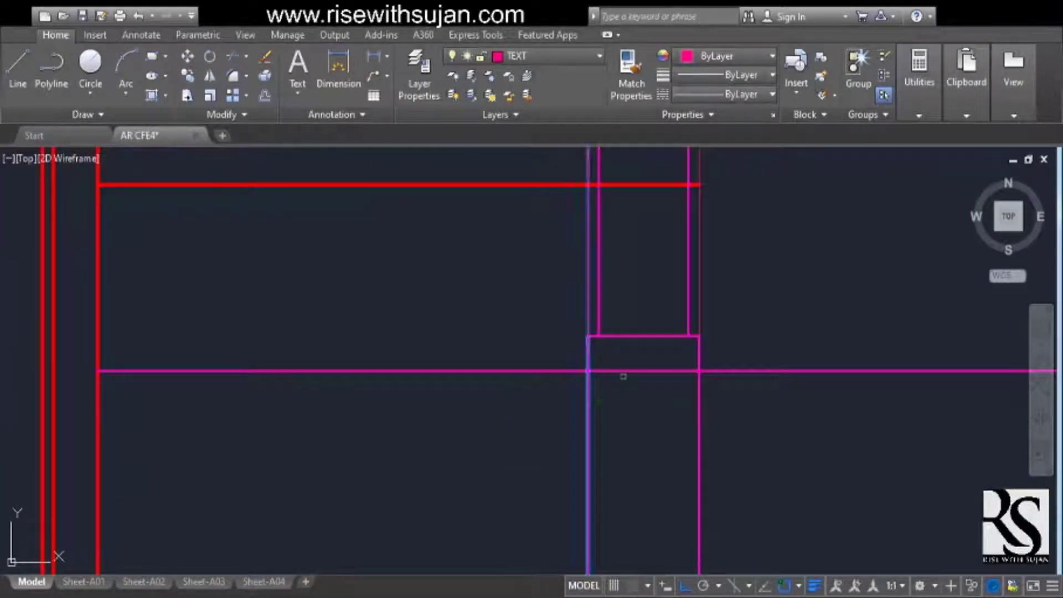
left_click(627, 370)
key("Escape")
scroll(587, 360, "down", 4)
middle_click_drag(570, 332, 509, 422)
scroll(537, 375, "up", 2)
Trim the two red band lines crossing the column and delete the construction lines along its two sides
key("space")
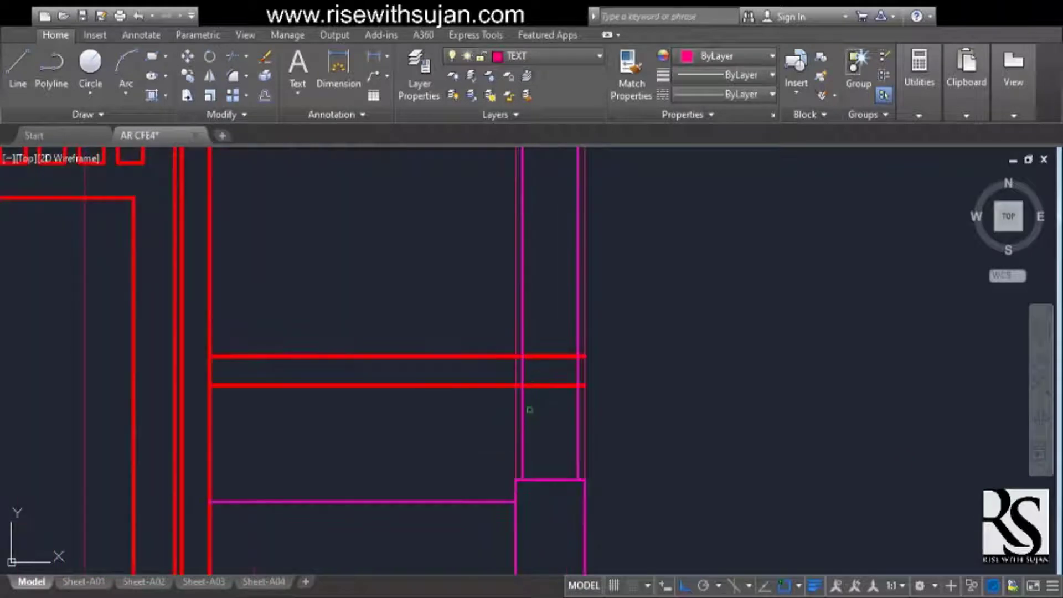
scroll(559, 343, "down", 5)
scroll(538, 374, "up", 7)
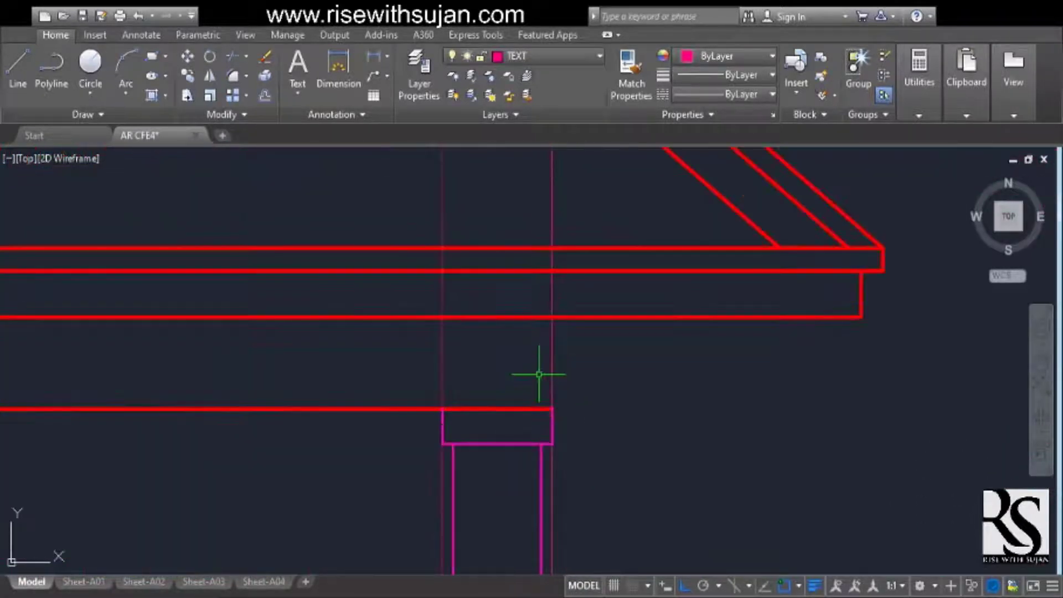
left_click(443, 356)
key("Delete")
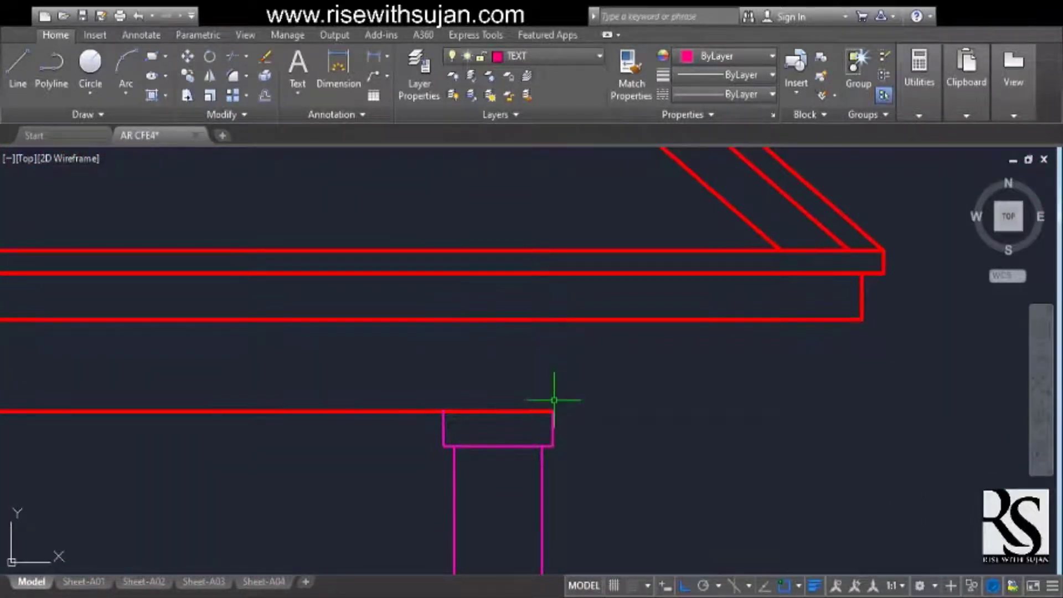
Extend the right line of the column's cap up to the underside of the roof fascia
type("ex")
key("space")
key("space")
scroll(553, 417, "up", 4)
left_click(554, 415)
key("Escape")
scroll(552, 398, "down", 6)
scroll(564, 415, "down", 6)
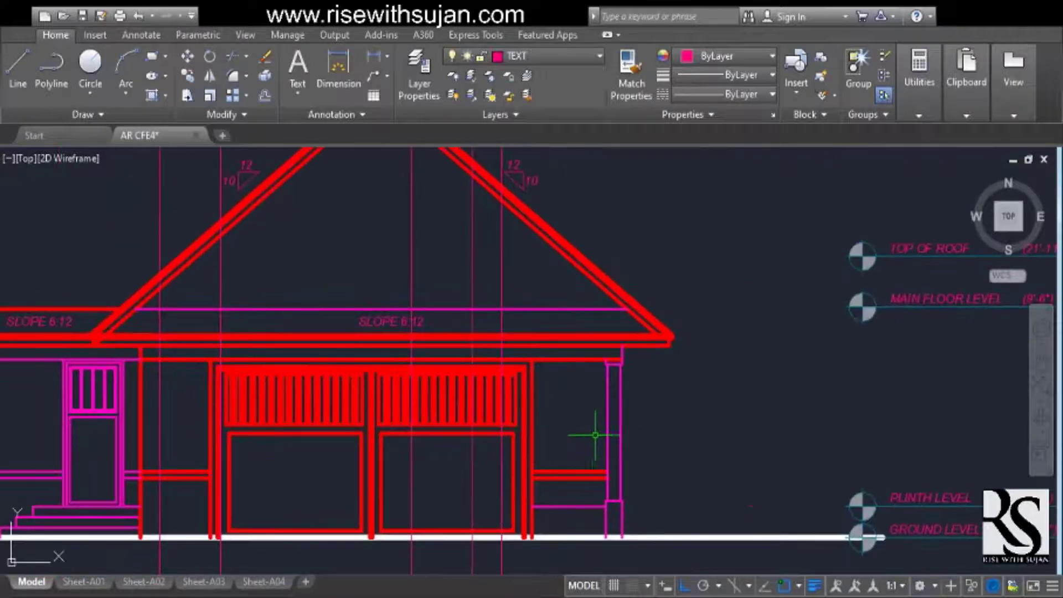
Delete both garage doors together with their surrounding frame from the left elevation
middle_click_drag(595, 435, 626, 429)
scroll(195, 520, "up", 2)
scroll(265, 251, "down", 2)
left_click(264, 250)
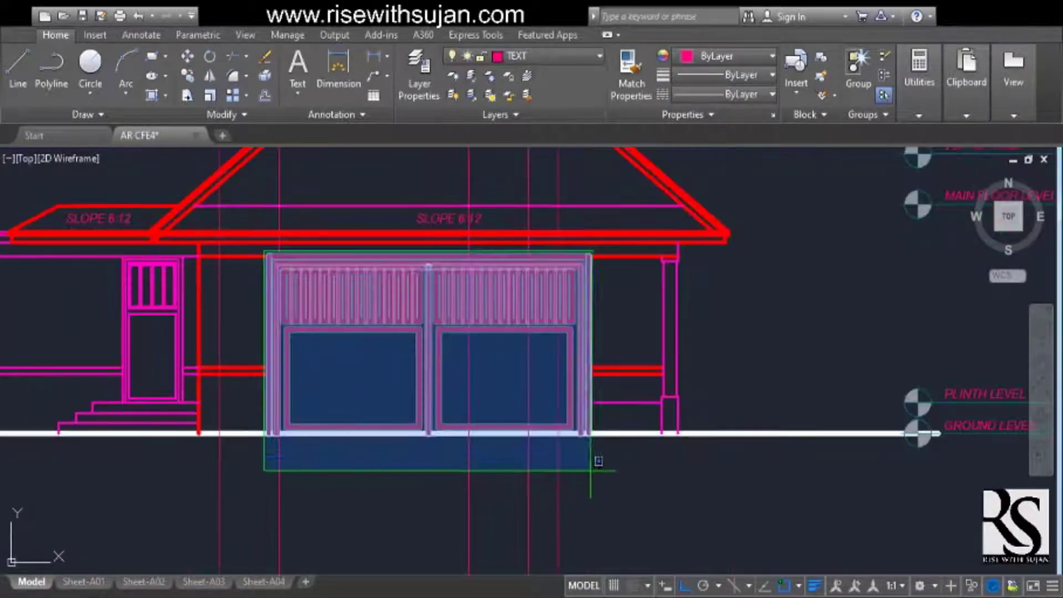
left_click(598, 460)
key("Delete")
Trim the construction line nearest the porch column so it runs only from the beam line to the ground line
scroll(582, 410, "up", 2)
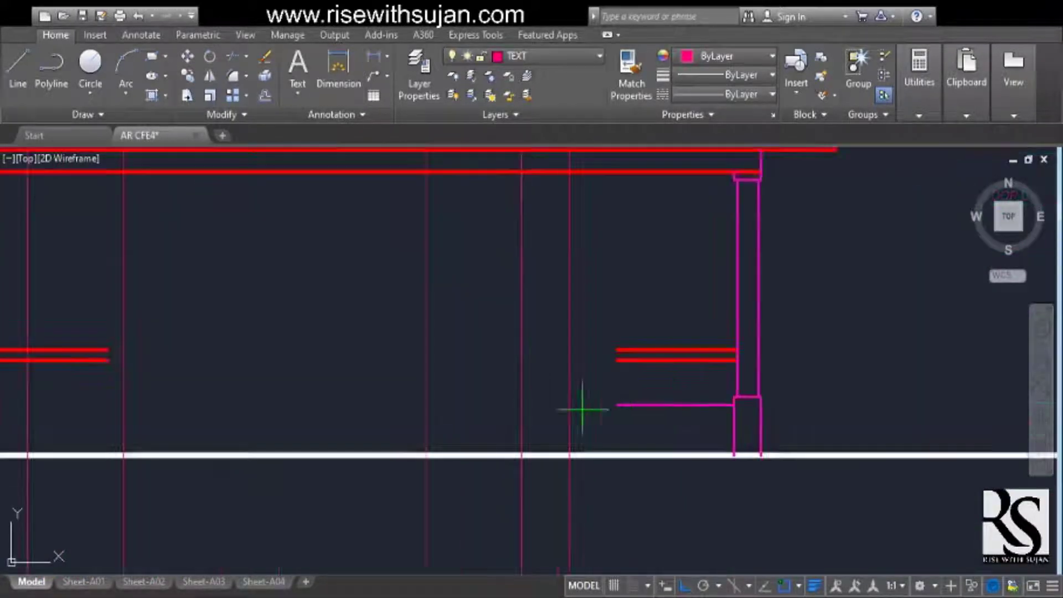
scroll(662, 446, "down", 5)
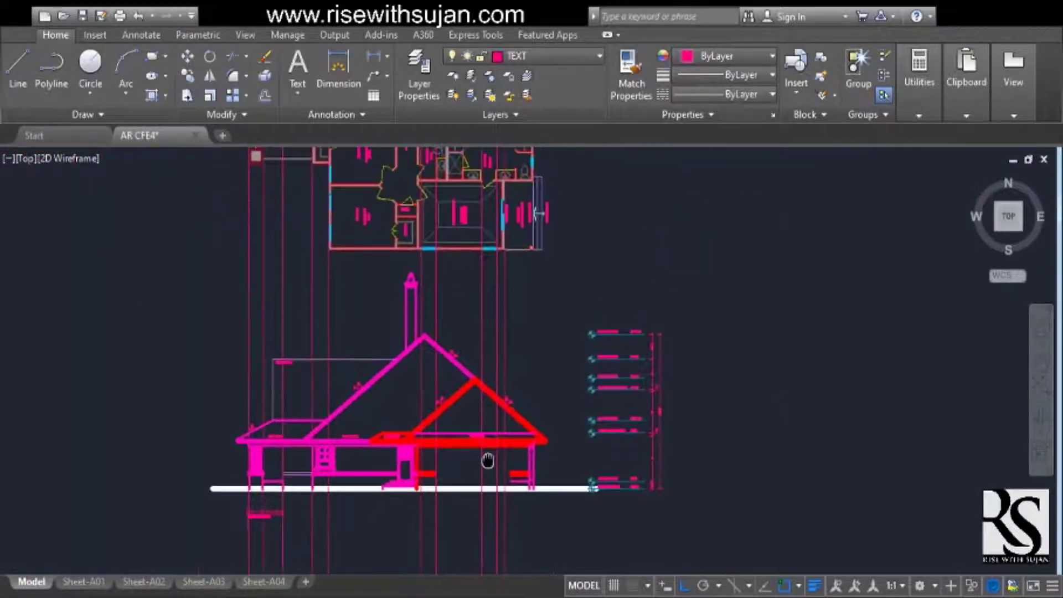
scroll(499, 468, "up", 4)
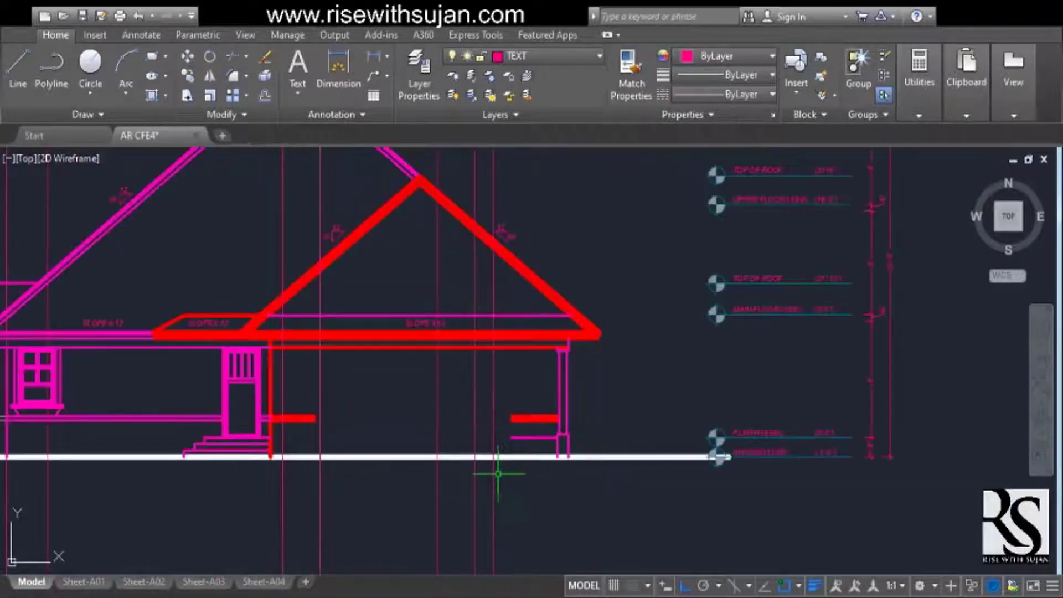
scroll(494, 465, "up", 4)
scroll(503, 290, "up", 2)
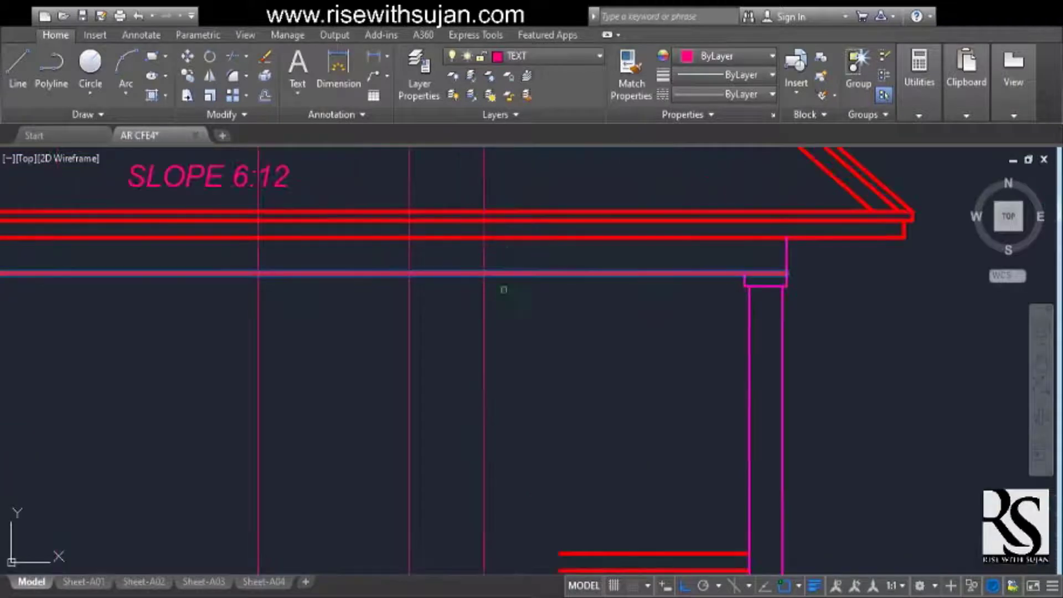
scroll(475, 256, "down", 3)
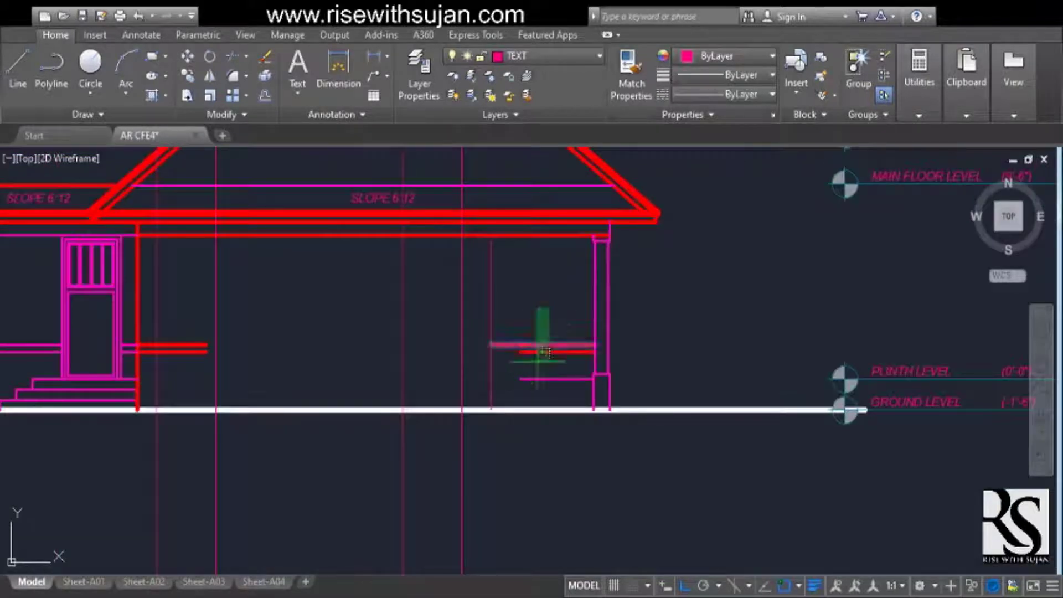
Extend the two red band lines and the plinth line beside the column to the new vertical wall line
scroll(505, 434, "down", 5)
middle_click_drag(509, 399, 506, 326)
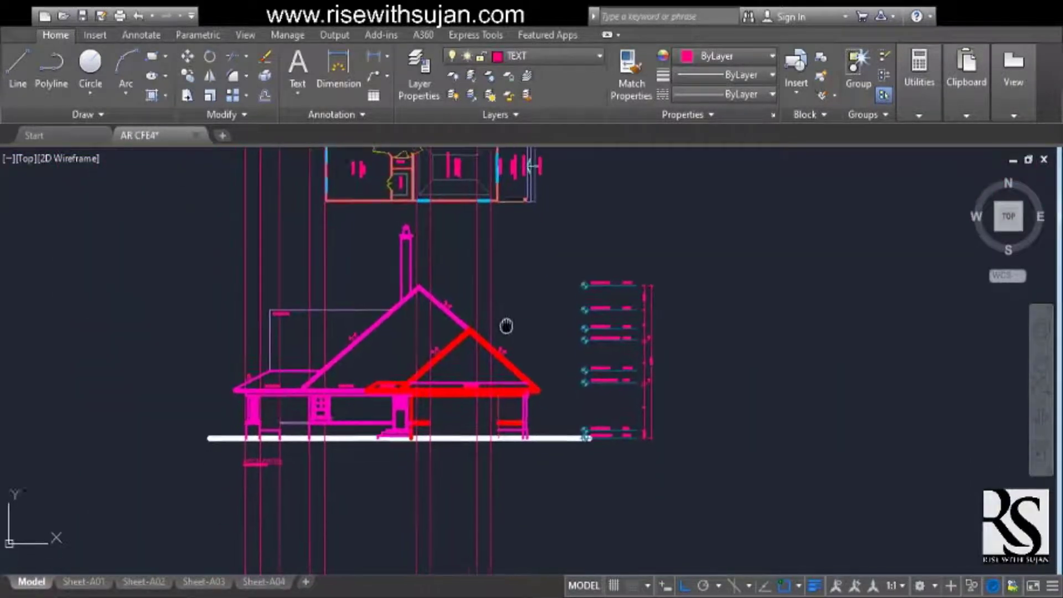
scroll(520, 430, "up", 6)
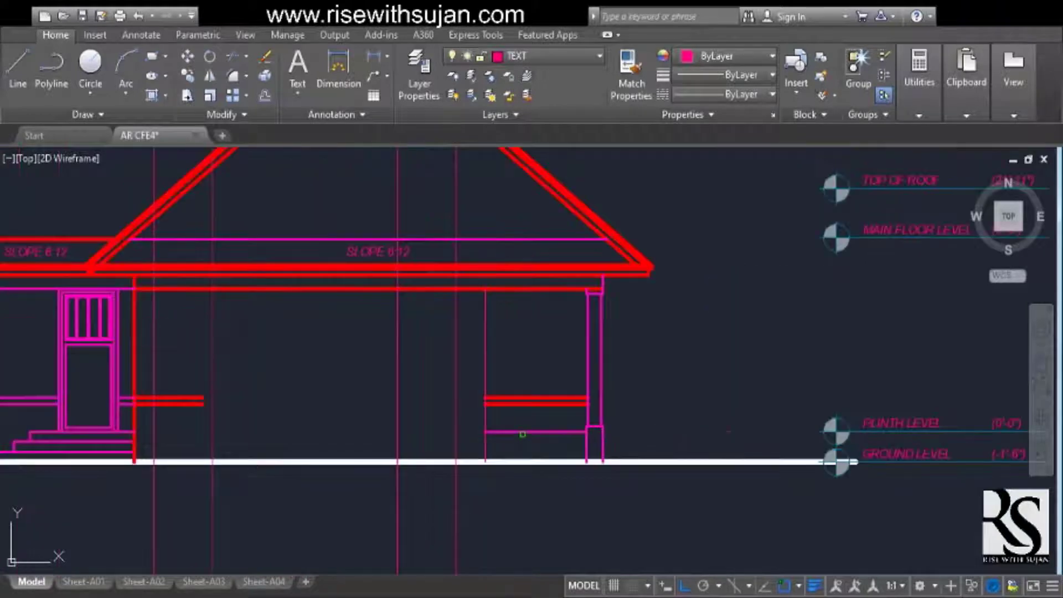
Match the band lines beside the column to the magenta plinth line, and the column, plinth and wall lines to the red beam line
scroll(522, 434, "down", 6)
scroll(523, 441, "up", 6)
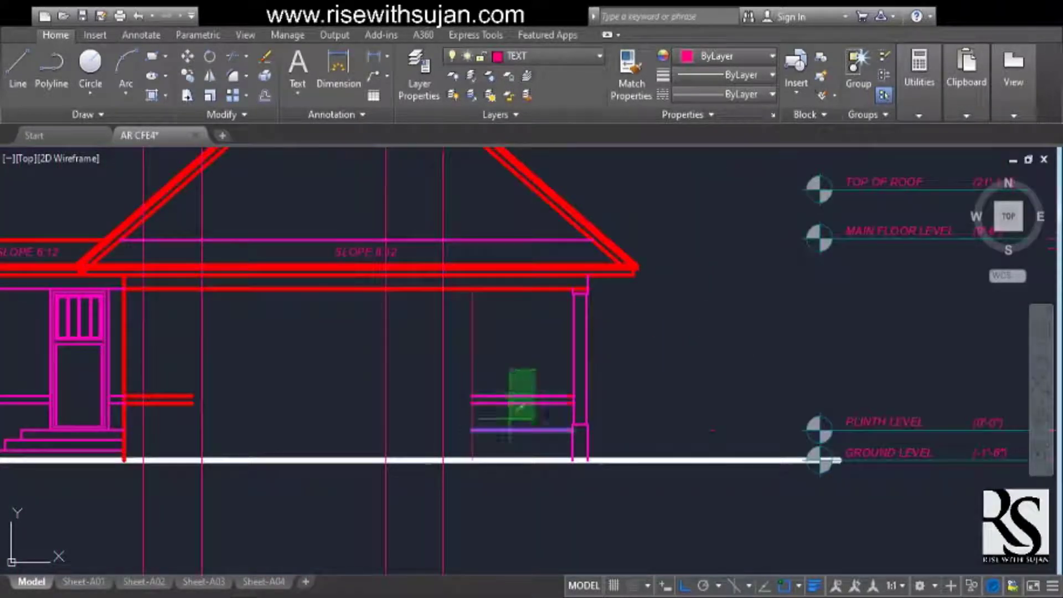
left_click(515, 289)
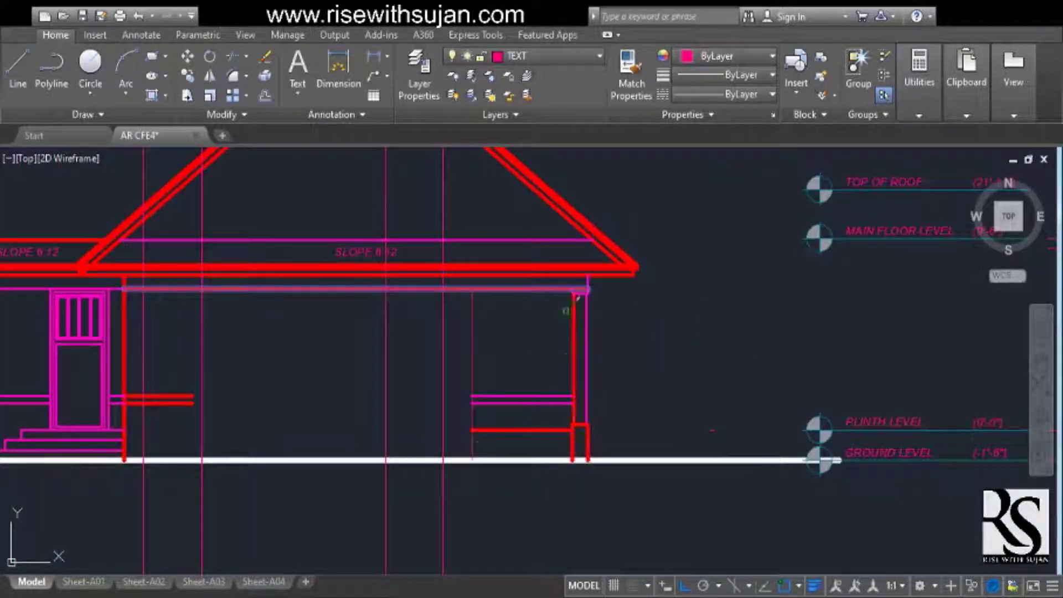
scroll(551, 282, "up", 3)
left_click(545, 220)
left_click(696, 343)
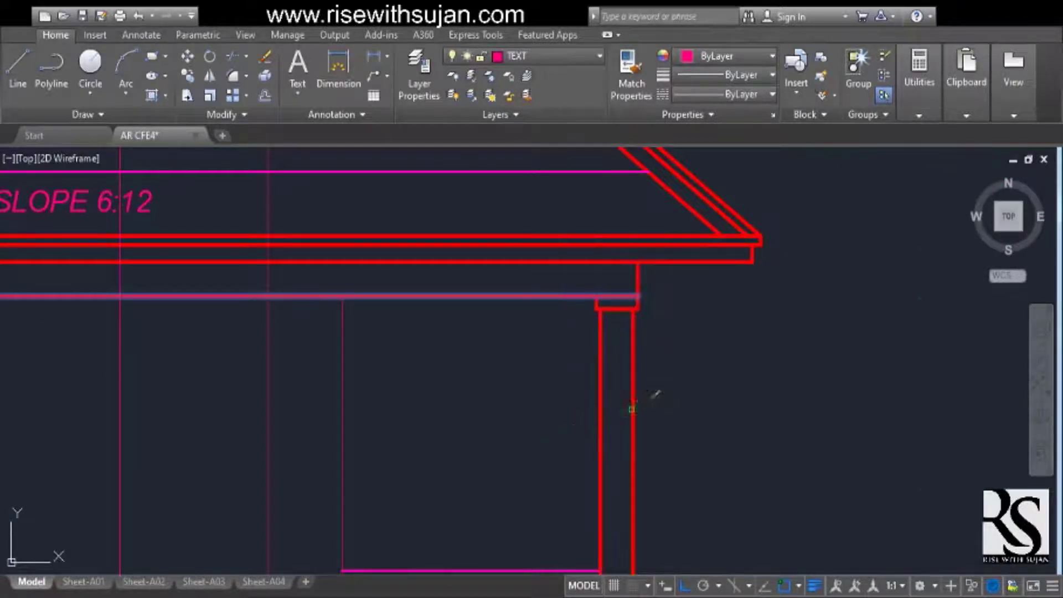
scroll(628, 403, "down", 6)
scroll(645, 485, "up", 4)
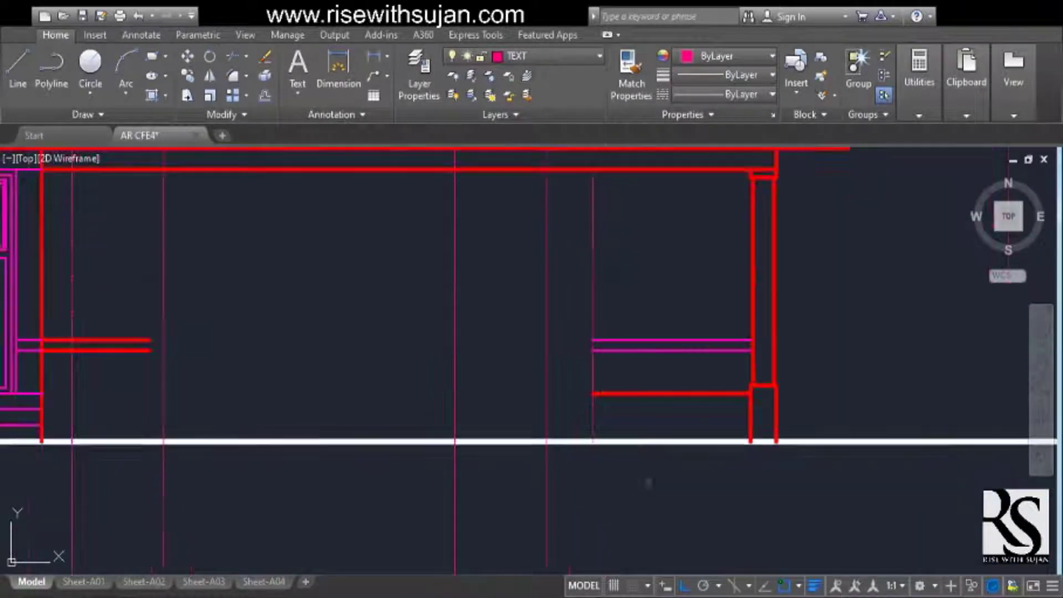
key("Escape")
Examine the windows, wall bands and porch column in the opposite side elevation
scroll(595, 434, "down", 8)
mouse_move(572, 434)
middle_mouse_down()
mouse_move(524, 480)
mouse_move(517, 412)
mouse_move(814, 415)
middle_mouse_up()
scroll(361, 404, "up", 6)
scroll(338, 409, "down", 6)
scroll(508, 415, "up", 6)
scroll(569, 410, "down", 8)
scroll(187, 406, "up", 6)
scroll(321, 404, "up", 3)
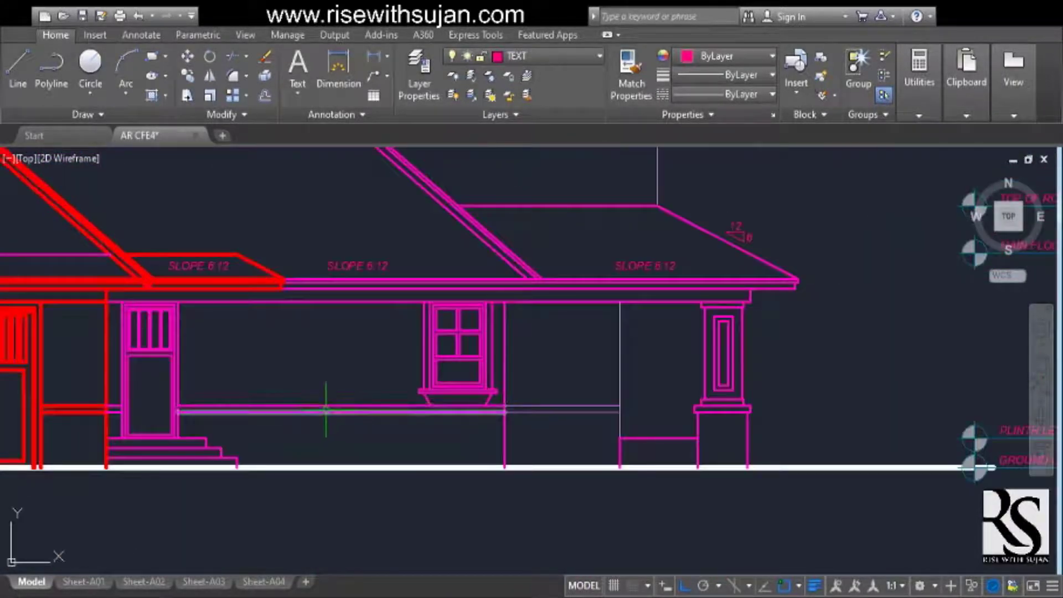
Copy the four-pane window beside the double doors in the rear elevation into the left elevation's former garage wall
scroll(325, 407, "down", 8)
middle_click_drag(221, 408, 368, 382)
scroll(275, 387, "up", 7)
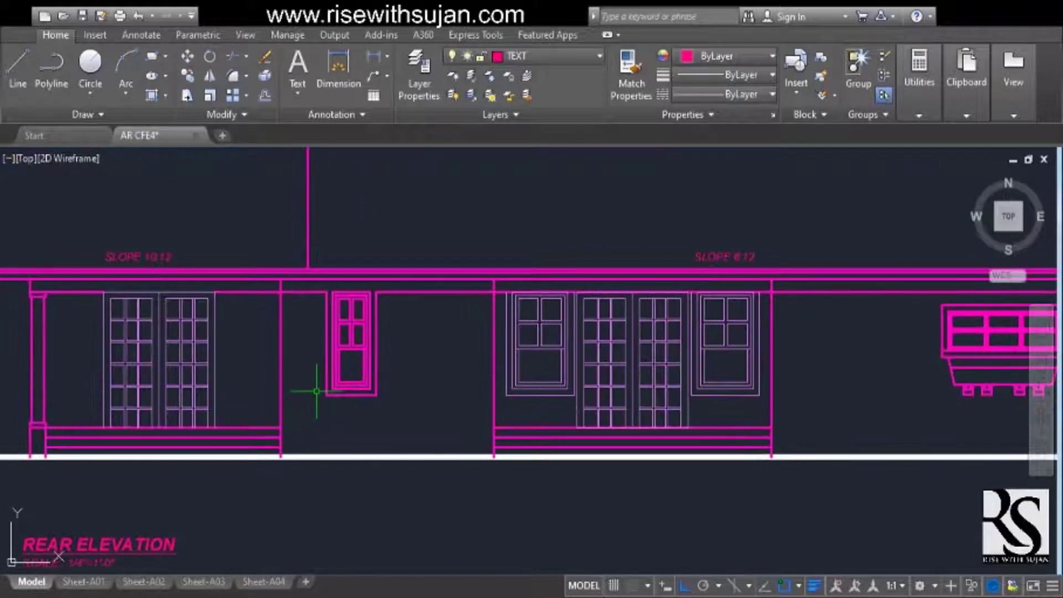
scroll(367, 403, "down", 2)
scroll(448, 422, "up", 4)
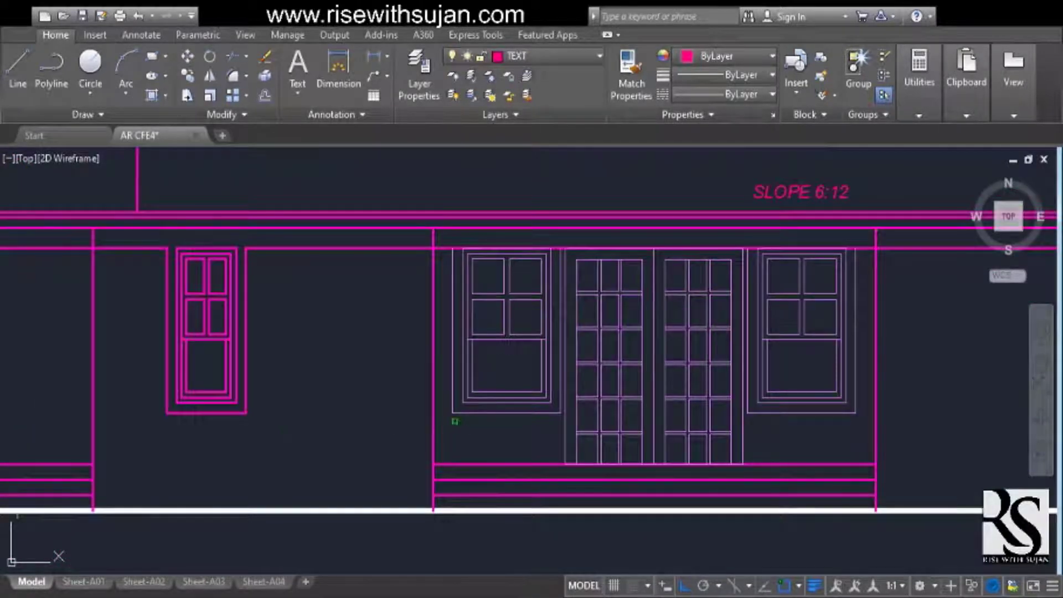
left_click(454, 421)
left_click(579, 230)
scroll(232, 381, "down", 7)
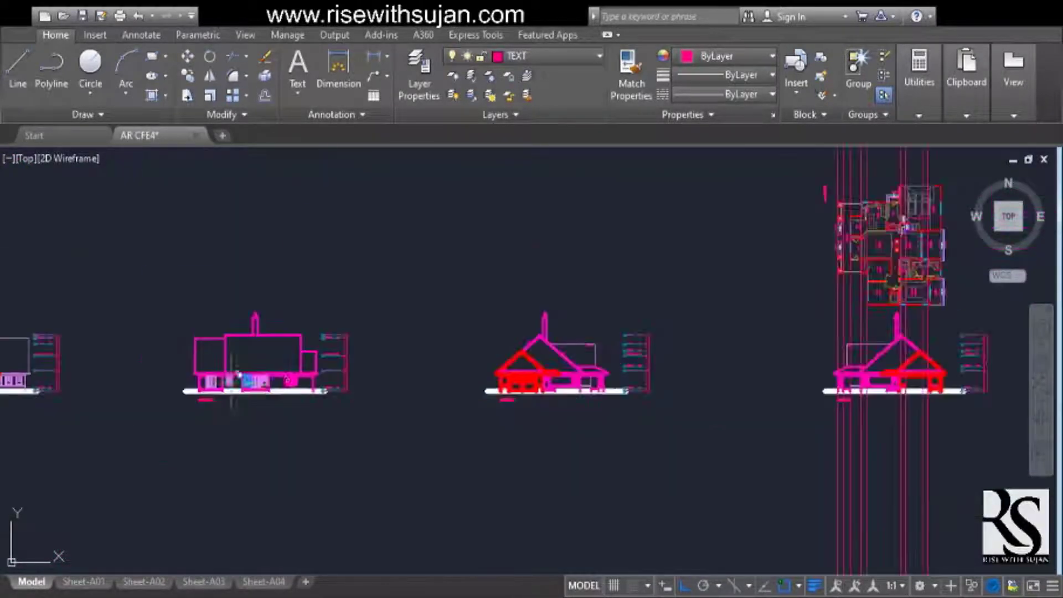
middle_click_drag(814, 389, 593, 397)
scroll(695, 387, "up", 5)
left_click(703, 434)
key("Escape")
Move the copied window so its inner frame fits between the two right-hand window construction lines
middle_click_drag(676, 471, 605, 462)
scroll(532, 482, "down", 4)
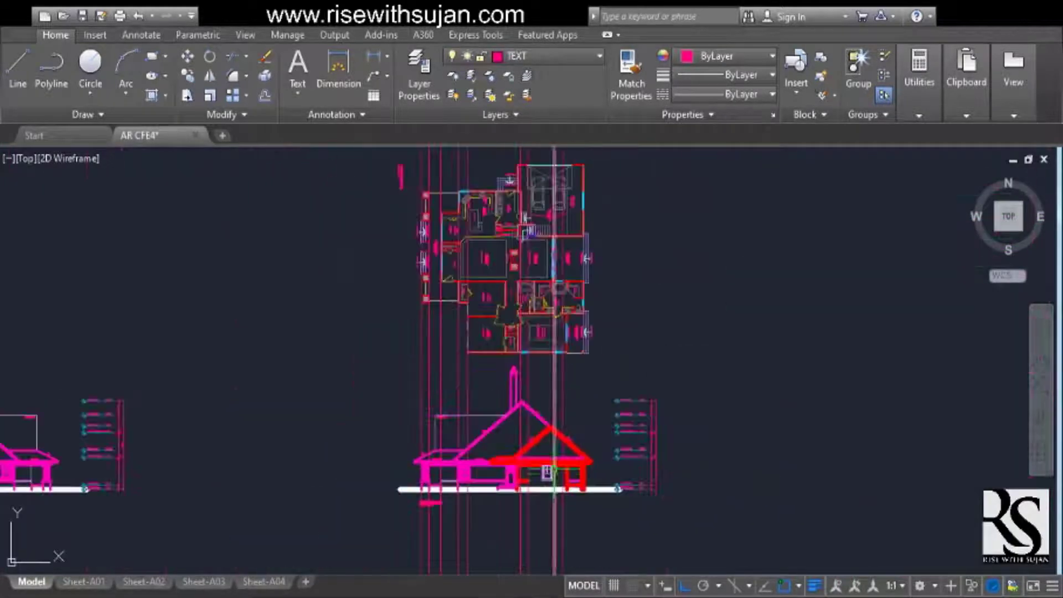
scroll(552, 471, "up", 8)
left_click(370, 450)
left_click(480, 325)
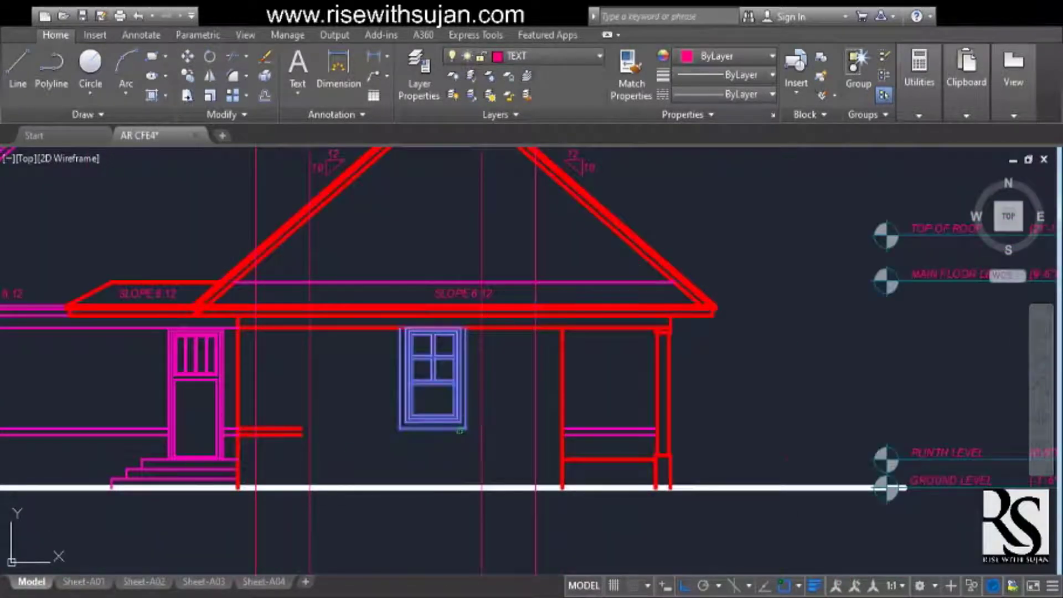
scroll(458, 433, "up", 5)
key("Return")
left_click(462, 402)
left_click(654, 403)
Delete the two vertical construction lines running through the copied window
left_click(675, 470)
left_click(502, 472)
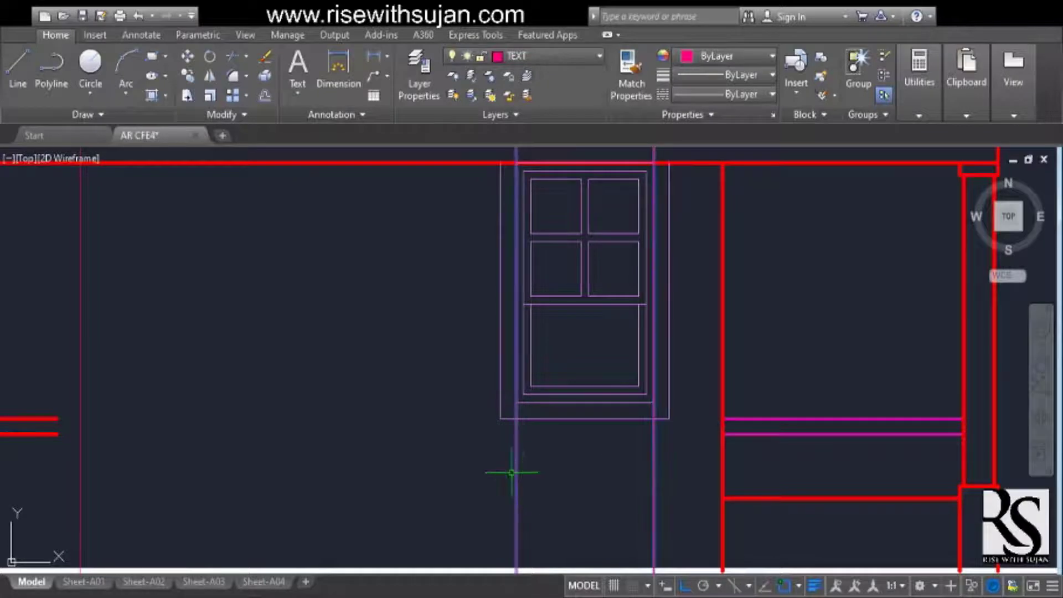
key("Delete")
Trim the red beam line across both side casings of the window and delete the duplicate purple line along its top
middle_click_drag(506, 339, 406, 489)
scroll(409, 343, "up", 4)
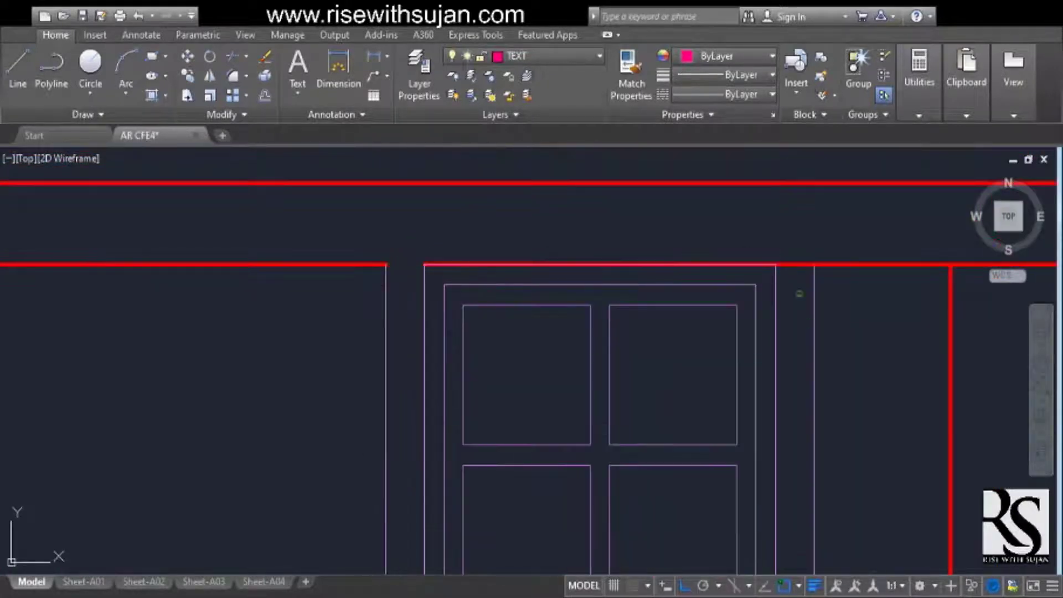
scroll(797, 279, "down", 4)
scroll(359, 275, "up", 4)
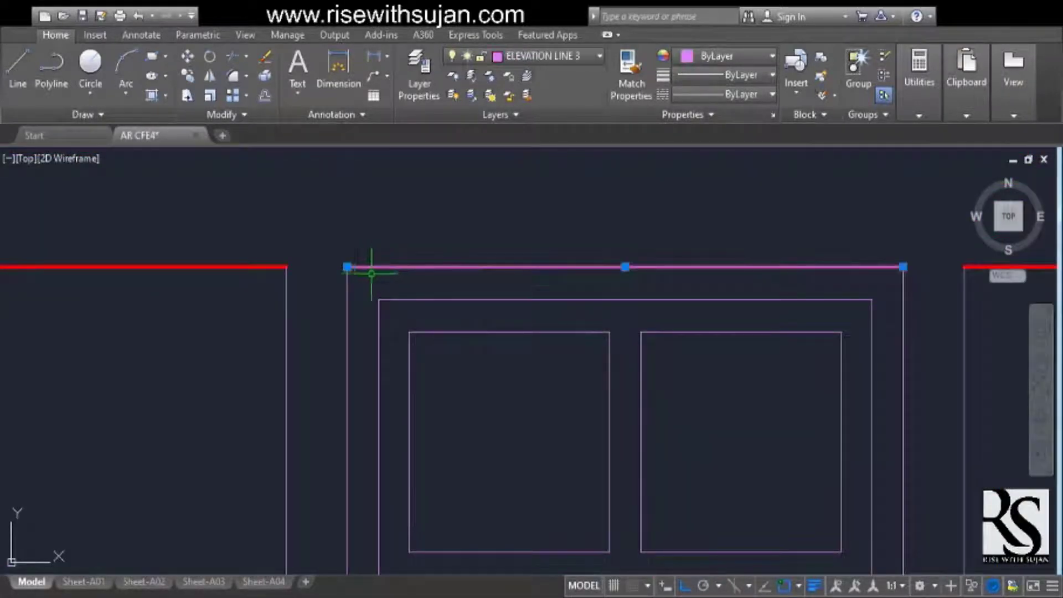
scroll(370, 273, "up", 2)
scroll(372, 302, "down", 3)
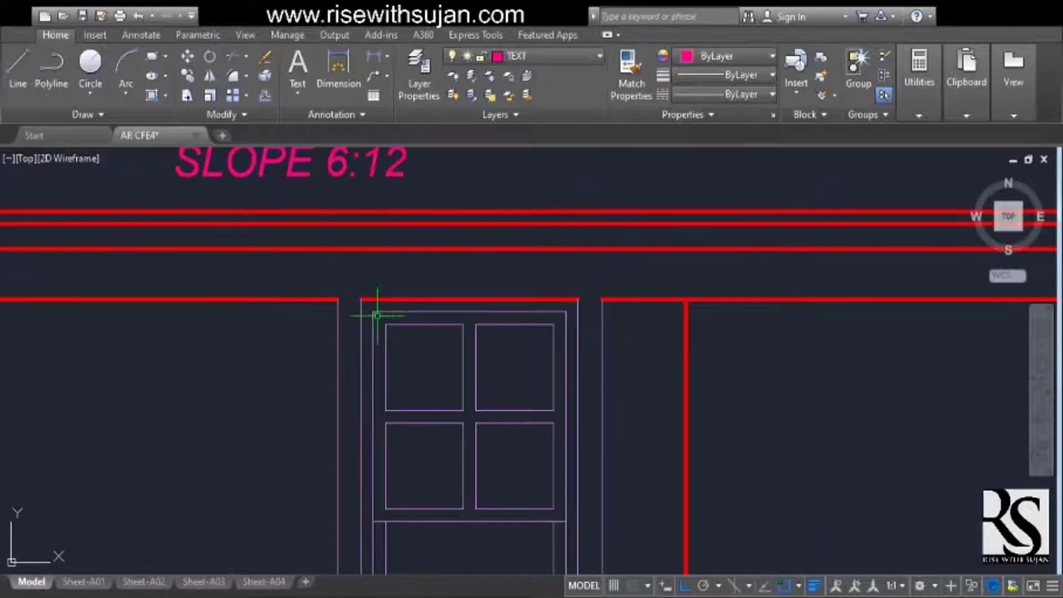
Match the window's lines to the properties of the red beam line
scroll(421, 333, "down", 4)
middle_click_drag(534, 412, 544, 402)
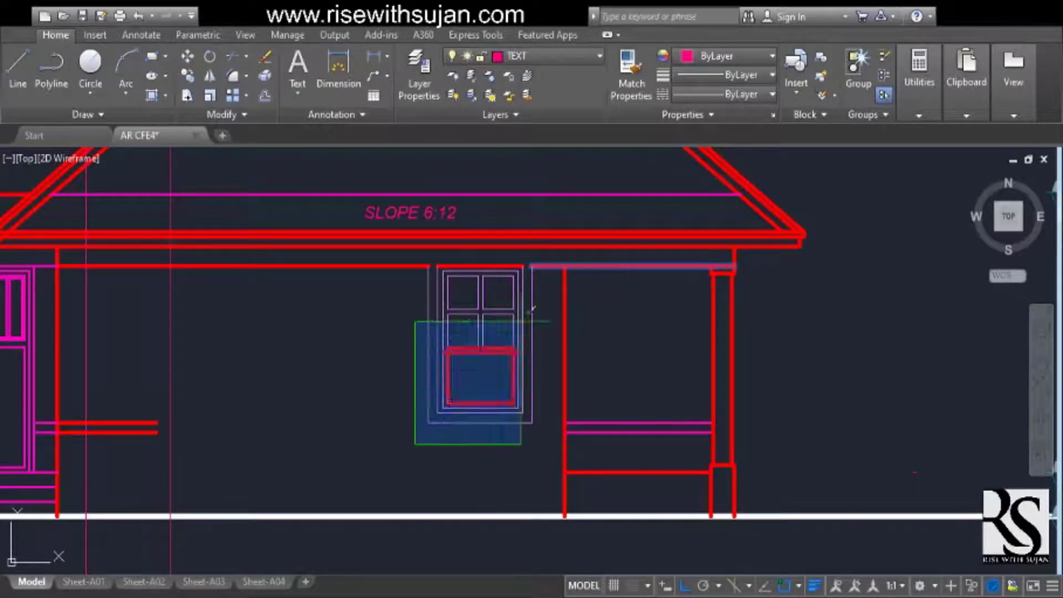
scroll(487, 368, "down", 10)
scroll(594, 464, "up", 10)
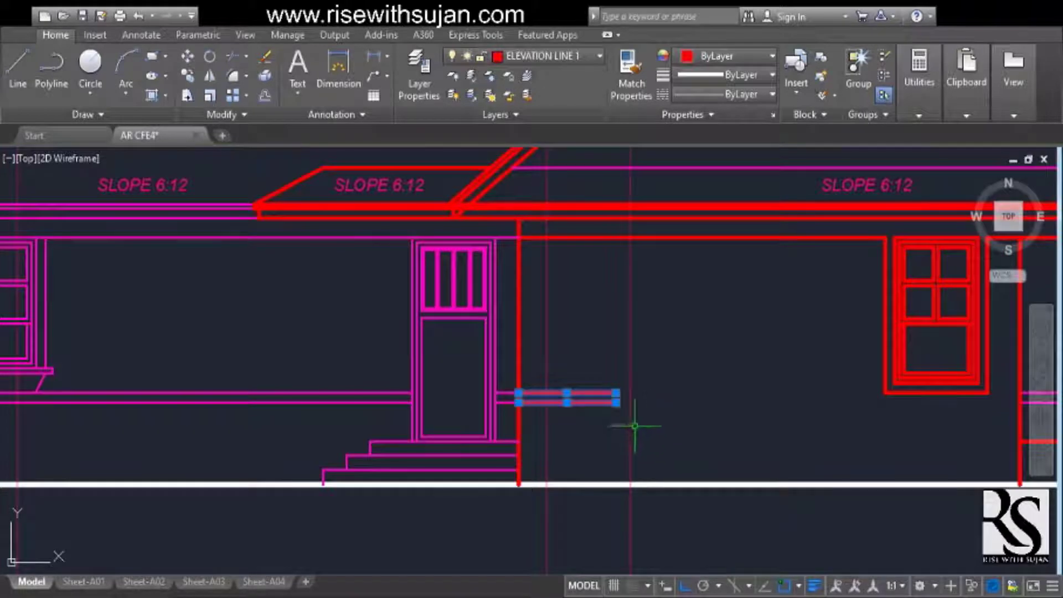
Shorten the two red band lines at the left end of the wall to the first construction line
scroll(537, 423, "down", 2)
scroll(534, 419, "up", 4)
scroll(550, 334, "down", 6)
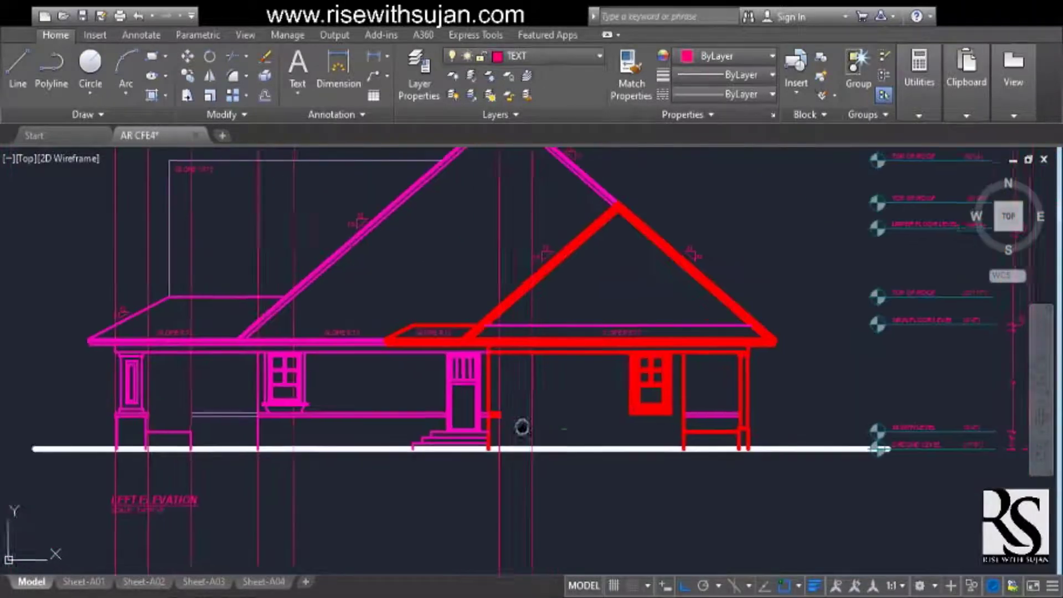
scroll(517, 429, "up", 2)
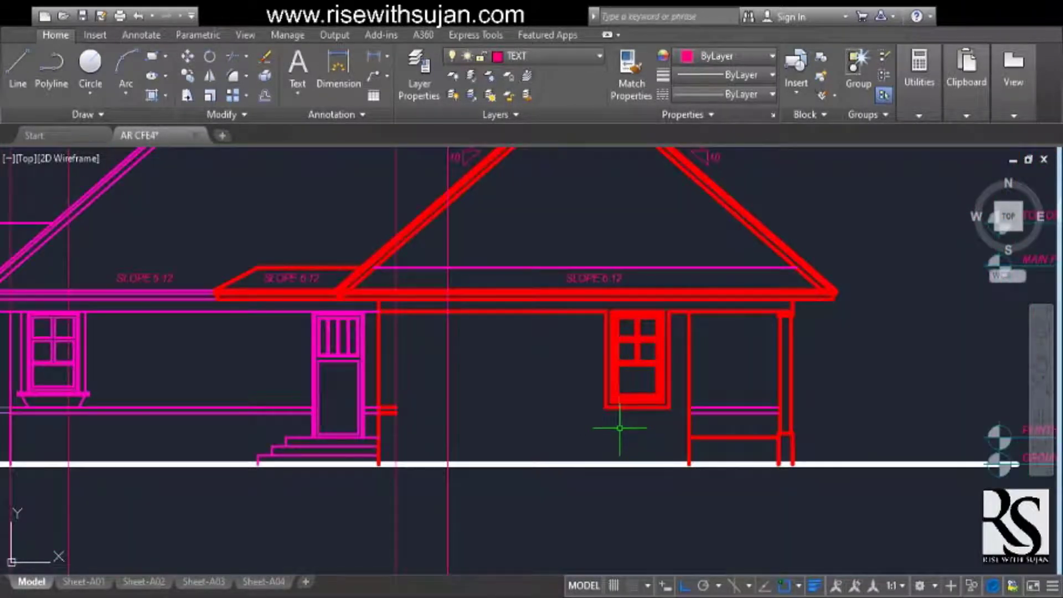
Copy the red window to the left end of the wall, aligning its inner frame with the remaining pair of construction lines
scroll(619, 428, "up", 2)
scroll(612, 402, "up", 4)
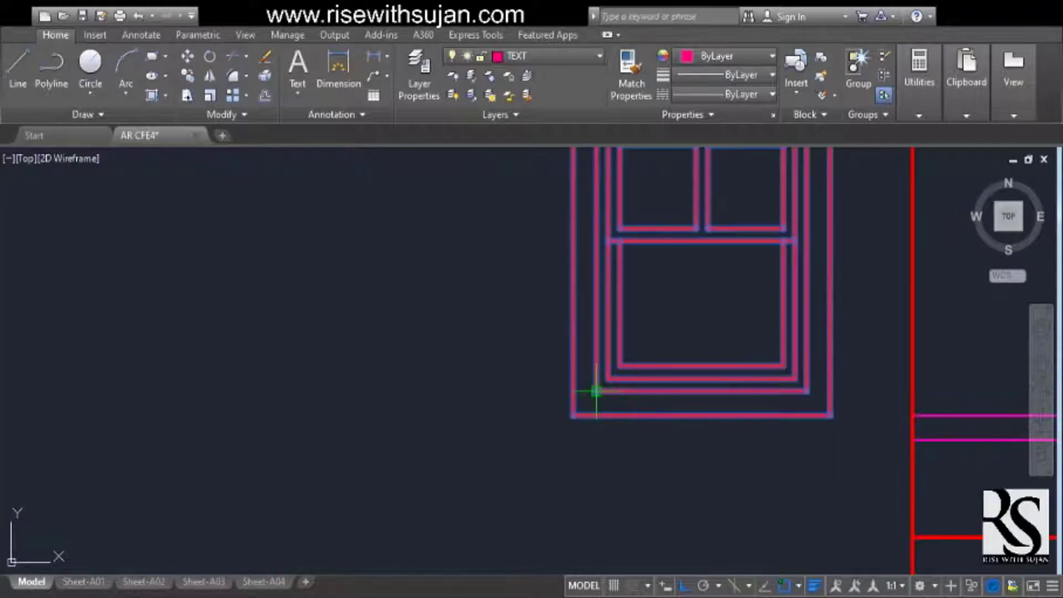
scroll(595, 391, "down", 3)
scroll(404, 387, "up", 3)
scroll(394, 410, "down", 2)
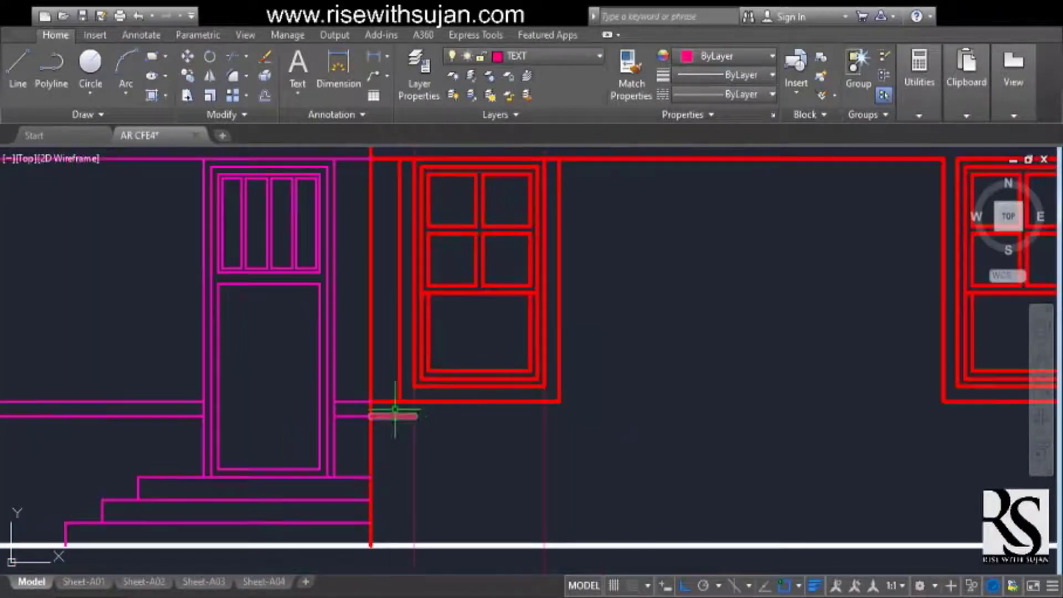
Lengthen the two red band lines beneath both windows to the vertical wall line near the porch
left_click(395, 413)
scroll(395, 412, "up", 1)
scroll(410, 426, "down", 3)
scroll(420, 435, "up", 5)
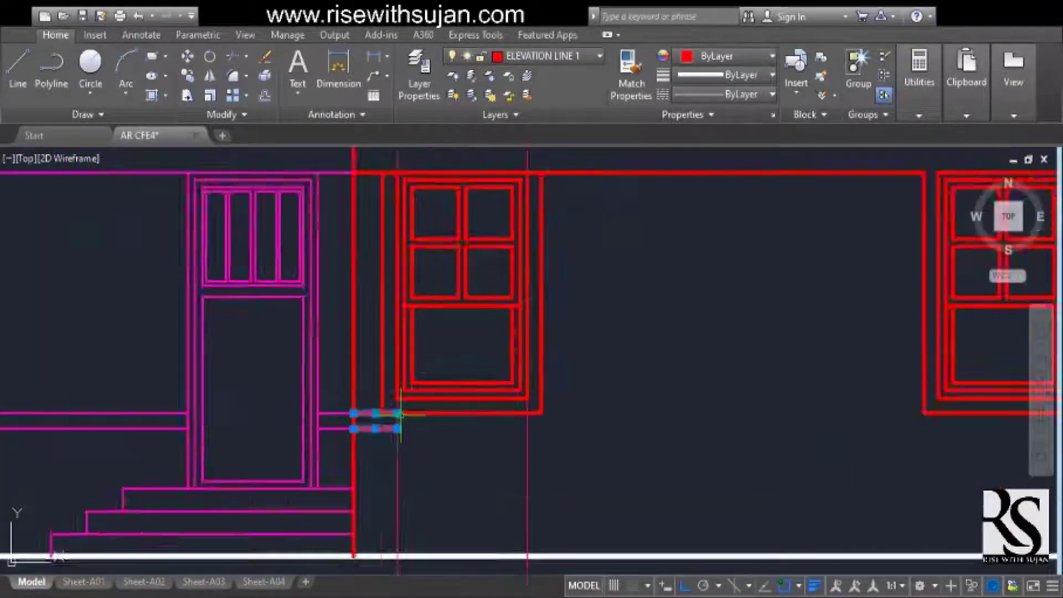
key("Escape")
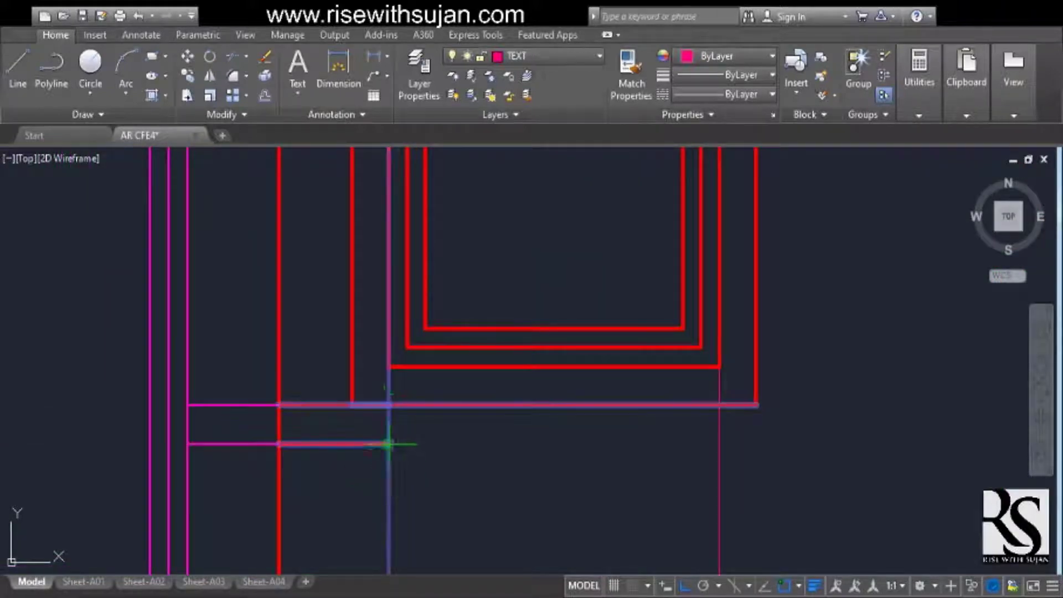
scroll(389, 443, "down", 4)
scroll(883, 440, "up", 4)
scroll(814, 449, "down", 7)
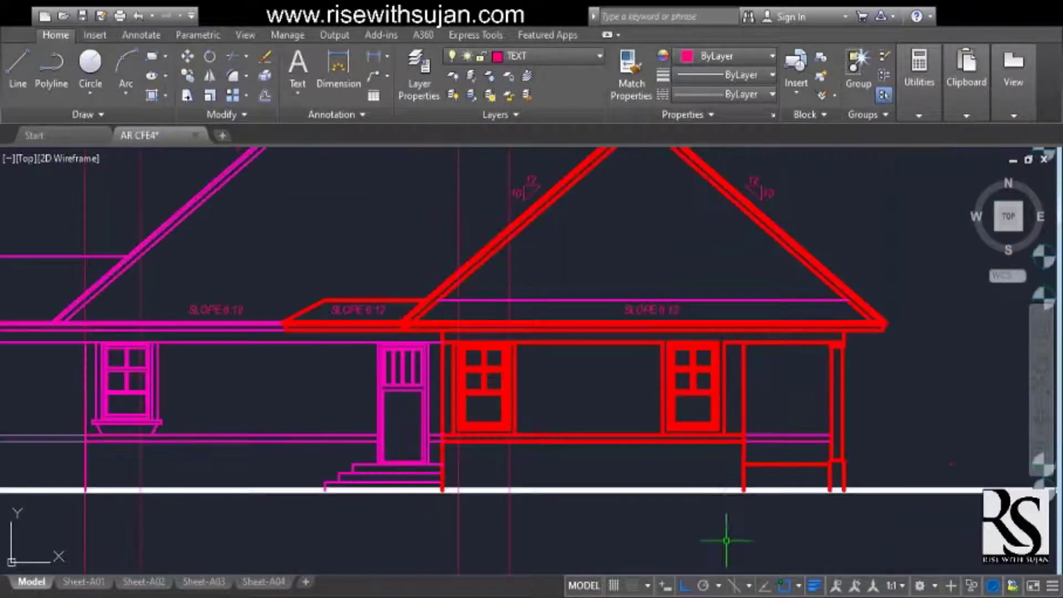
Delete the red vertical wall line between the entry door and the adjacent red window
scroll(557, 444, "up", 6)
scroll(557, 444, "up", 2)
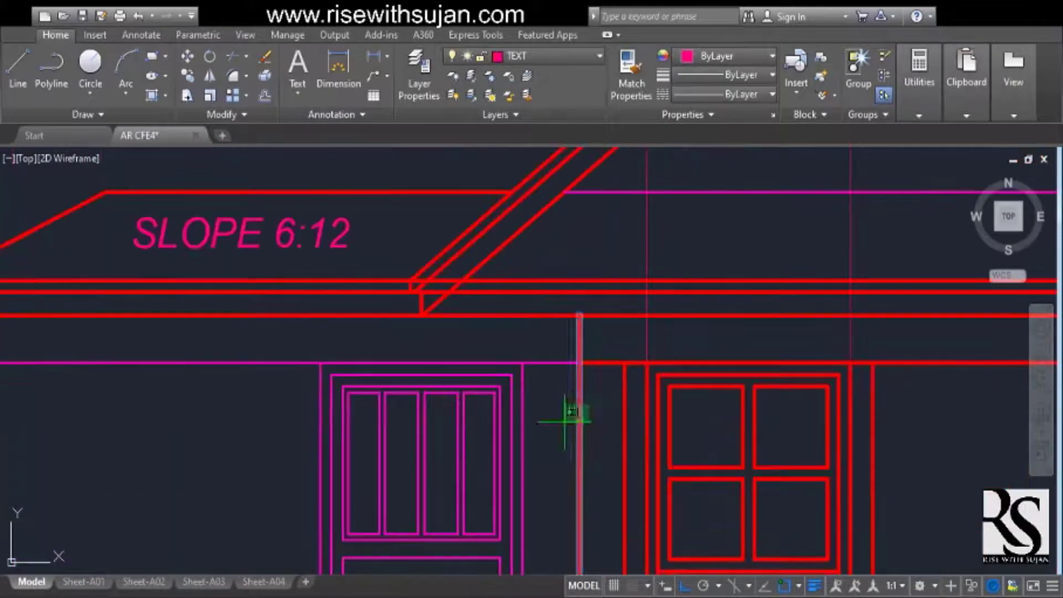
scroll(572, 432, "down", 5)
scroll(573, 470, "up", 4)
scroll(577, 477, "down", 4)
scroll(577, 477, "up", 6)
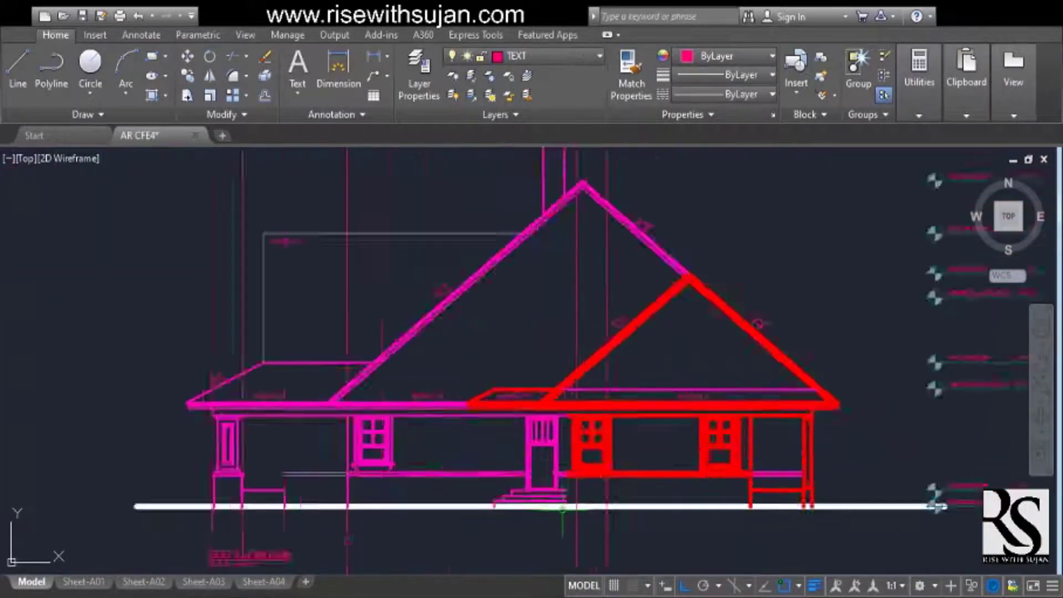
Delete the entry steps and the door, along with the short band lines beside it
scroll(459, 440, "down", 3)
scroll(582, 493, "down", 3)
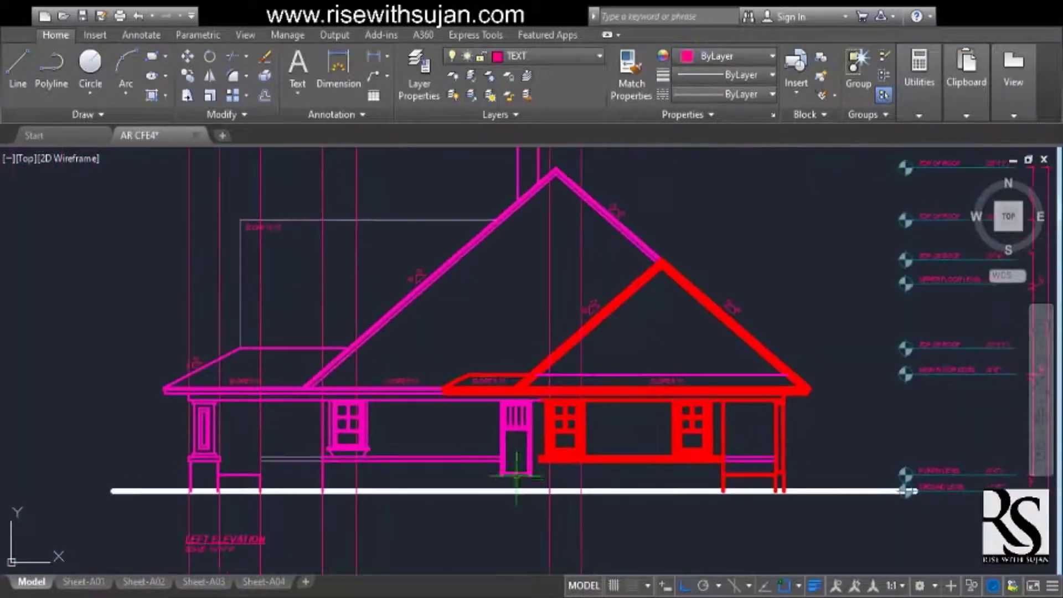
scroll(544, 402, "up", 3)
scroll(515, 421, "down", 5)
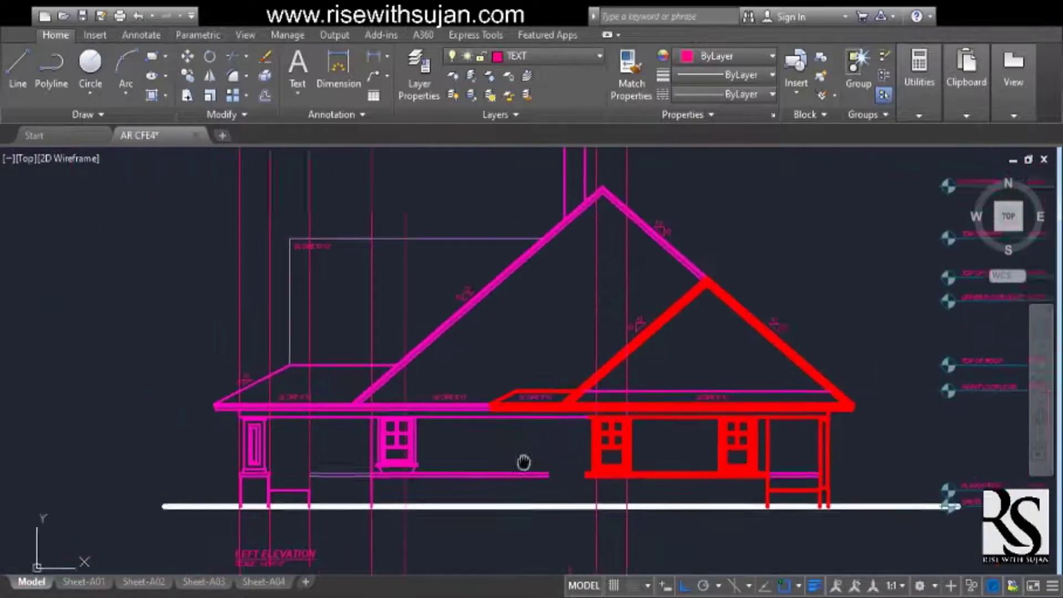
Delete the magenta window beside the porch in the left elevation
scroll(548, 471, "up", 2)
scroll(548, 475, "down", 3)
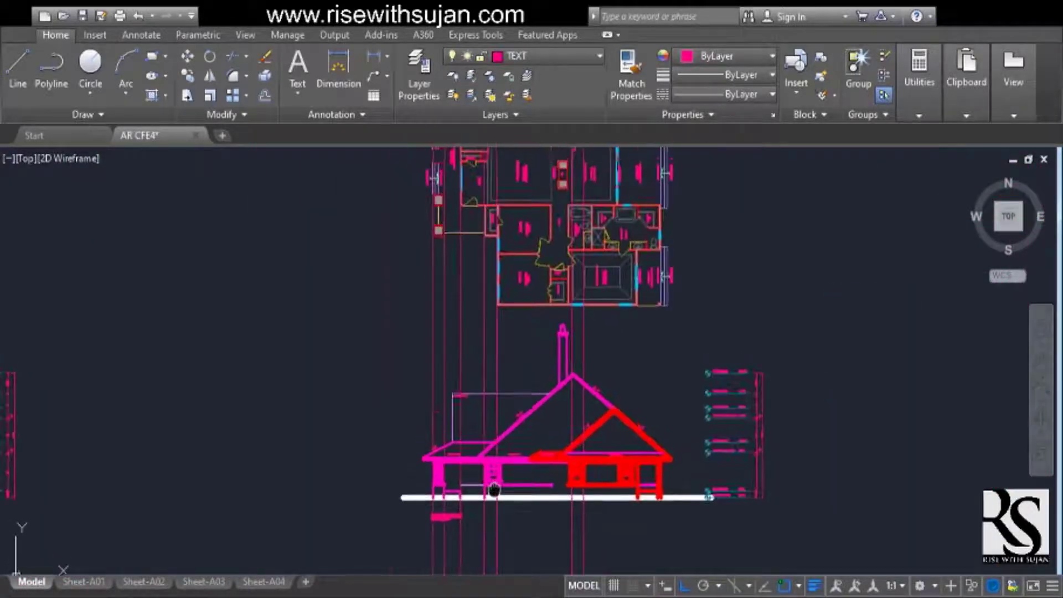
scroll(486, 486, "up", 7)
scroll(569, 486, "down", 2)
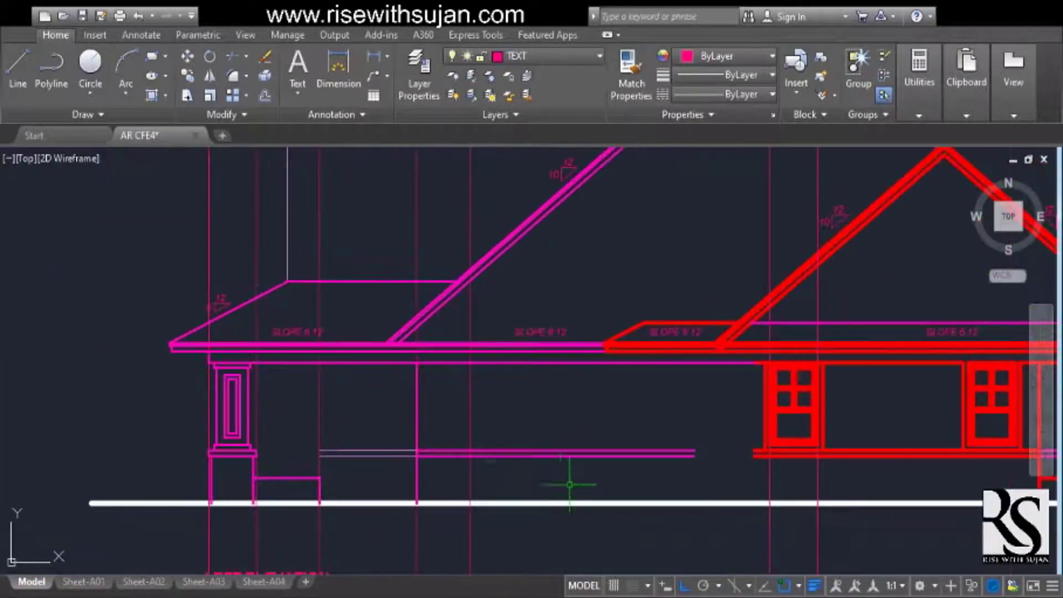
Trim the two magenta band lines at the construction line near the porch, and extend the red band lines to that line
scroll(485, 494, "up", 2)
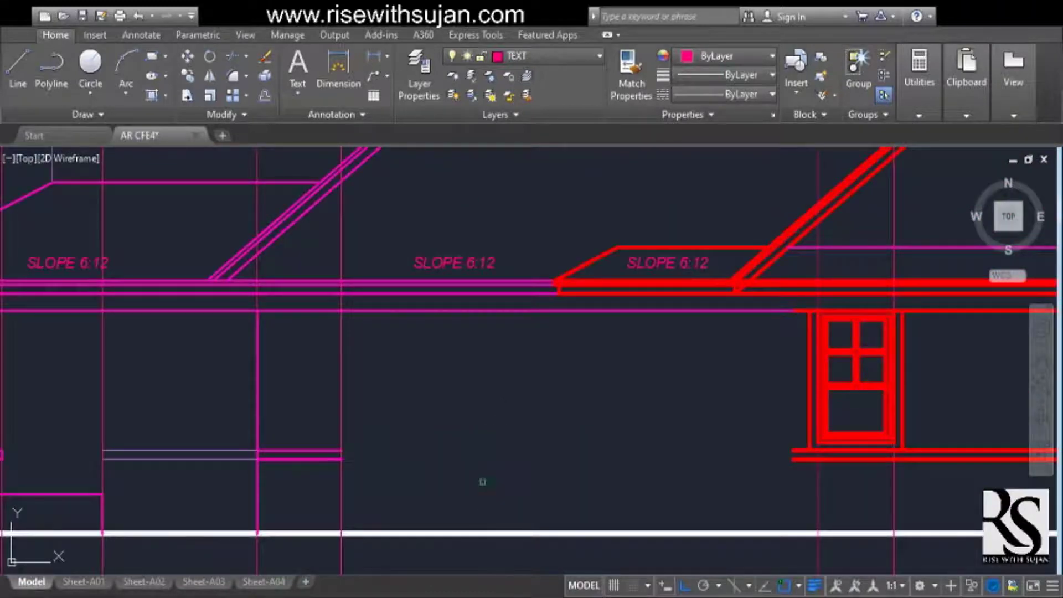
scroll(482, 482, "down", 2)
scroll(692, 397, "up", 2)
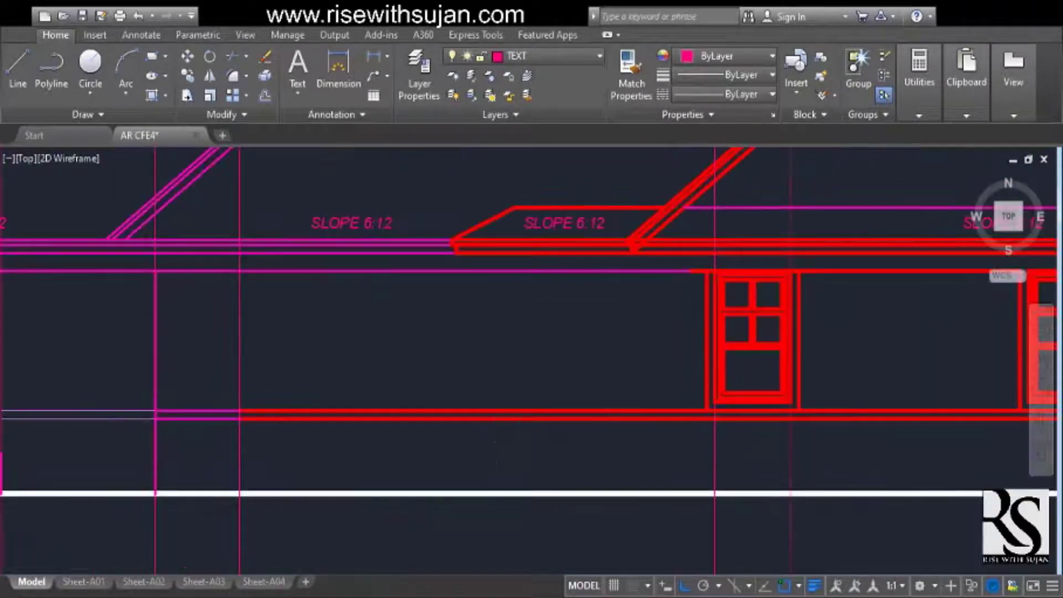
scroll(527, 460, "down", 7)
scroll(548, 466, "up", 8)
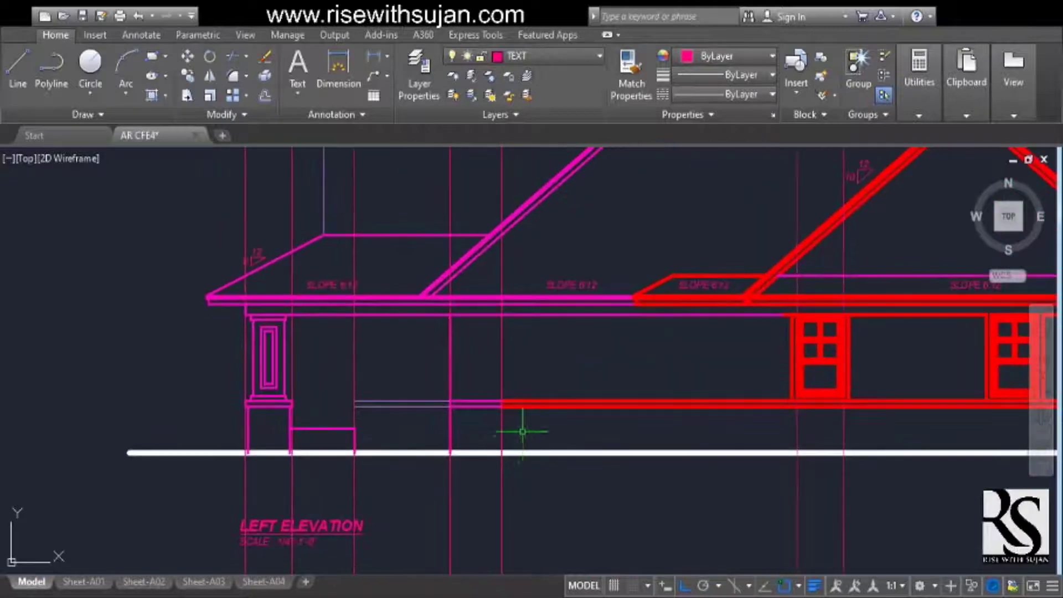
Trim the construction line to the span between the eave and ground, and match its properties to the red wall lines
scroll(544, 438, "down", 4)
scroll(493, 384, "up", 4)
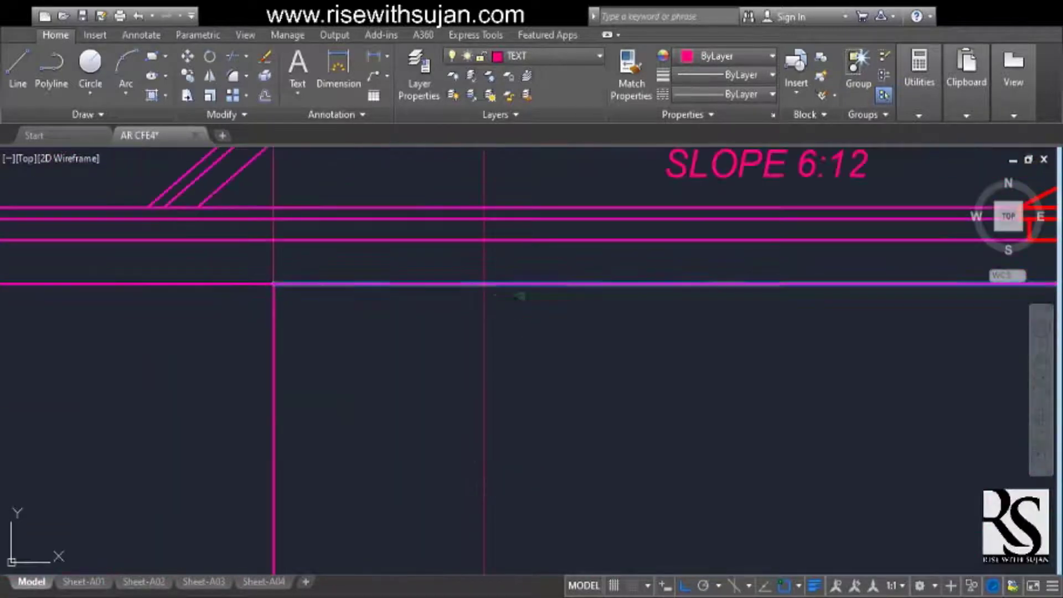
scroll(474, 276, "down", 4)
scroll(437, 384, "up", 5)
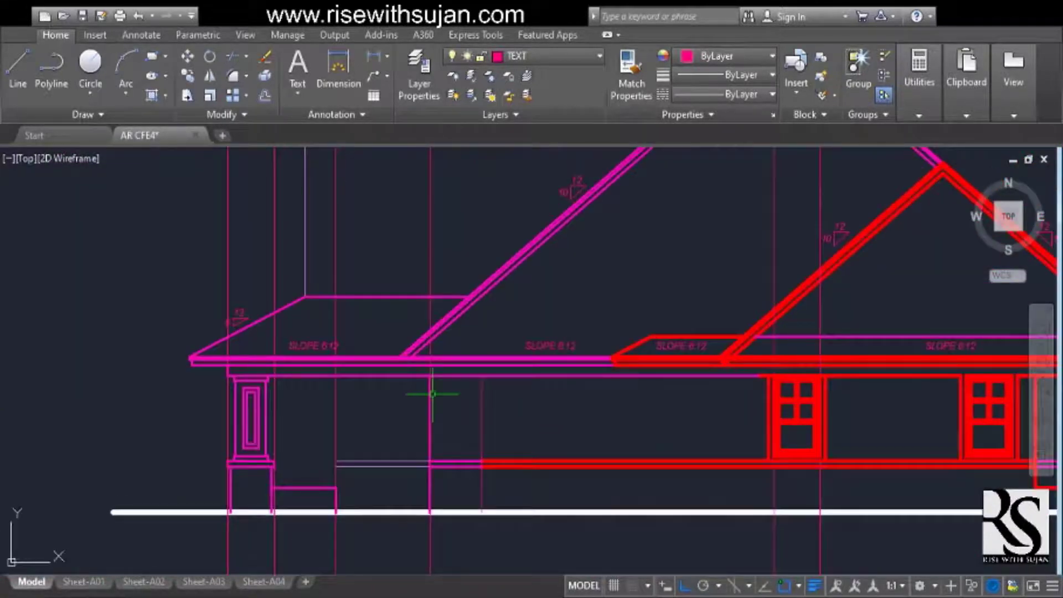
scroll(469, 394, "down", 6)
scroll(473, 437, "up", 4)
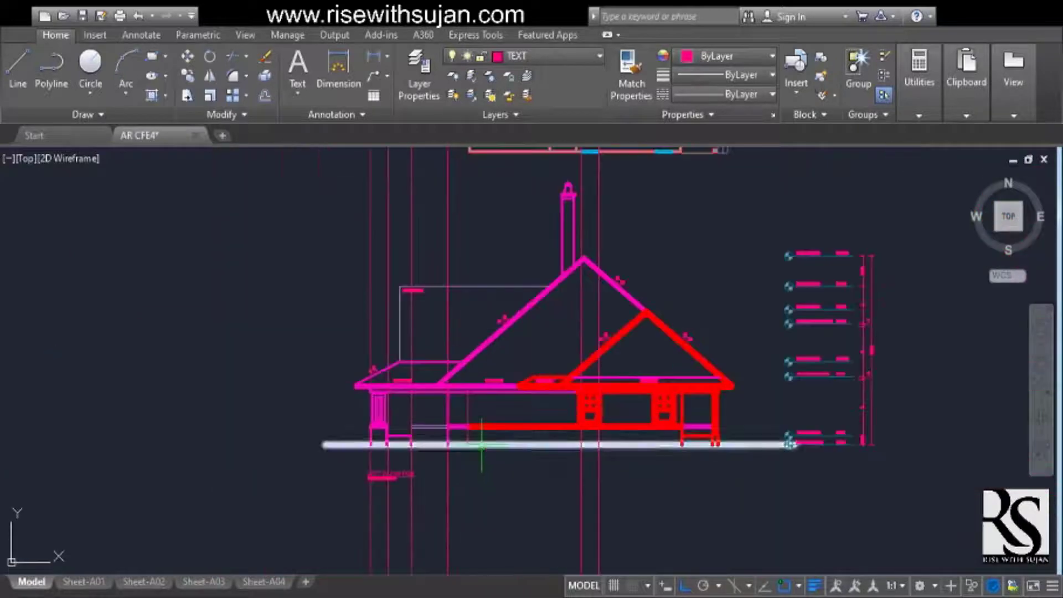
scroll(469, 438, "up", 2)
middle_click_drag(499, 407, 465, 422)
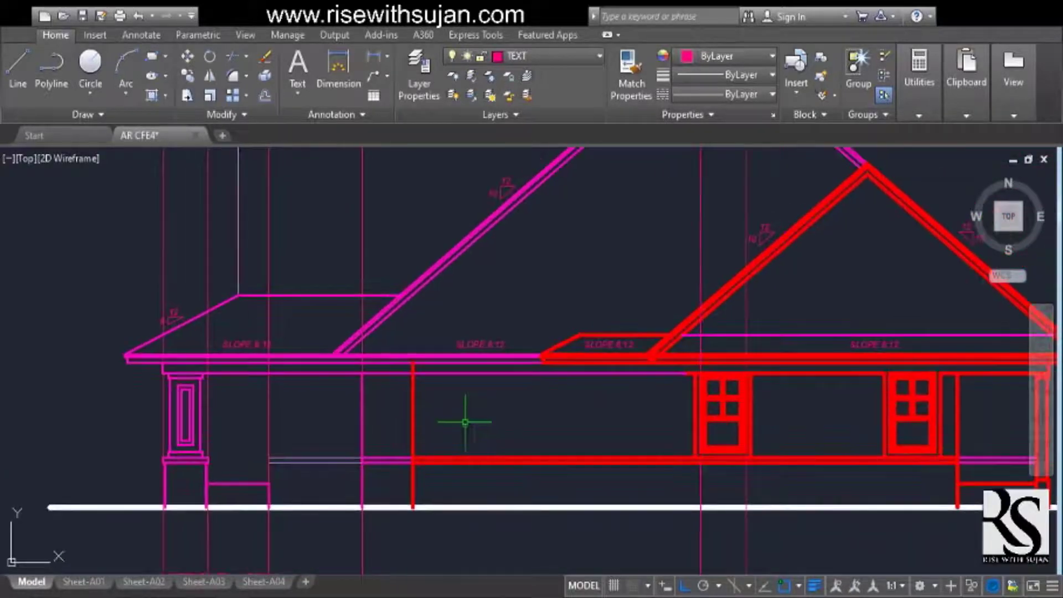
Cut the magenta wall-top line back to the new red wall edge, and extend the red wall-top line to that edge
middle_click_drag(554, 428, 534, 426)
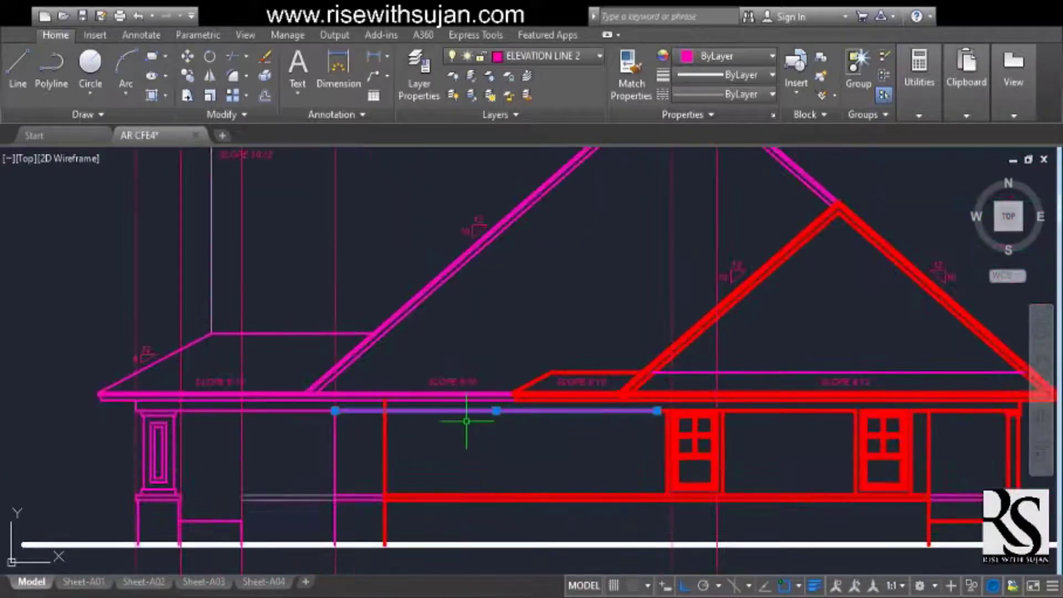
key("Escape")
scroll(469, 420, "up", 2)
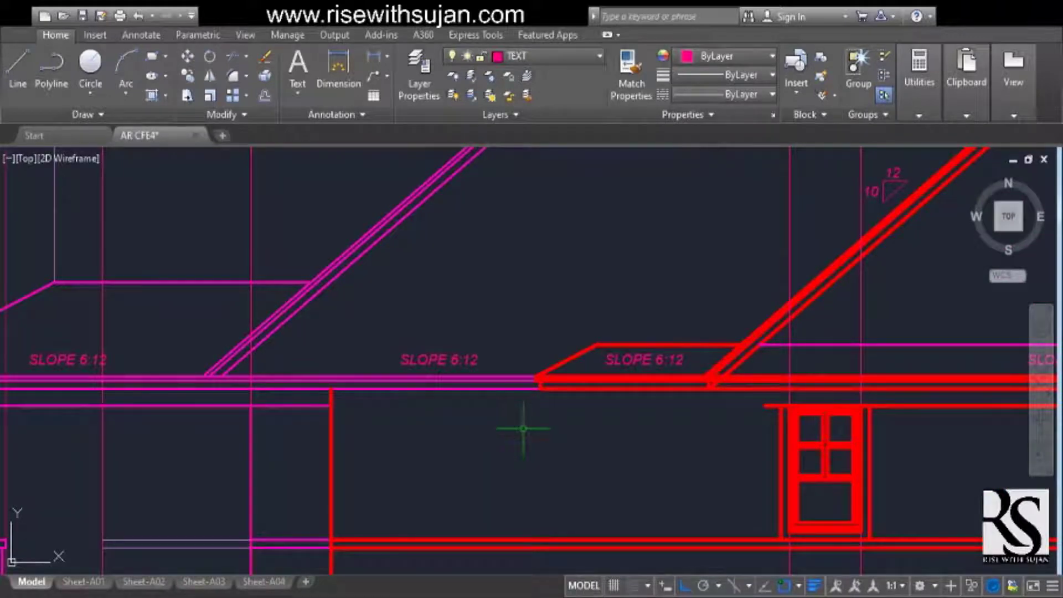
scroll(523, 427, "down", 5)
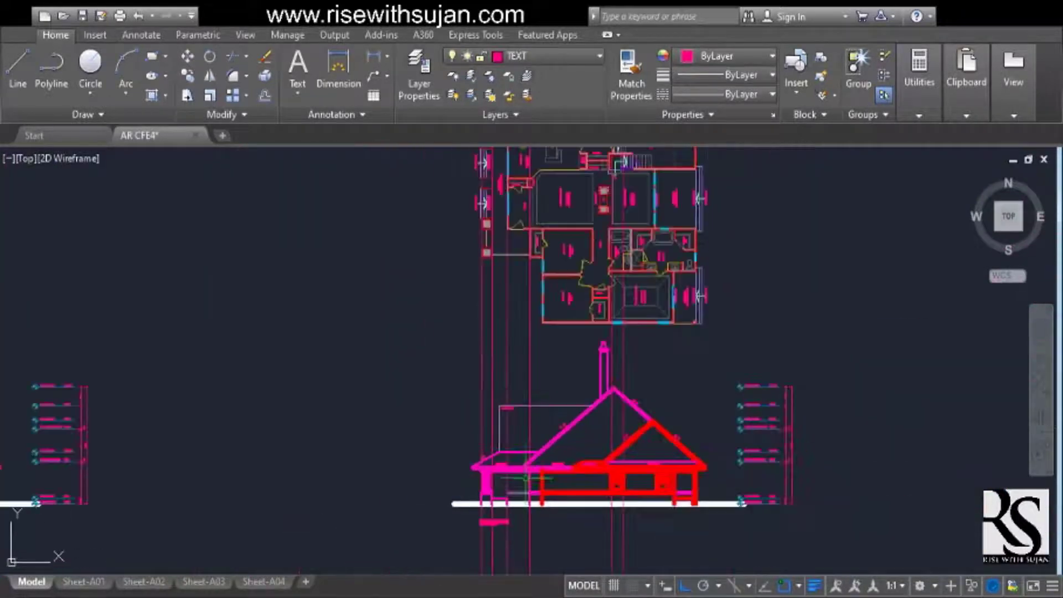
scroll(506, 426, "up", 6)
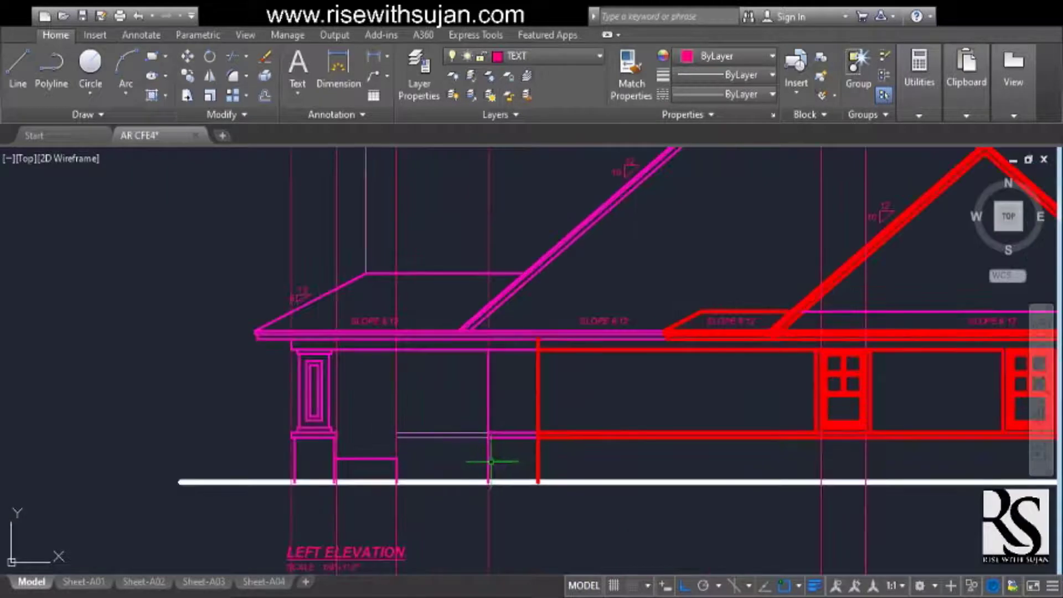
Delete the vertical construction line running along the magenta wall edge beside the porch
scroll(506, 460, "up", 2)
scroll(493, 406, "down", 5)
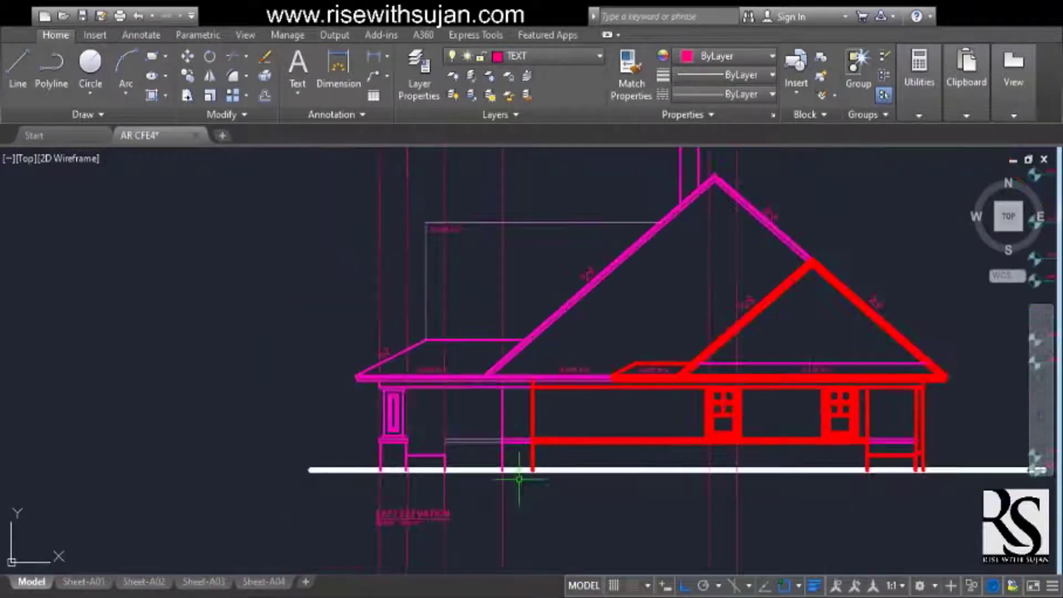
scroll(492, 516, "up", 4)
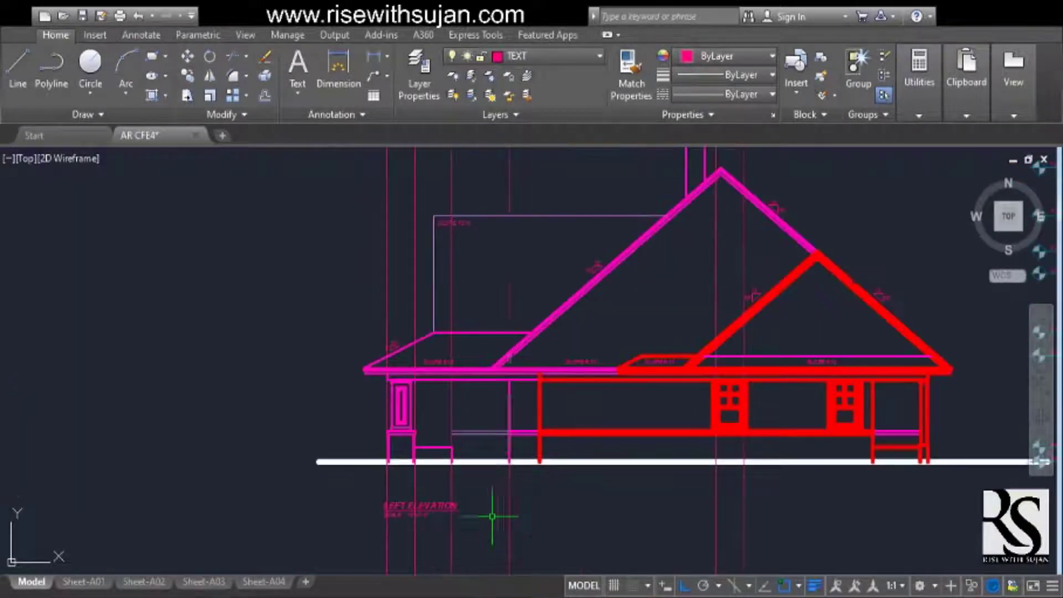
scroll(504, 479, "down", 3)
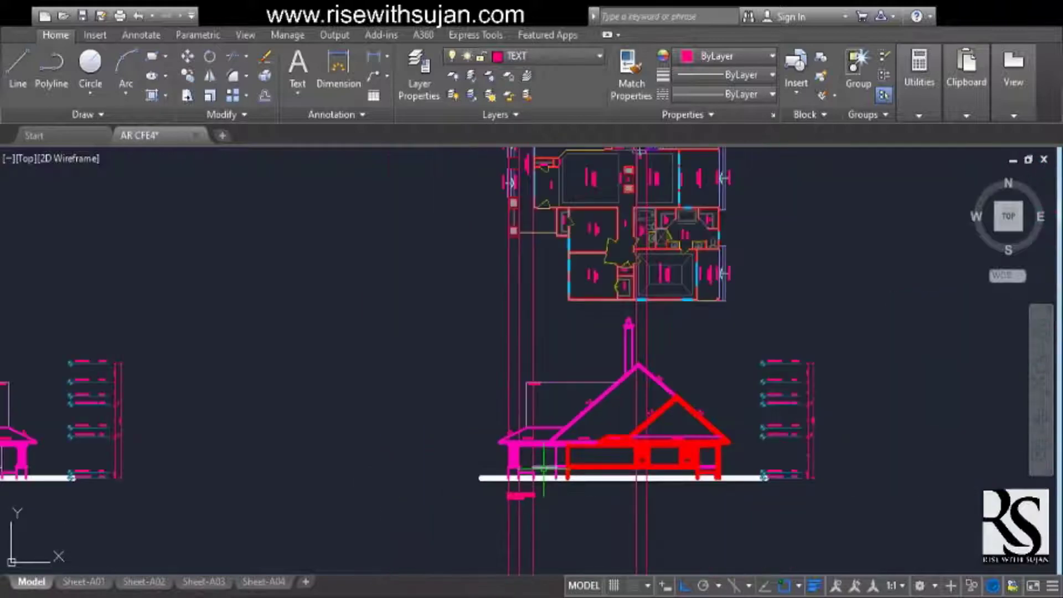
Project vertical construction lines from both sides of the floor plan's entry door, and trim the thin band lines between them in the elevation
scroll(518, 341, "up", 6)
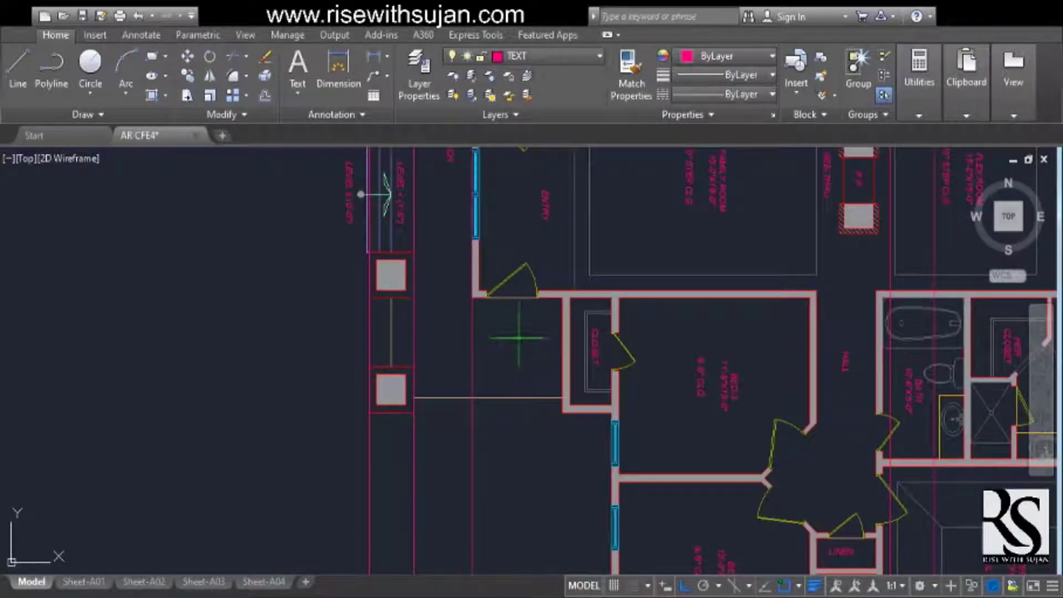
scroll(498, 299, "up", 4)
scroll(555, 316, "down", 5)
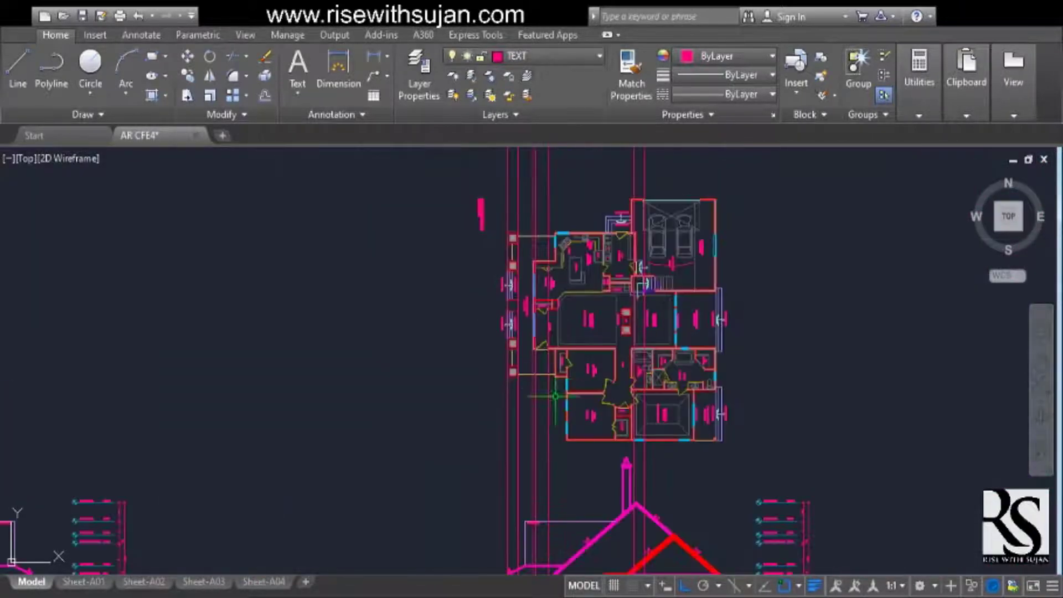
scroll(517, 477, "up", 6)
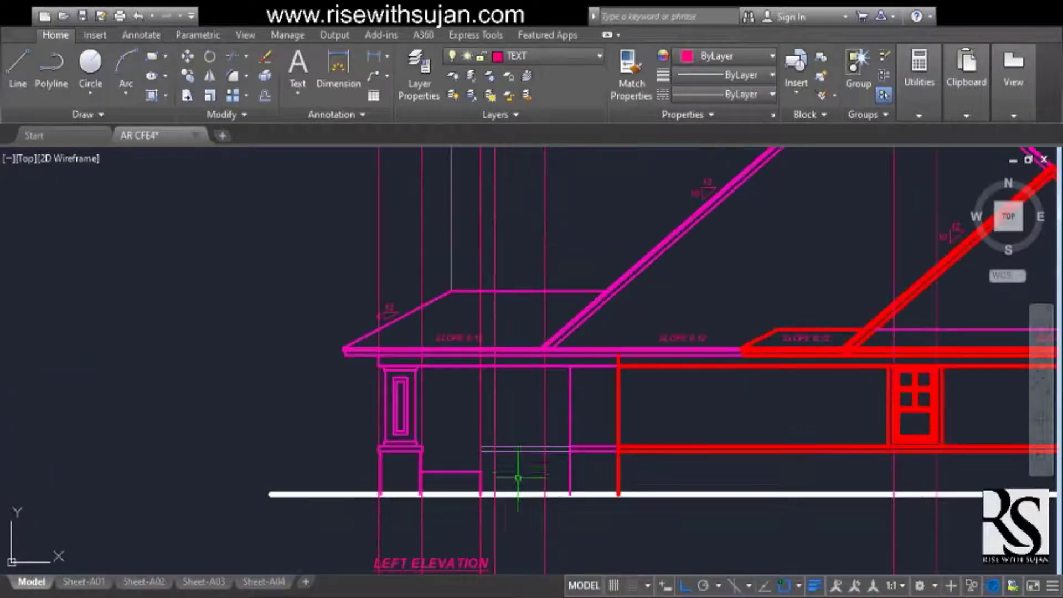
scroll(518, 468, "down", 6)
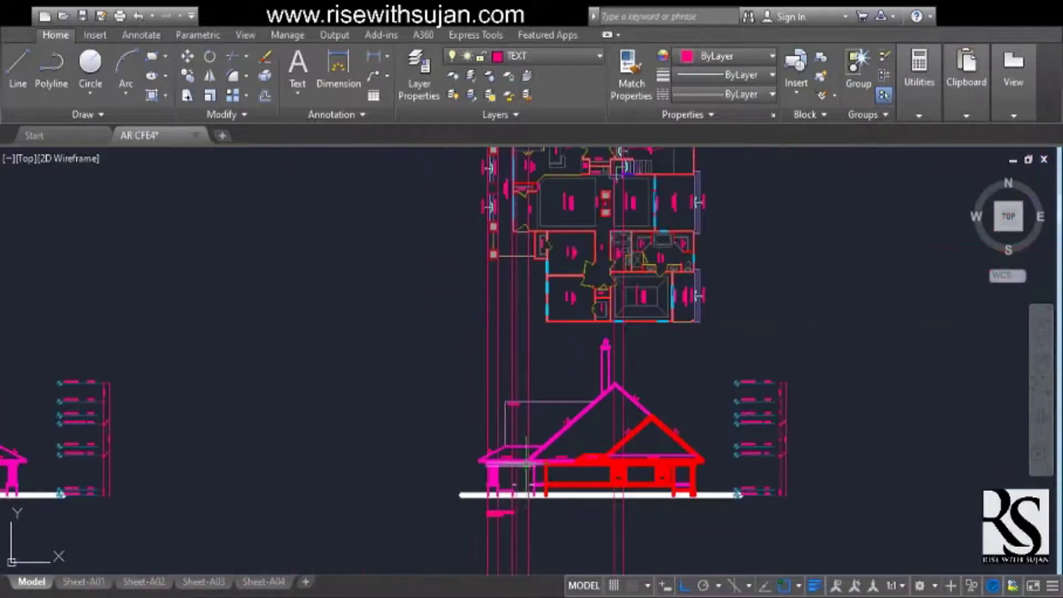
scroll(530, 476, "up", 6)
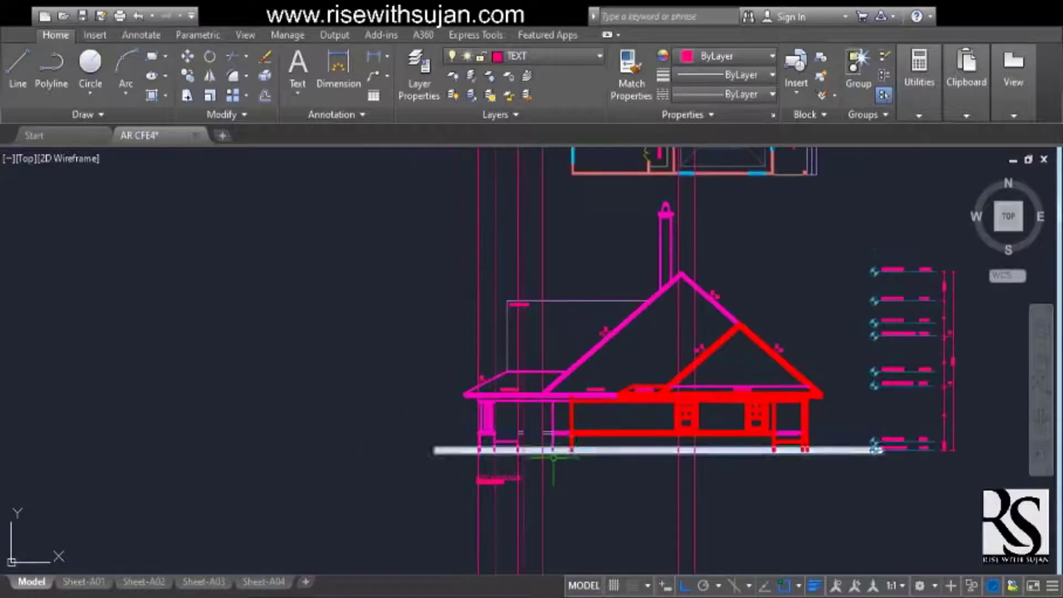
Draw a horizontal line from the red porch's floor level to the magenta porch platform, and trim it at the magenta wall edge
scroll(833, 451, "up", 4)
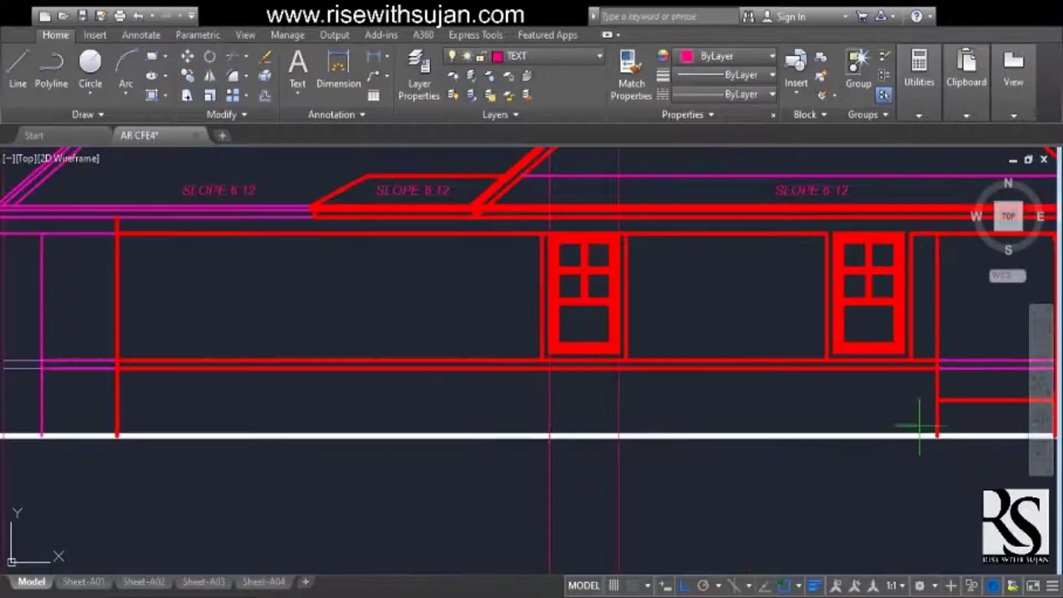
left_click(937, 400)
scroll(935, 443, "down", 4)
scroll(518, 446, "up", 4)
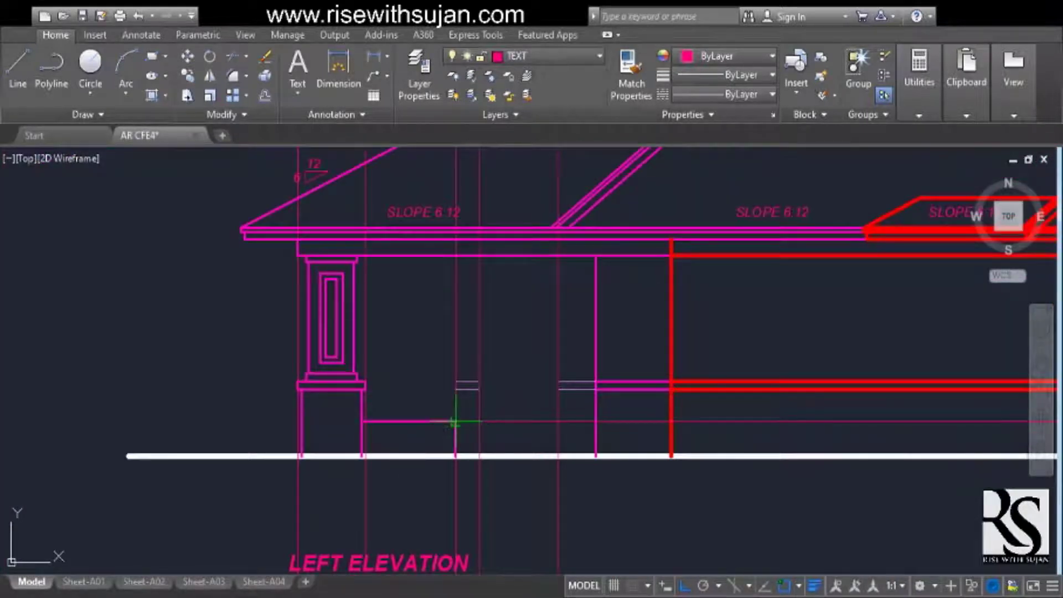
middle_click_drag(599, 439, 559, 440)
scroll(554, 439, "up", 4)
scroll(548, 440, "down", 11)
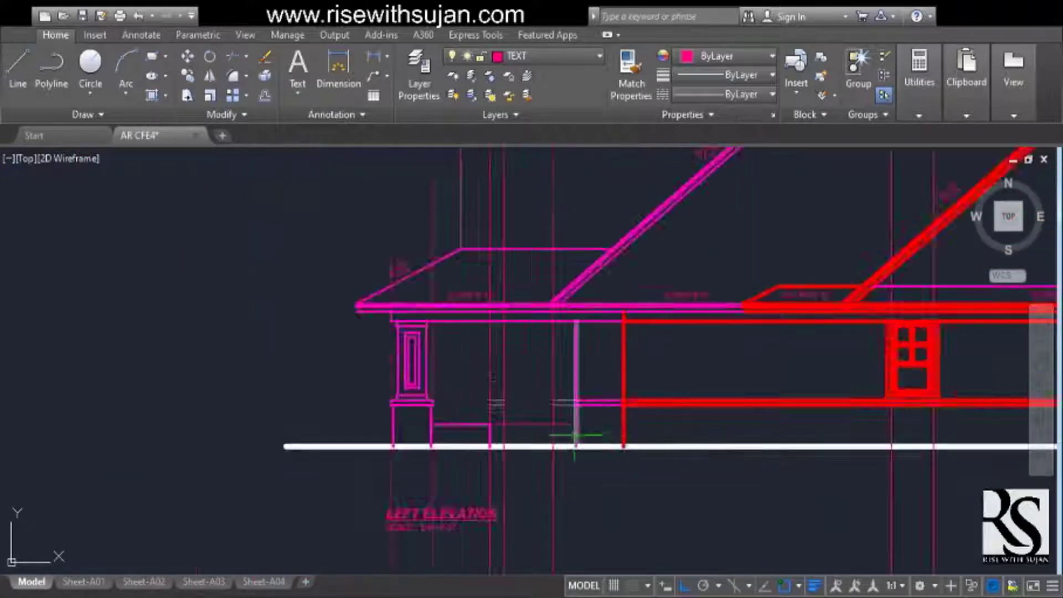
middle_click_drag(518, 506, 519, 457)
scroll(513, 482, "up", 5)
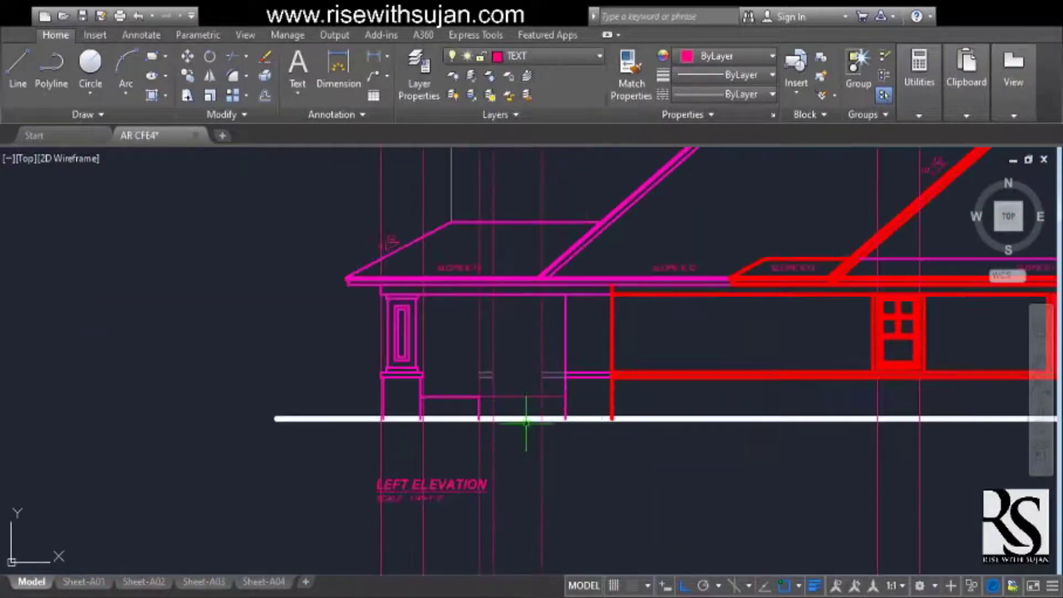
scroll(467, 441, "down", 4)
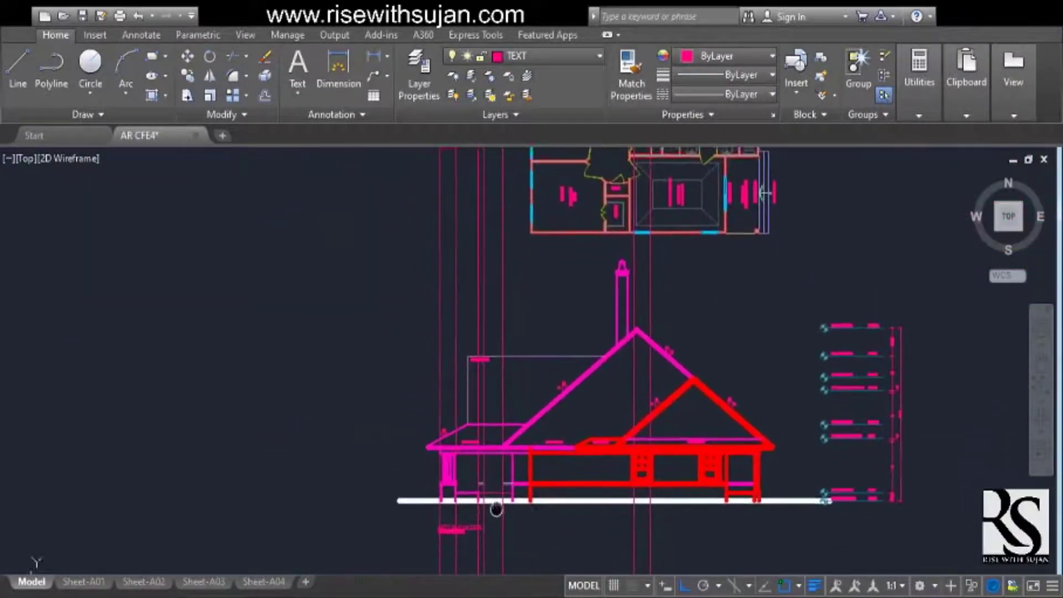
scroll(431, 433, "up", 5)
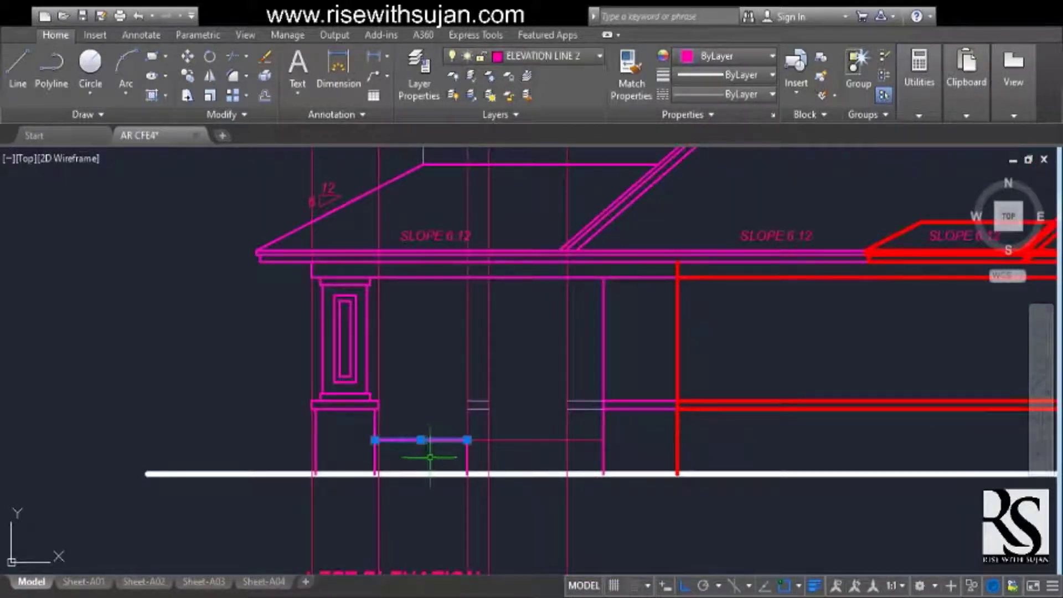
Delete the short magenta platform line beside the column, and lengthen the thin floor line to the column base
key("Delete")
scroll(468, 446, "up", 2)
left_click(530, 435)
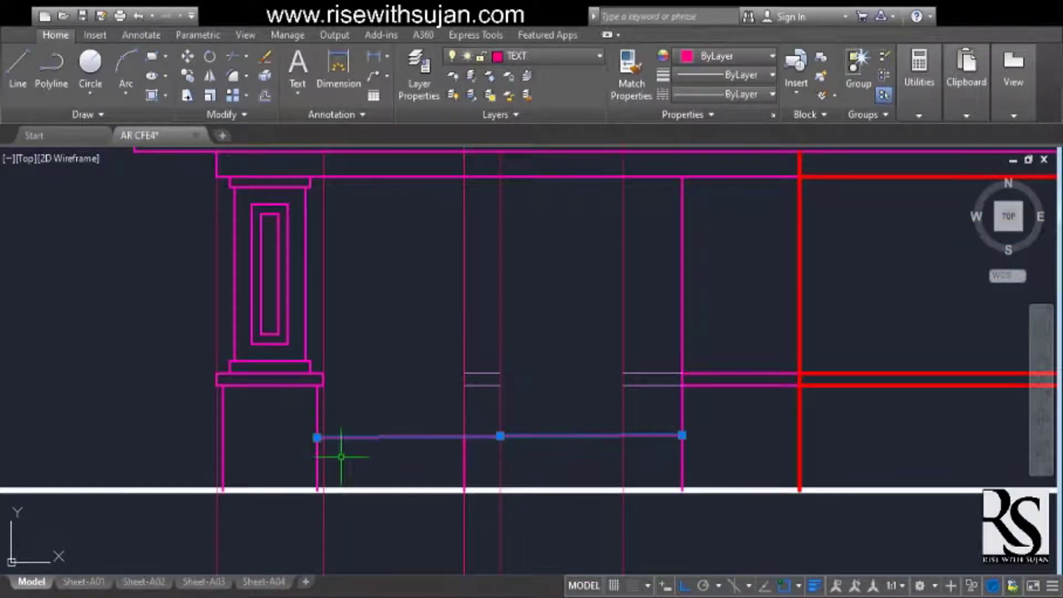
left_click(464, 434)
scroll(296, 442, "up", 2)
left_click(365, 424)
key("Escape")
Delete the short vertical line between the porch floor line and the ground
scroll(391, 421, "down", 3)
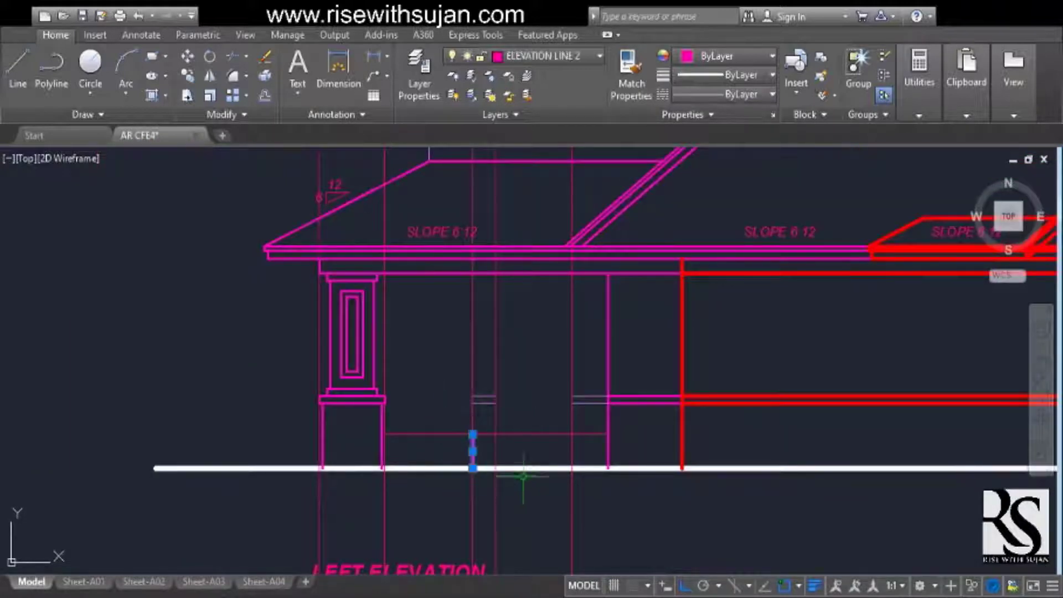
scroll(472, 443, "down", 6)
mouse_move(472, 348)
middle_mouse_down()
mouse_move(467, 524)
mouse_move(455, 439)
mouse_move(440, 519)
mouse_move(455, 355)
middle_mouse_up()
scroll(437, 332, "up", 6)
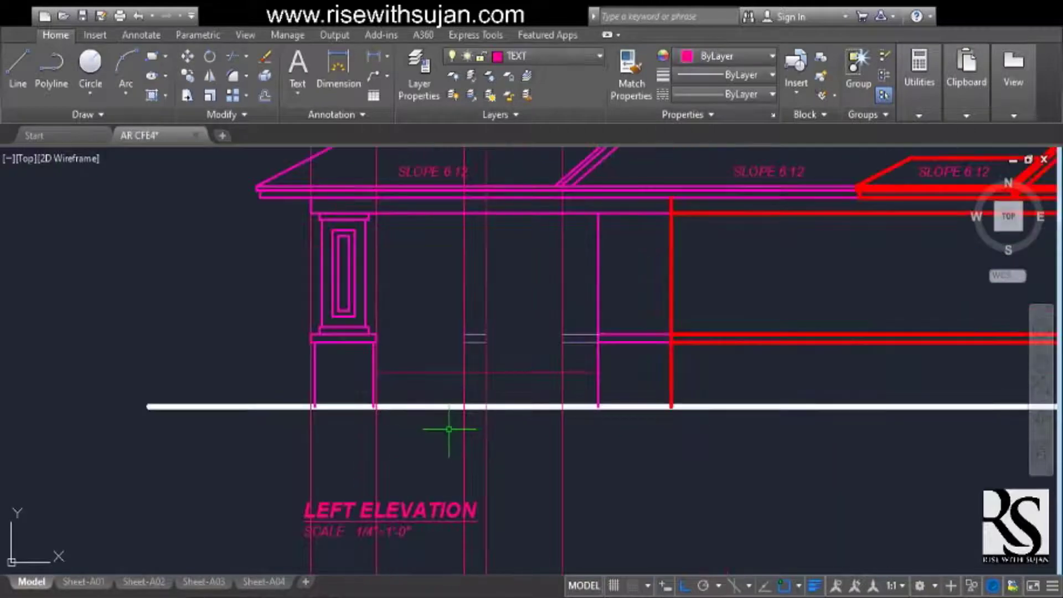
Match the thin porch floor line's properties to the magenta elevation lines
scroll(443, 429, "down", 2)
scroll(451, 487, "down", 6)
scroll(468, 459, "up", 5)
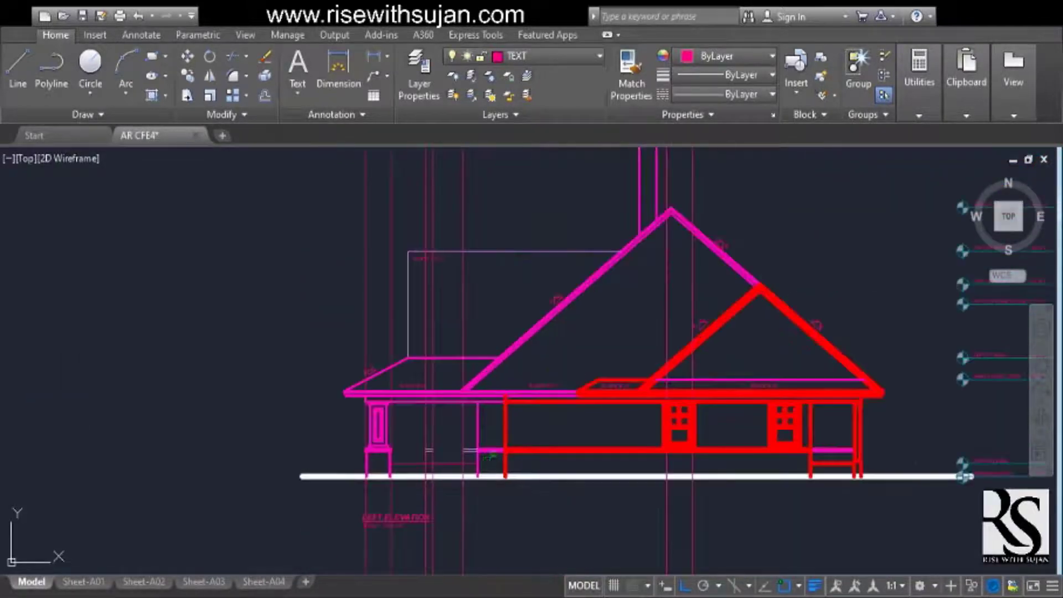
scroll(430, 466, "down", 3)
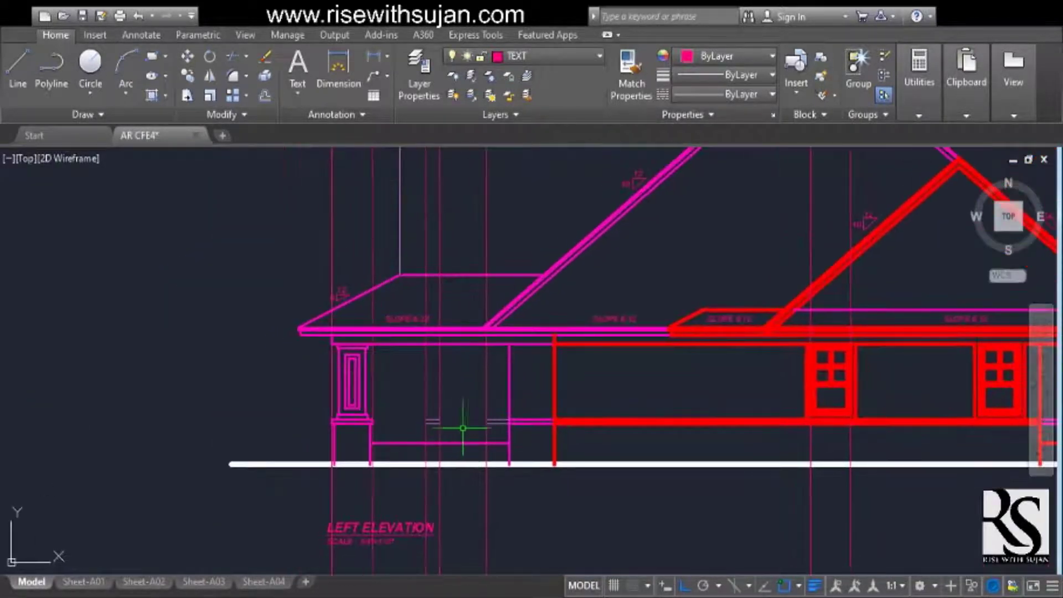
Copy the entry door from the other elevation onto the left elevation's porch floor line, aligned with the door's projected construction line
scroll(463, 427, "down", 5)
scroll(541, 417, "up", 4)
middle_click_drag(540, 417, 676, 405)
scroll(676, 405, "down", 2)
scroll(332, 413, "up", 2)
middle_click_drag(408, 420, 637, 424)
scroll(637, 424, "down", 1)
scroll(156, 415, "up", 2)
middle_click_drag(156, 414, 573, 442)
scroll(572, 442, "down", 2)
scroll(551, 440, "up", 4)
scroll(551, 440, "down", 3)
middle_click_drag(786, 440, 2, 437)
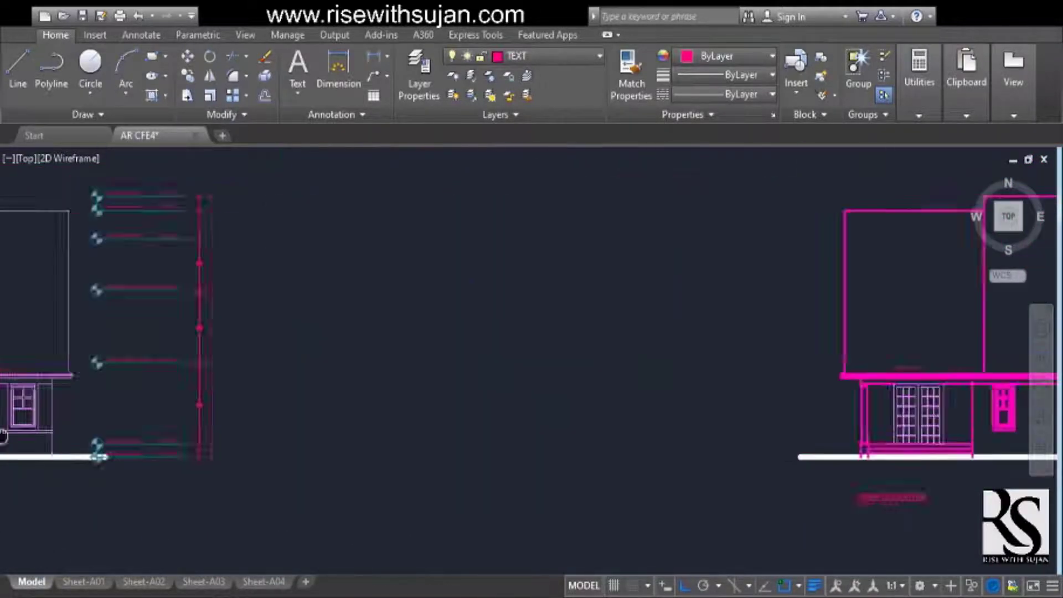
middle_click_drag(1022, 432, 64, 427)
scroll(67, 421, "down", 4)
scroll(579, 408, "up", 8)
middle_click_drag(579, 408, 567, 393)
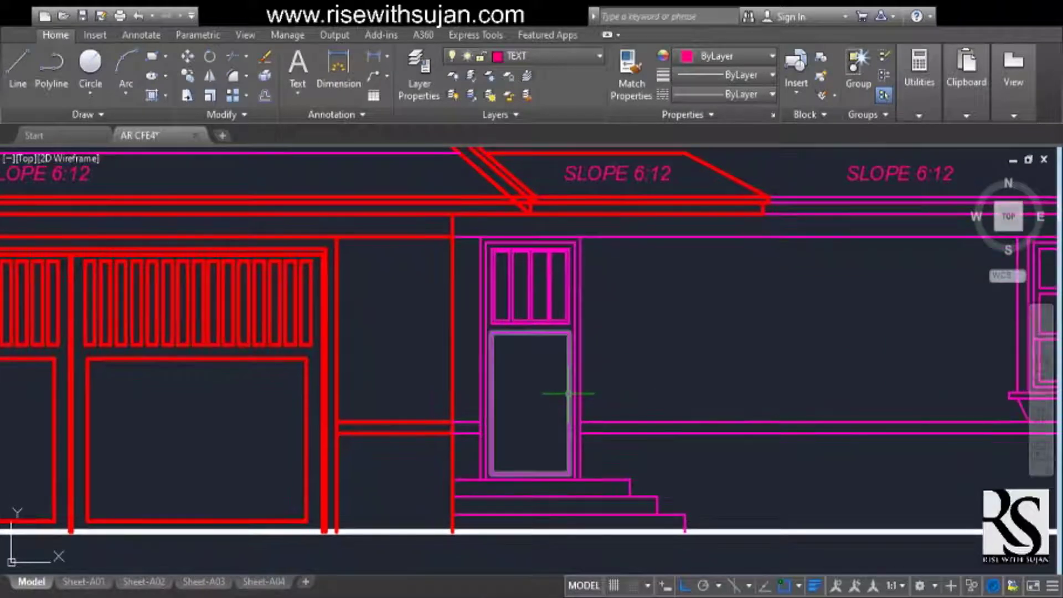
left_click(587, 485)
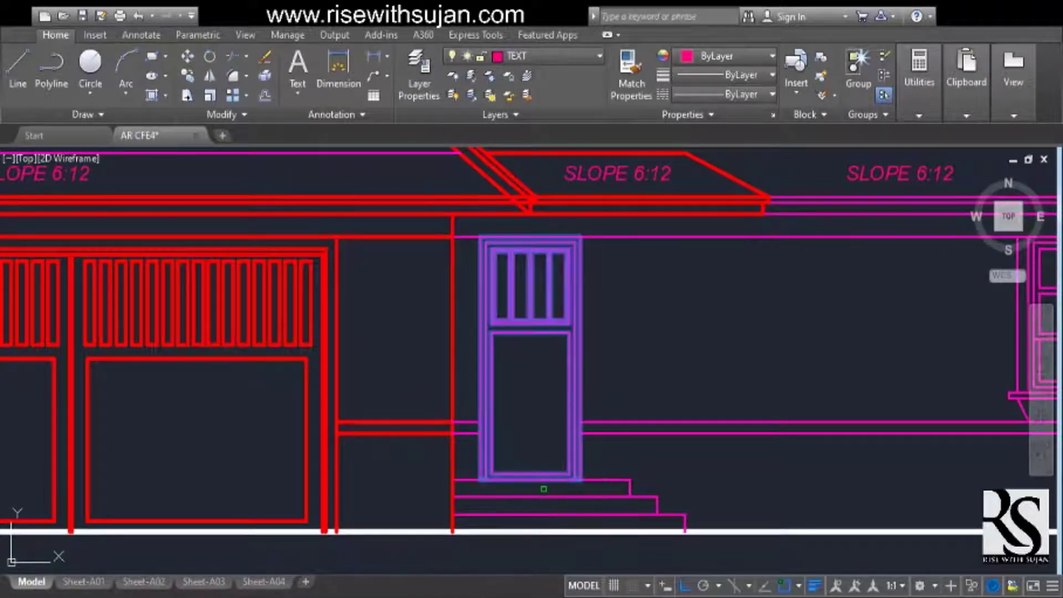
left_click(481, 480)
scroll(480, 479, "down", 6)
middle_click_drag(635, 493, 557, 450)
scroll(747, 436, "up", 6)
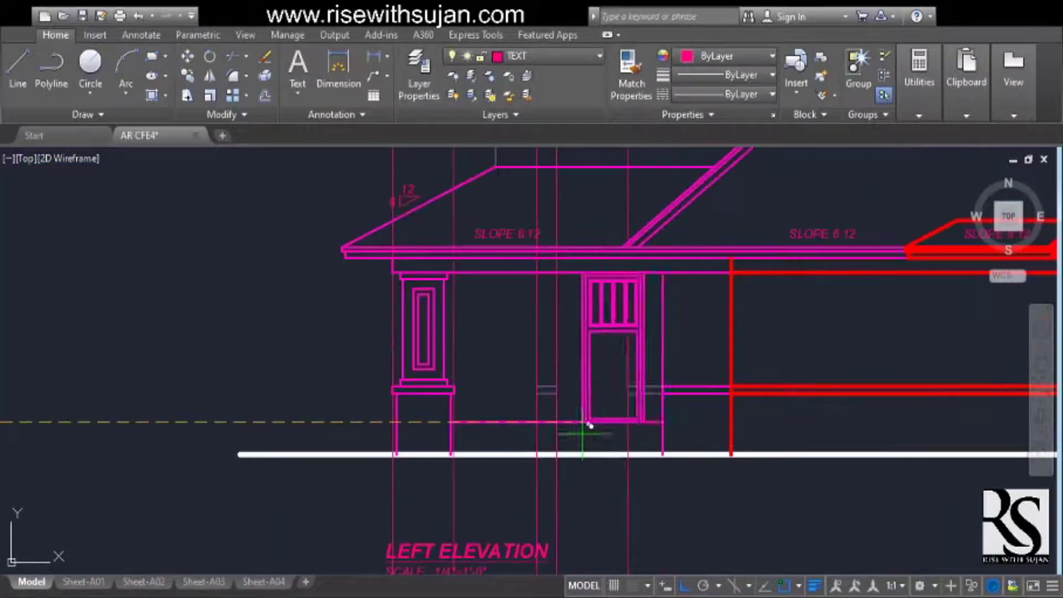
scroll(576, 428, "up", 1)
left_click(541, 416)
key("Escape")
Stretch the right side of the copied door to the next projected construction line
scroll(504, 454, "down", 6)
middle_click_drag(542, 166, 490, 194)
scroll(488, 443, "up", 3)
middle_click_drag(488, 443, 451, 381)
scroll(501, 260, "up", 4)
scroll(486, 237, "down", 4)
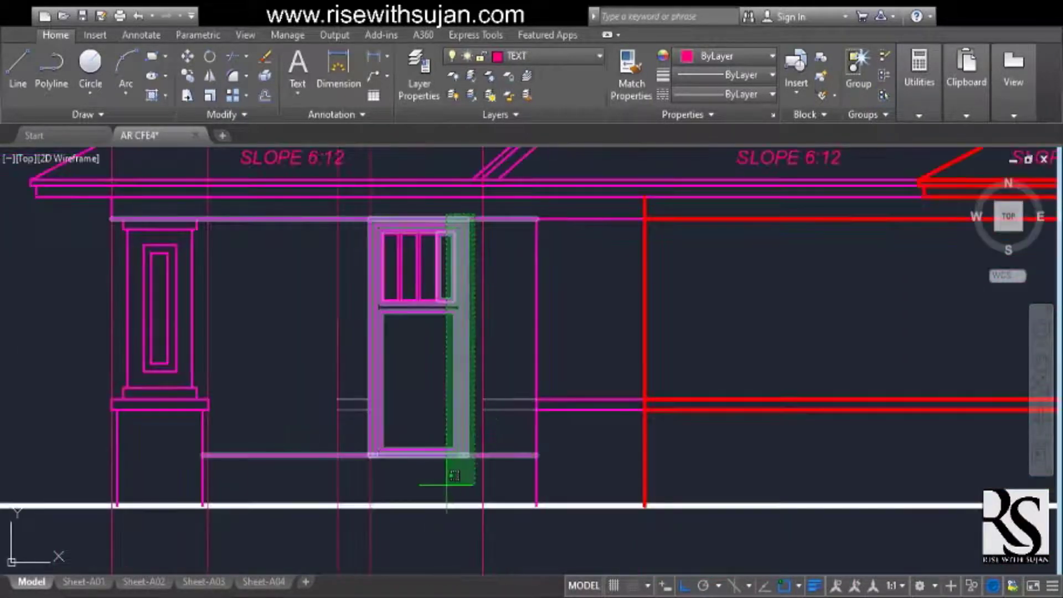
scroll(481, 221, "up", 6)
scroll(401, 291, "down", 3)
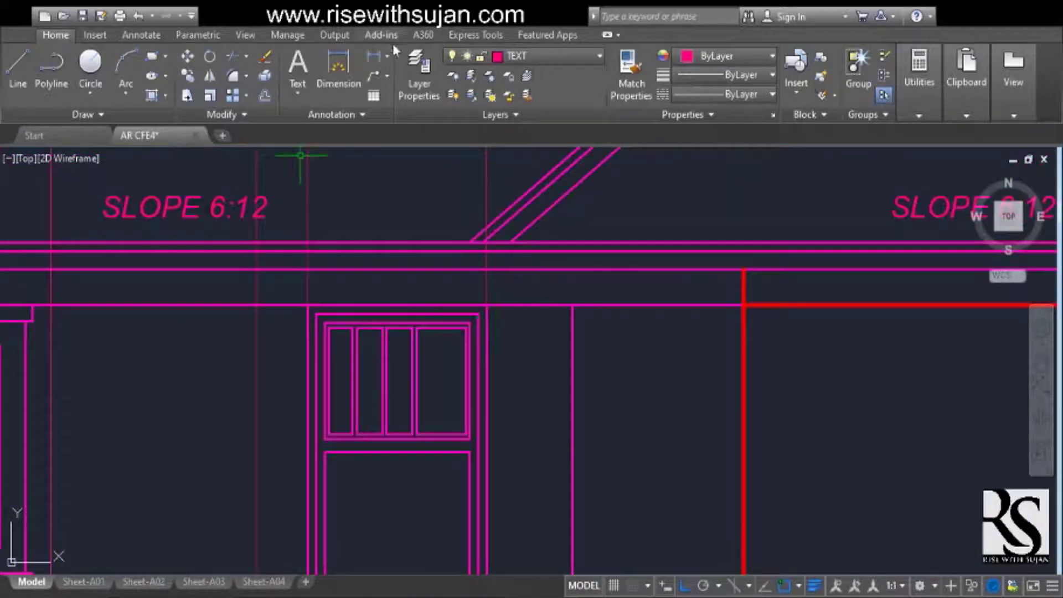
Try to stretch the bar between the door's third and fourth glass panes to even out their widths
scroll(353, 333, "up", 2)
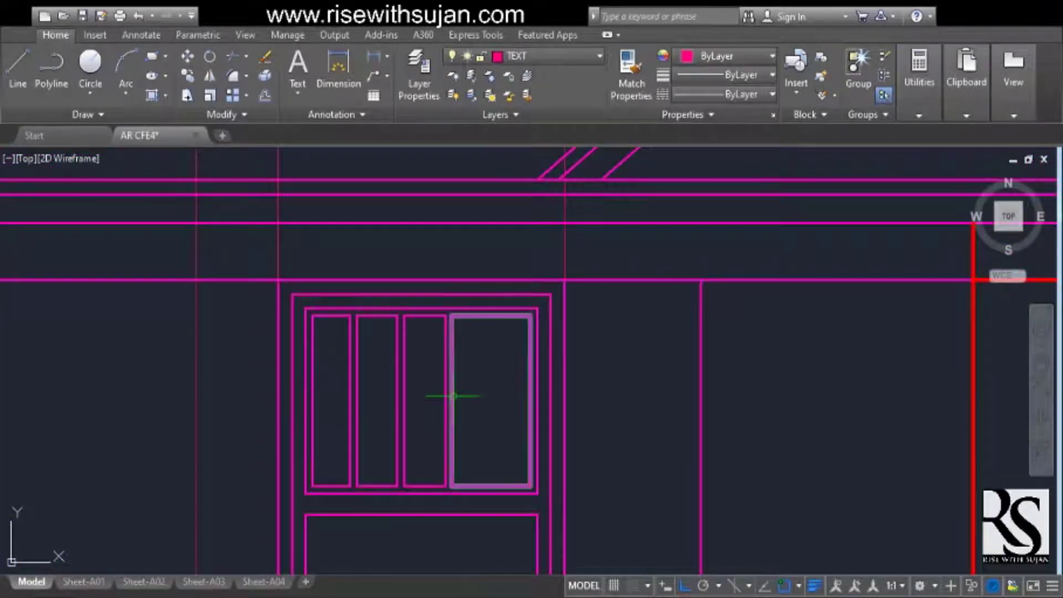
middle_click_drag(495, 393, 494, 370)
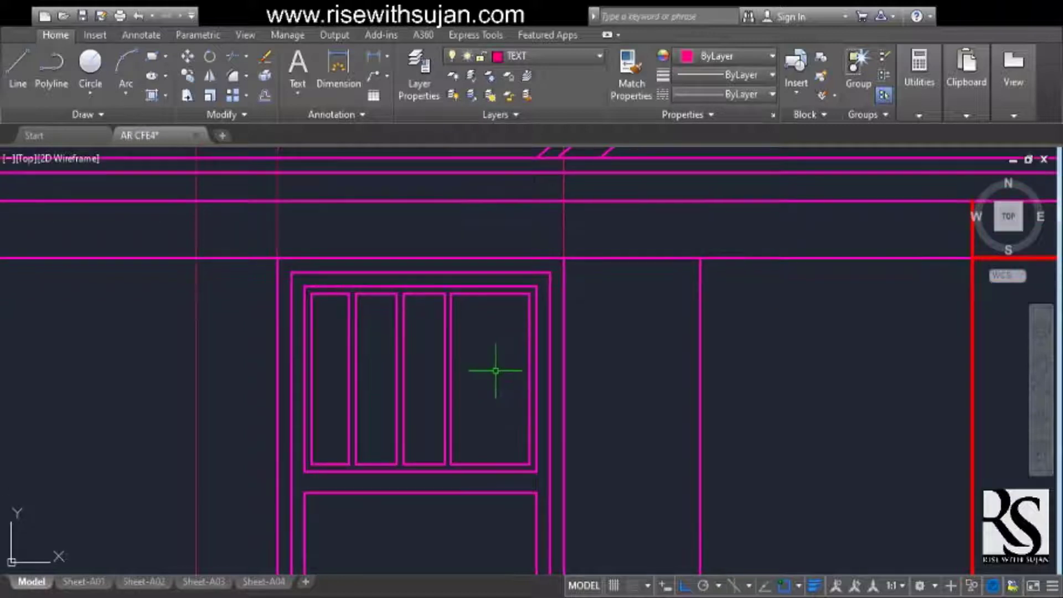
key("s")
key("space")
left_click(475, 224)
left_click(436, 507)
key("space")
left_click(599, 423)
left_click(616, 431)
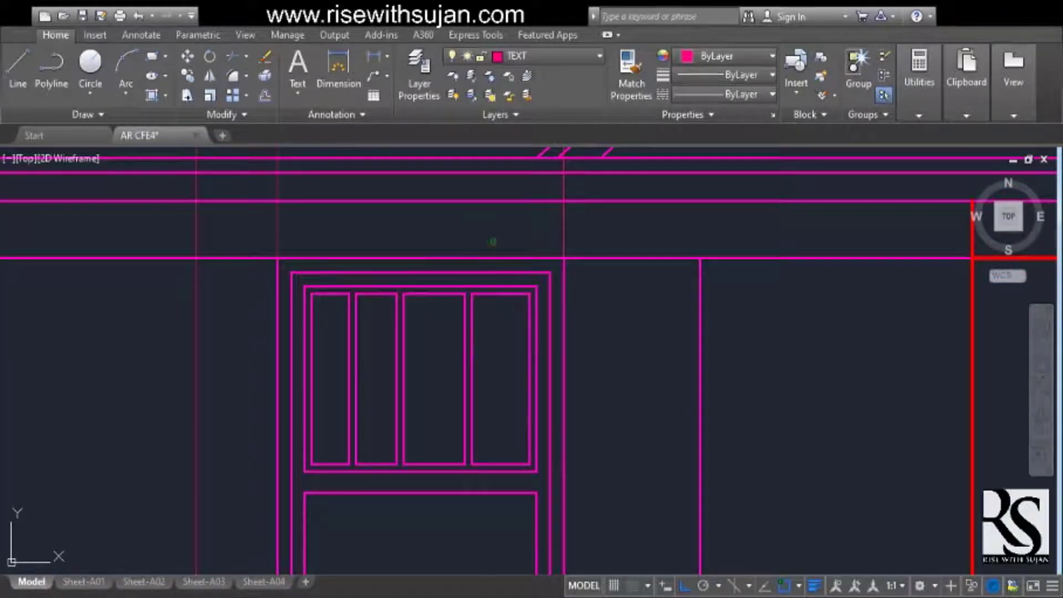
left_click(492, 241)
key("Escape")
Stretch the bar between the door's third and fourth glass panes to the right, widening the third pane
key("s")
key("space")
left_click(473, 238)
left_click(433, 510)
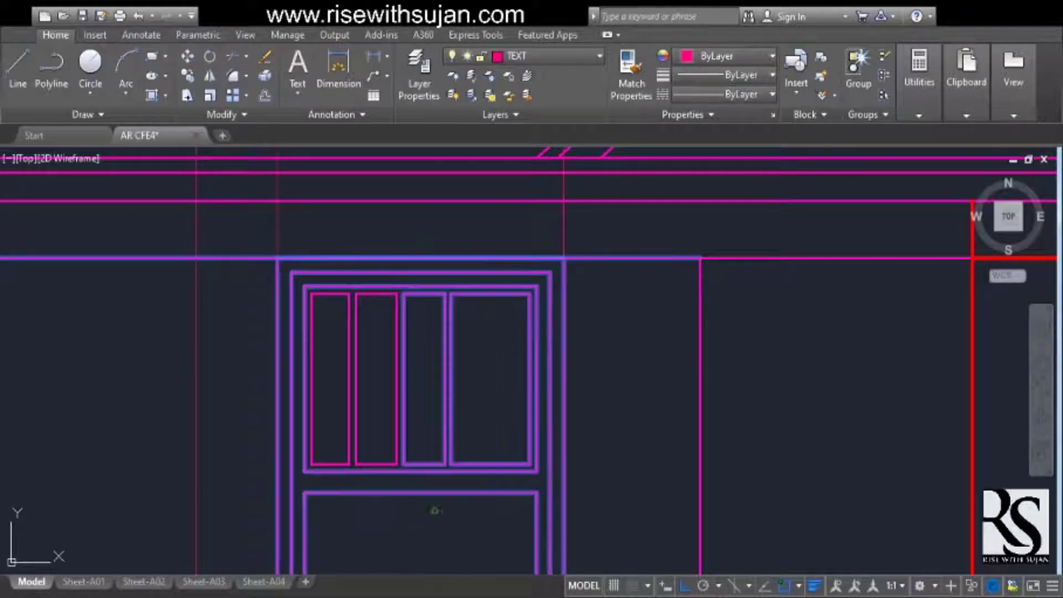
key("space")
left_click(626, 426)
Stretch the door's second and third glazing bars together to the right, widening the second pane
key("space")
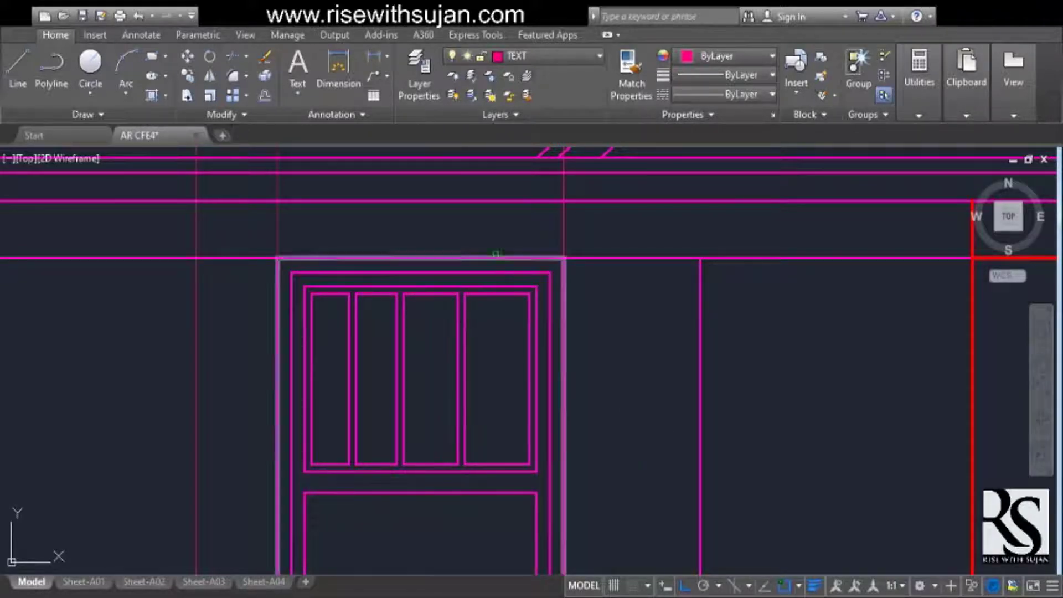
left_click(495, 250)
left_click(381, 526)
key("space")
left_click(601, 440)
left_click(610, 446)
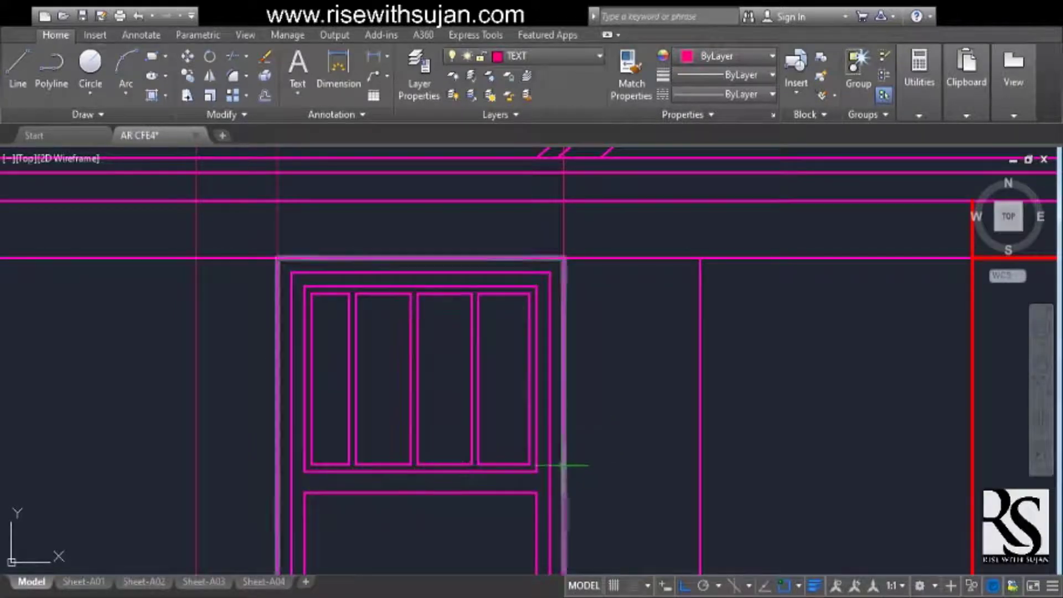
Stretch the second and third glazing bars slightly farther right to even out the pane spacing
scroll(334, 372, "up", 2)
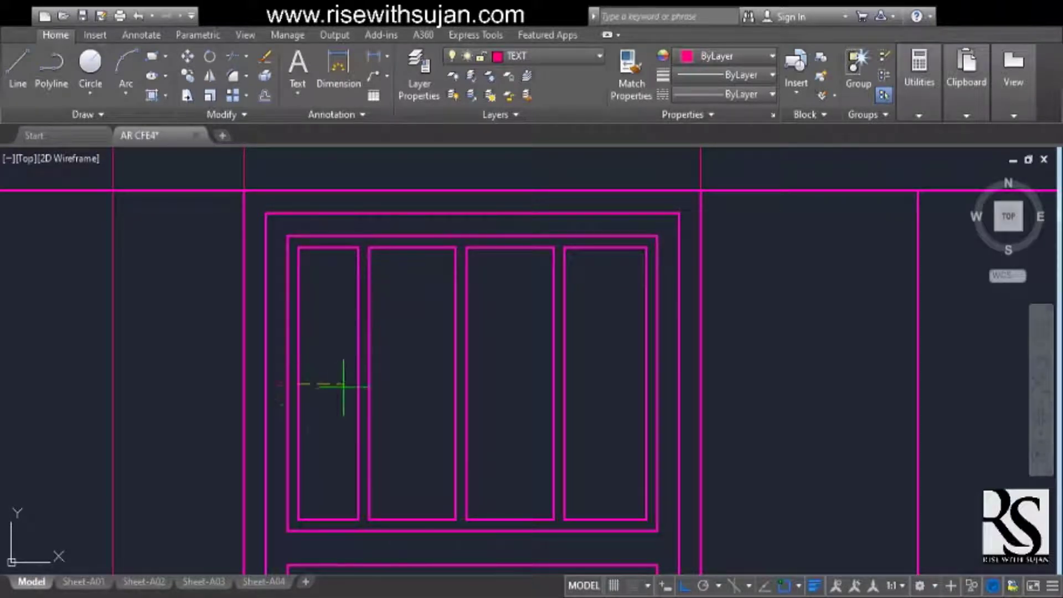
scroll(390, 390, "down", 2)
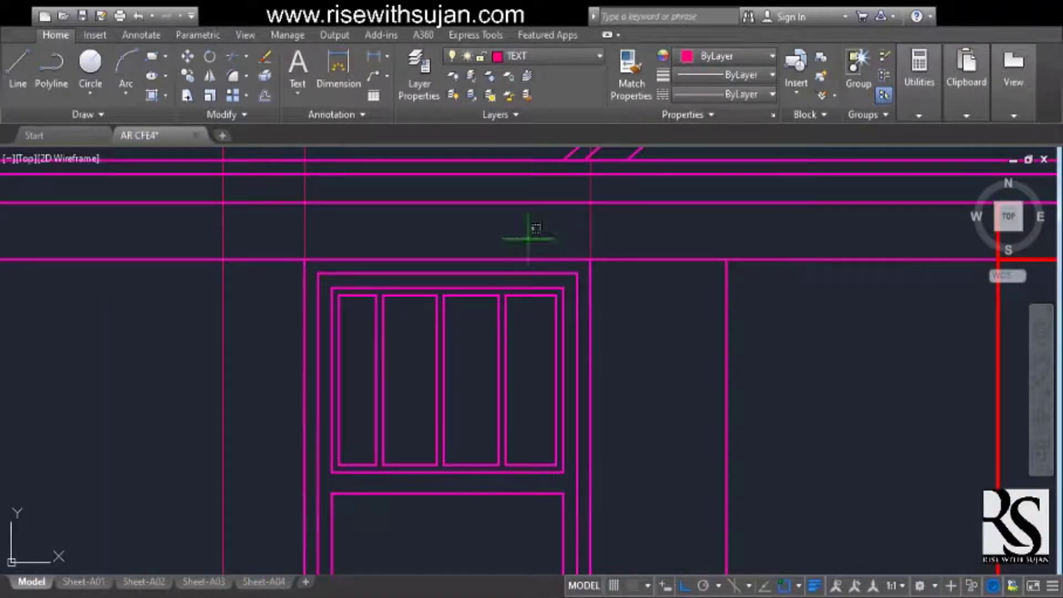
left_click(417, 498)
key("Return")
left_click(619, 431)
key("Escape")
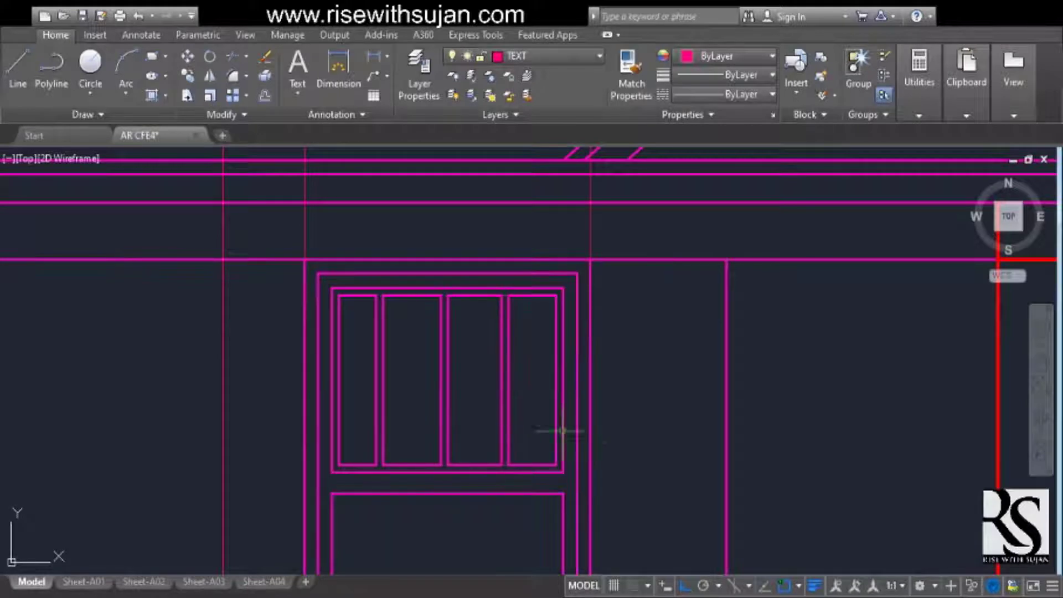
Stretch the door's first and second glazing bars to the right by 0.5
left_click(485, 240)
left_click(368, 474)
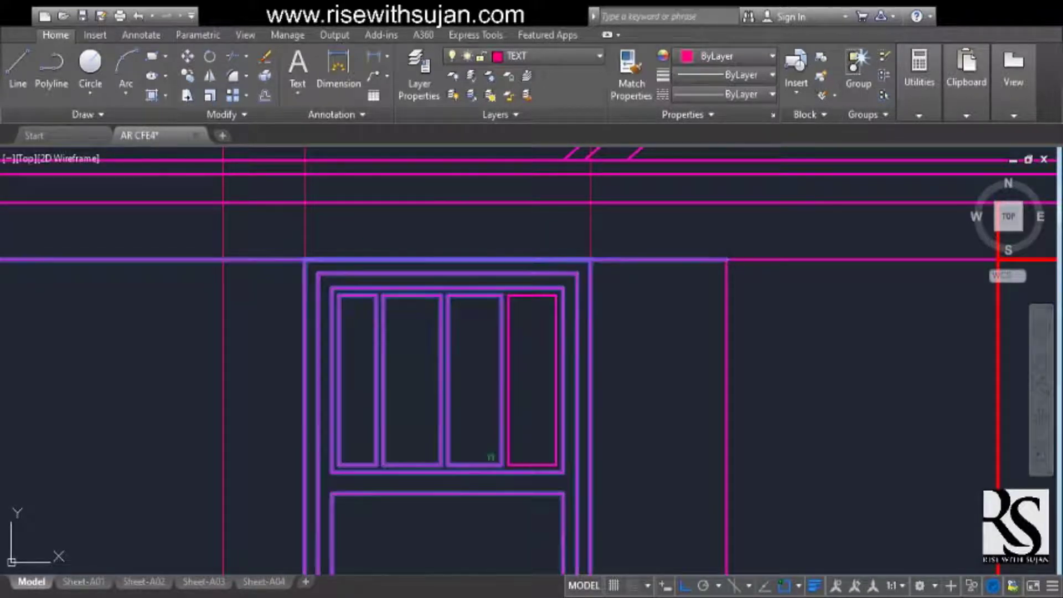
left_click(620, 428)
type(".5")
key("Return")
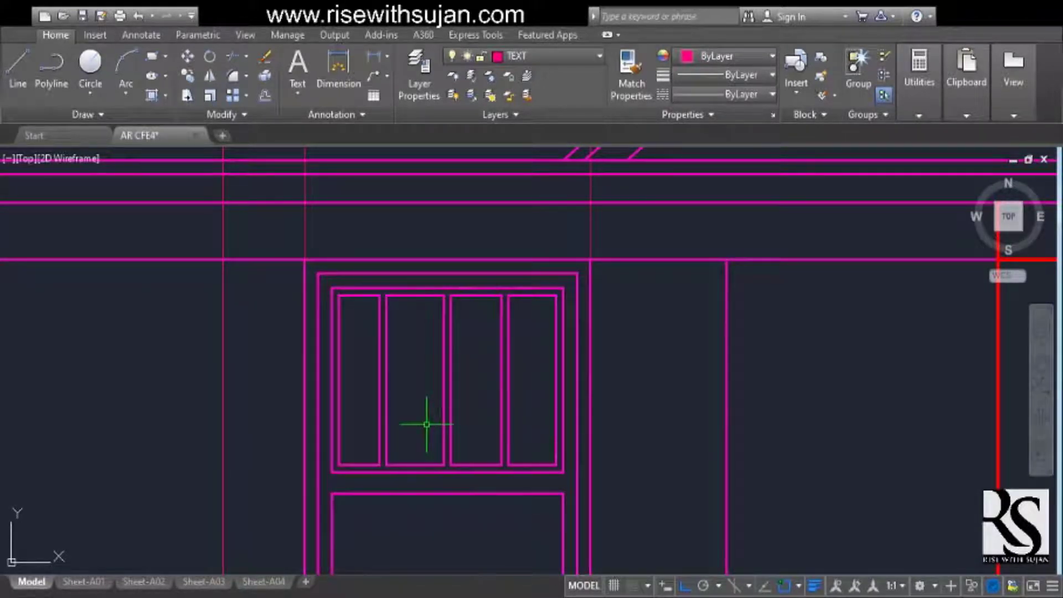
Stretch the first glazing bar to the right so the first two panes match the others in width
key("Return")
left_click(420, 239)
left_click(377, 520)
key("Return")
left_click(622, 442)
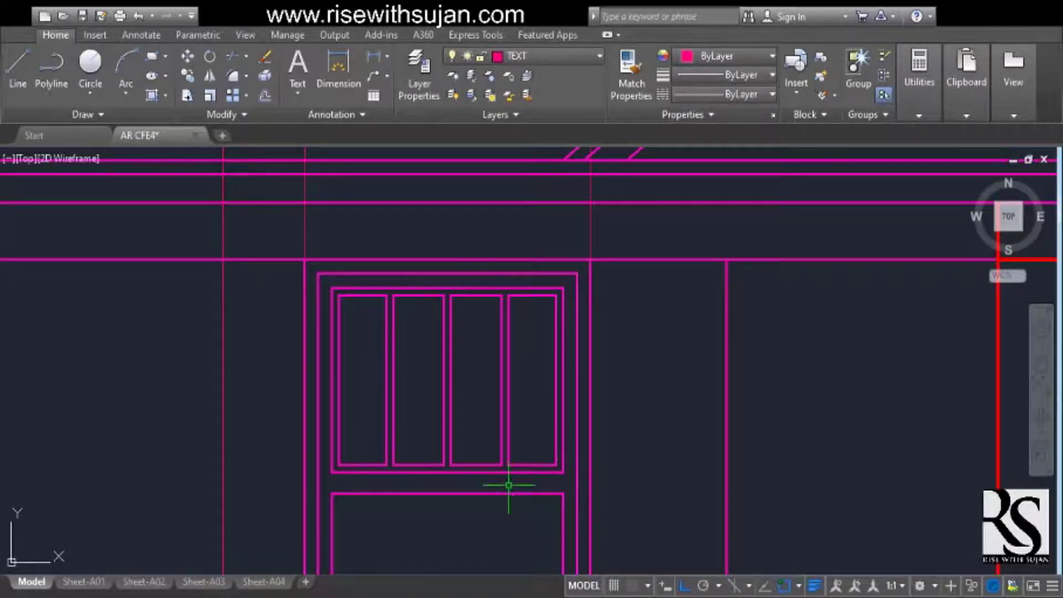
Match the entry door's properties to the thin wall band lines beside it
scroll(509, 485, "down", 3)
scroll(458, 373, "down", 3)
middle_click_drag(451, 437, 445, 507)
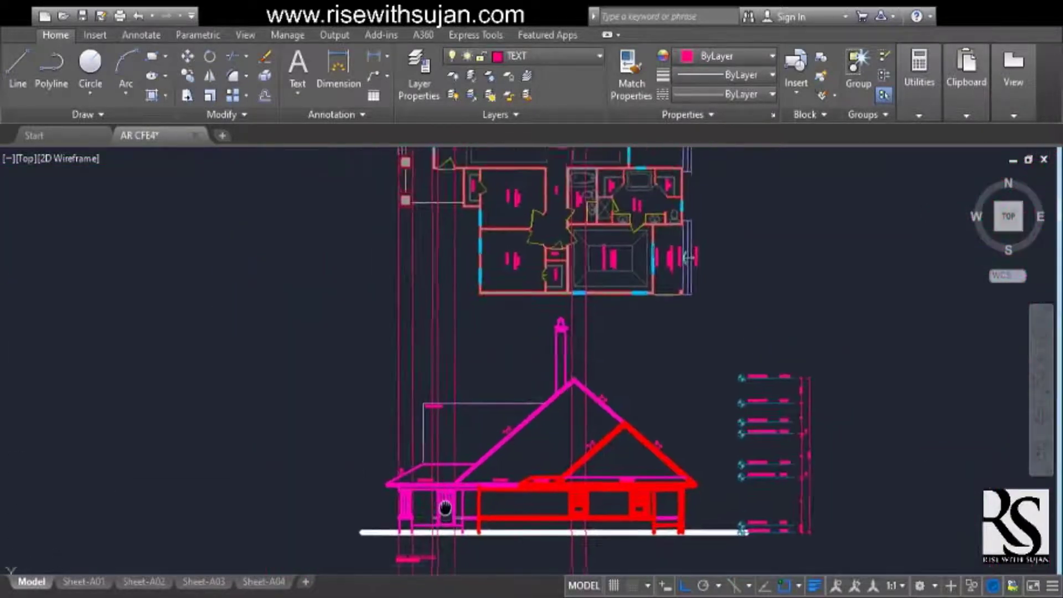
scroll(445, 507, "up", 5)
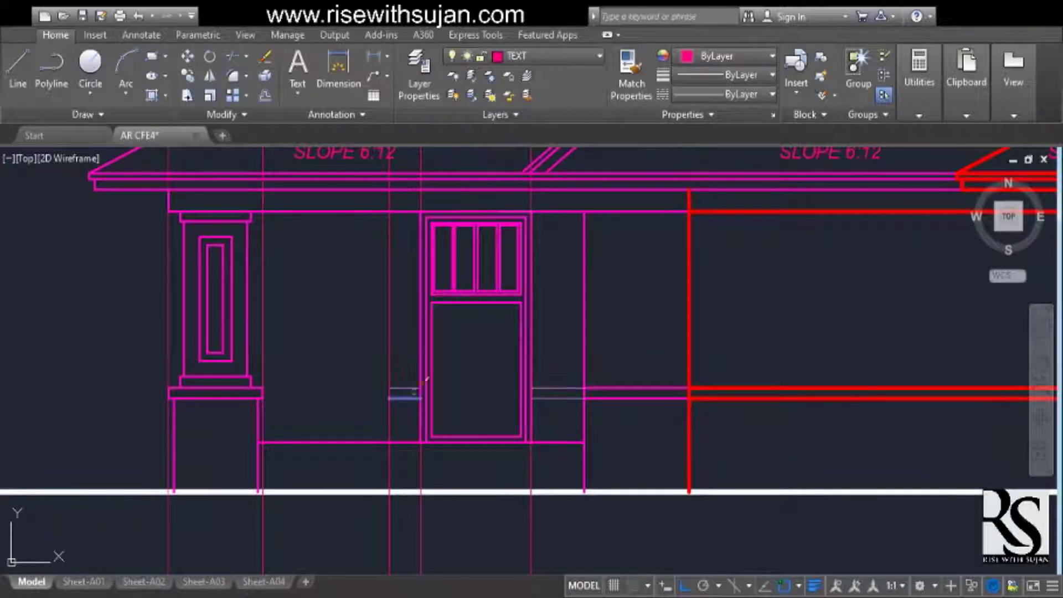
scroll(545, 457, "down", 6)
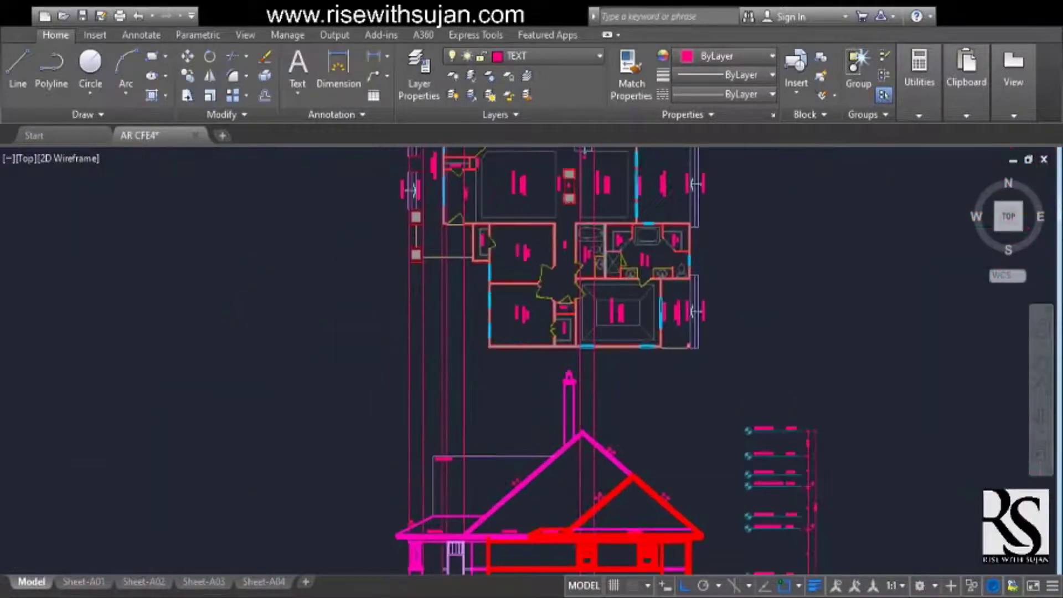
Delete the projected construction lines running along both sides of the entry door
middle_click_drag(463, 330, 472, 226)
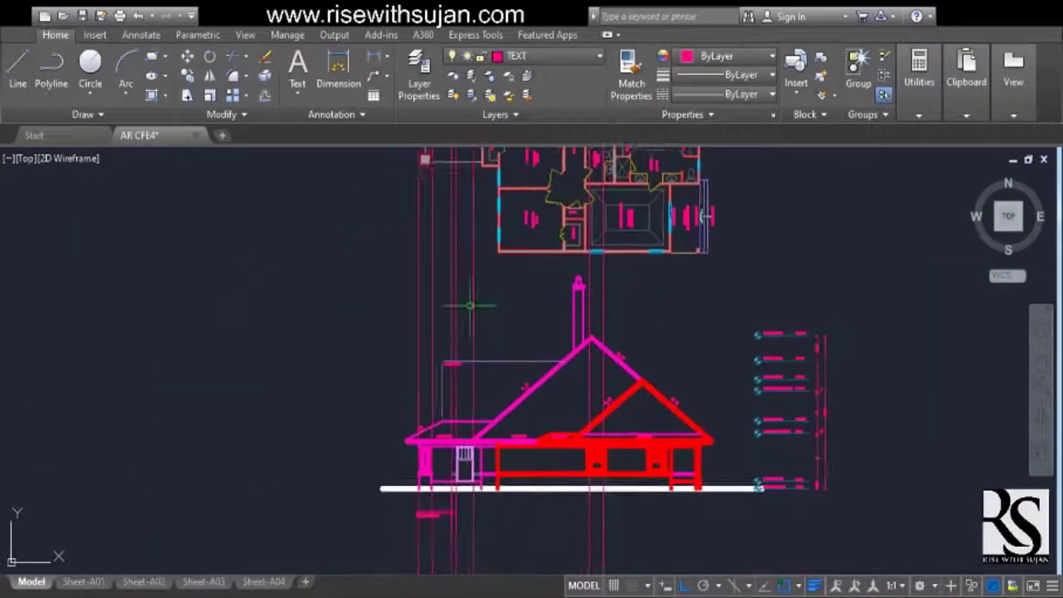
mouse_move(463, 462)
middle_mouse_down()
mouse_move(464, 429)
mouse_move(462, 482)
middle_mouse_up()
scroll(465, 429, "down", 2)
scroll(463, 509, "up", 5)
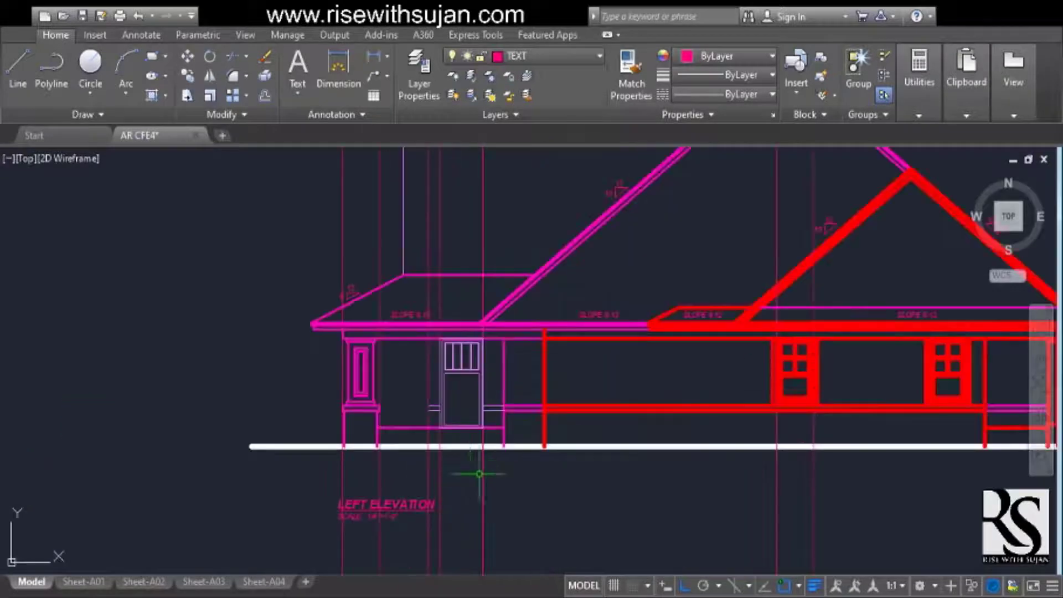
scroll(445, 448, "up", 6)
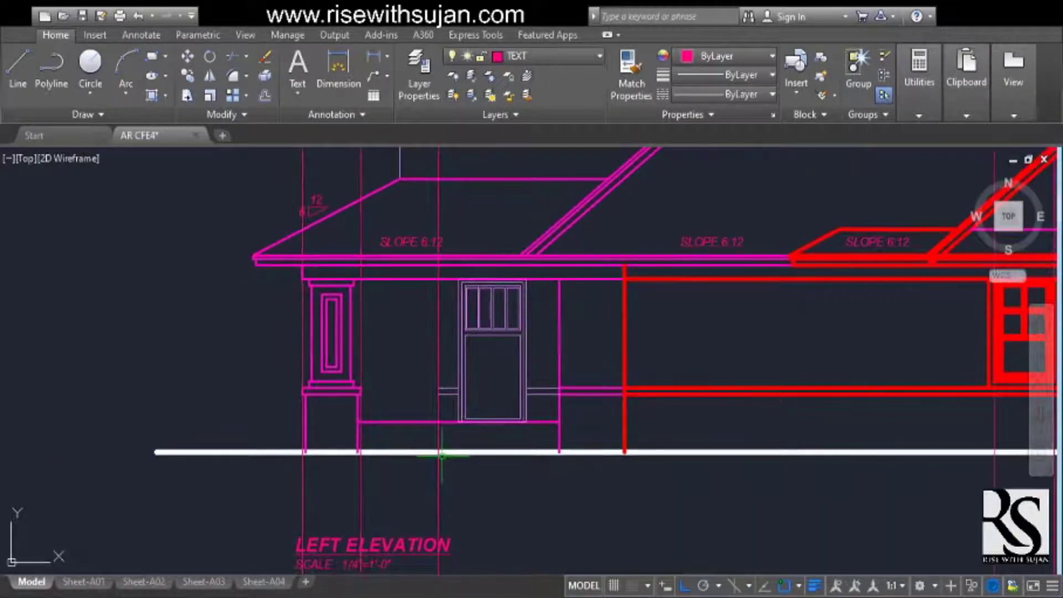
Trim the projected wall line left of the door between beam and porch floor, and match it to the thin elevation lines
scroll(430, 414, "down", 3)
scroll(435, 260, "up", 3)
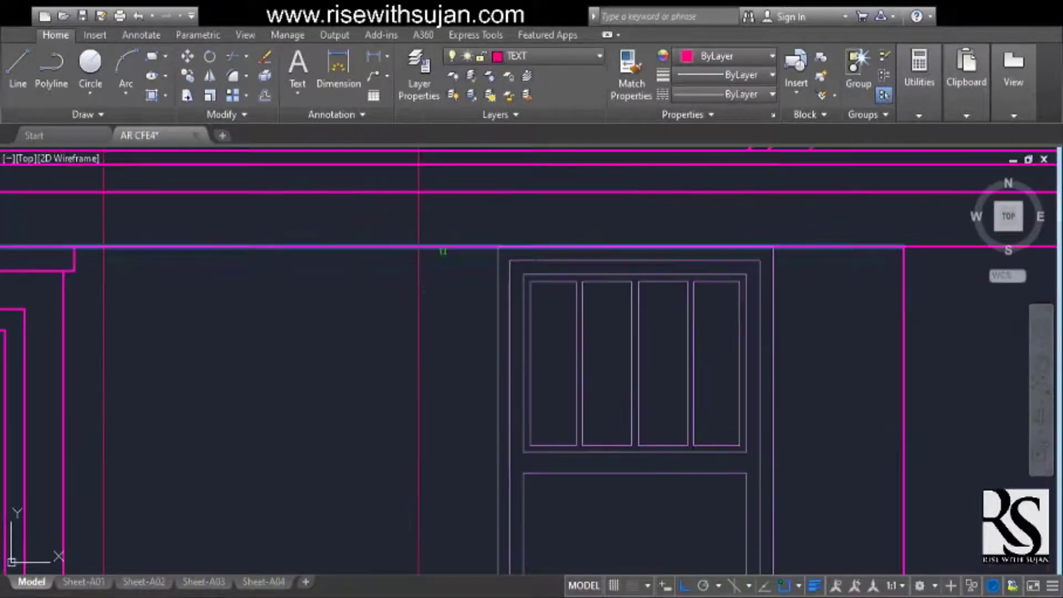
scroll(443, 250, "down", 4)
scroll(417, 430, "up", 4)
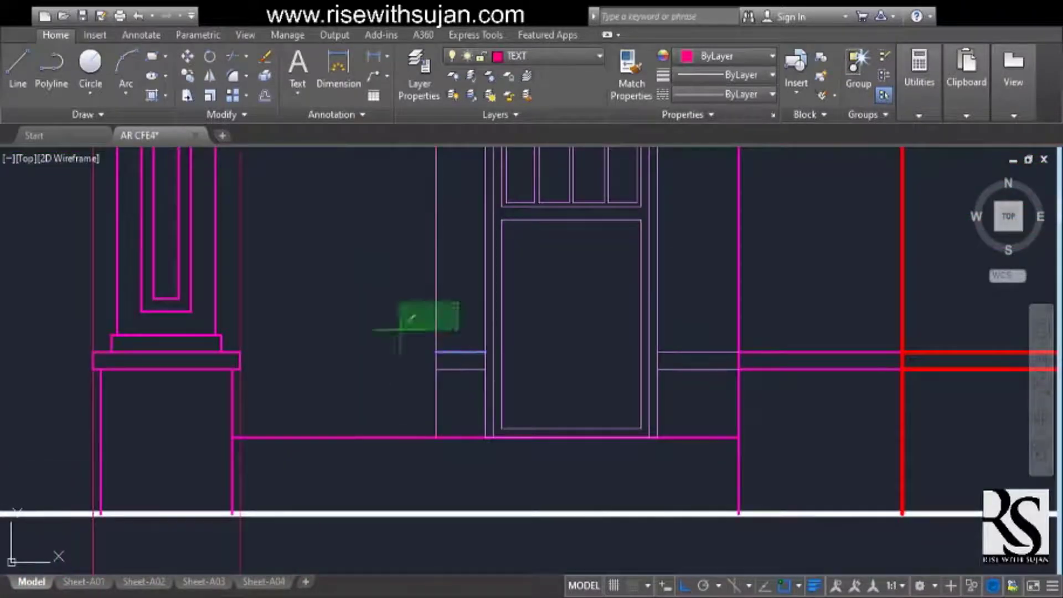
Delete the two projected construction lines at the porch column
scroll(399, 330, "down", 5)
middle_click_drag(383, 417, 402, 560)
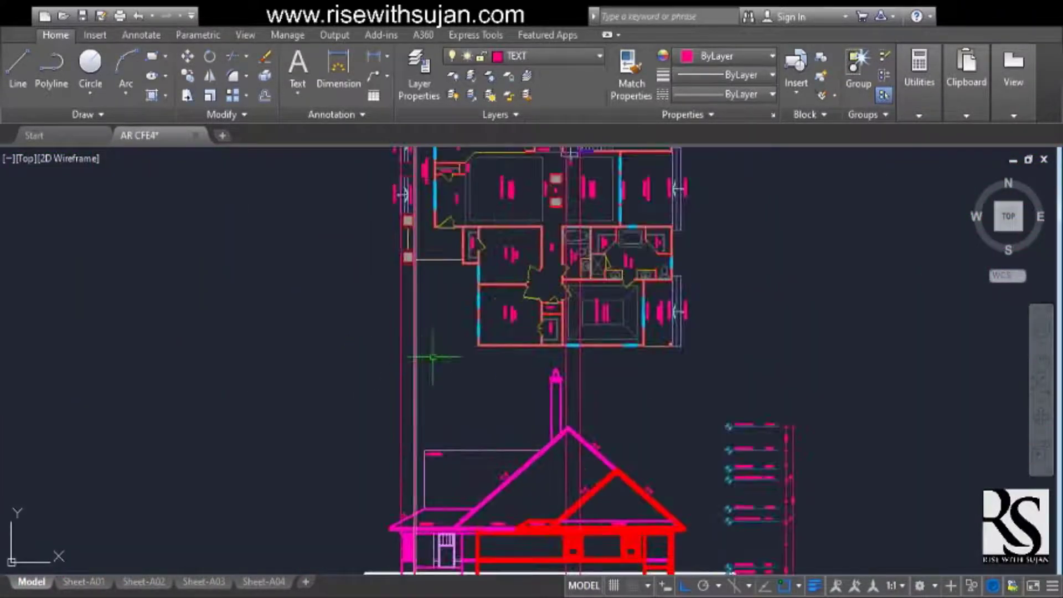
left_click(432, 356)
left_click(368, 374)
middle_click_drag(399, 395, 369, 388)
key("Escape")
Move the roof plan straight down to sit directly above the left elevation
scroll(458, 419, "up", 6)
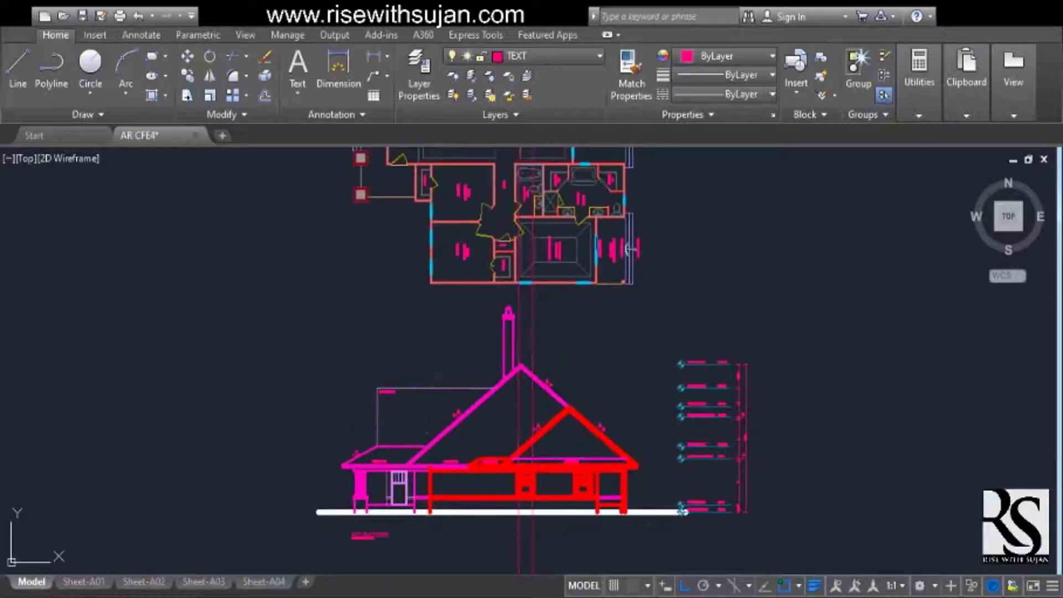
scroll(458, 419, "down", 4)
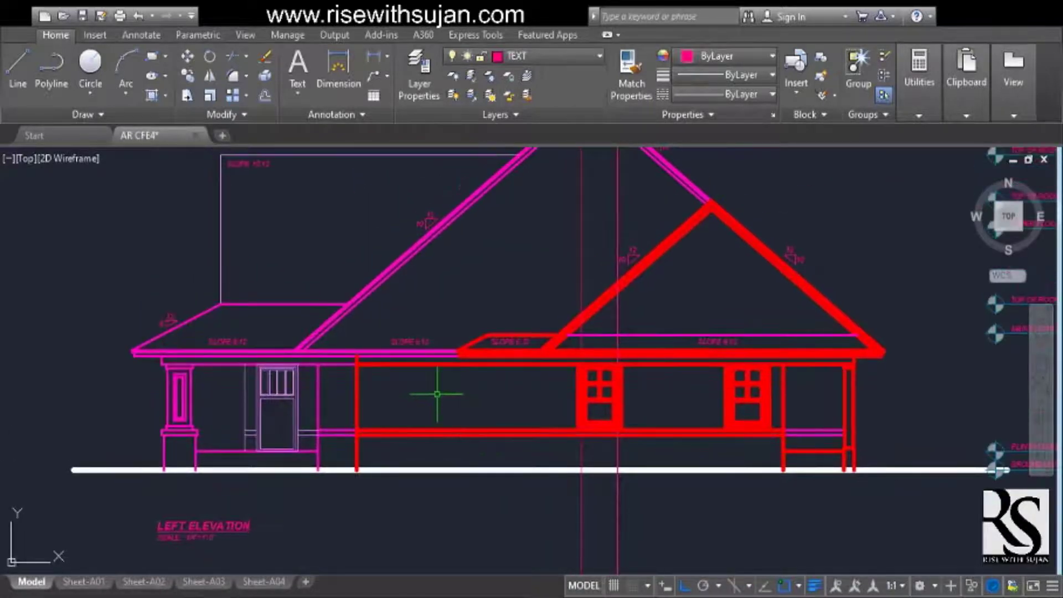
scroll(403, 407, "up", 2)
scroll(403, 408, "down", 7)
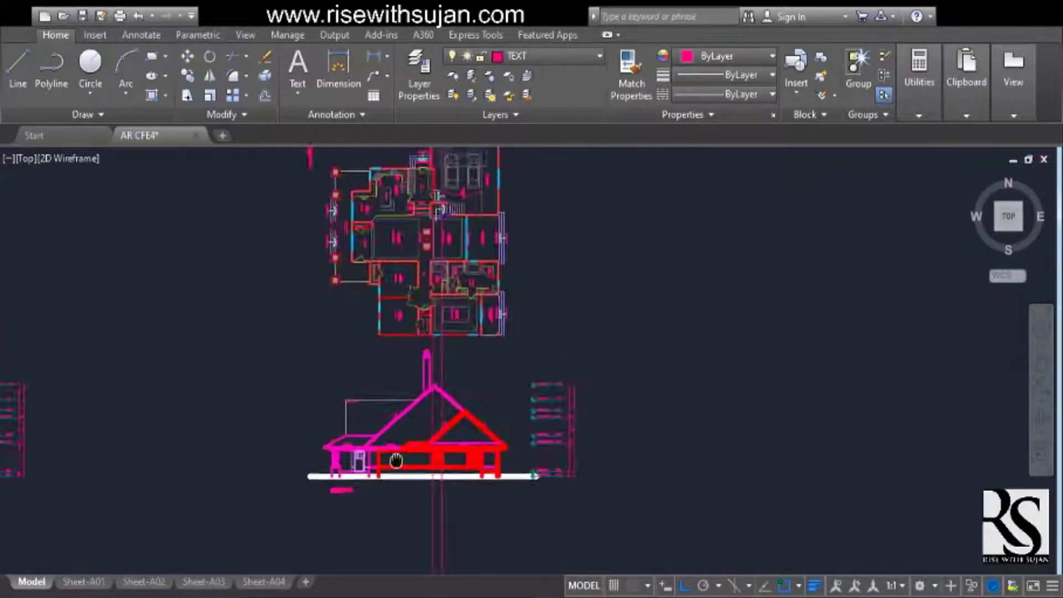
scroll(443, 387, "down", 5)
mouse_move(474, 363)
middle_mouse_down()
mouse_move(474, 416)
mouse_move(480, 366)
middle_mouse_up()
scroll(450, 343, "up", 5)
scroll(497, 305, "down", 2)
middle_click_drag(572, 370, 571, 276)
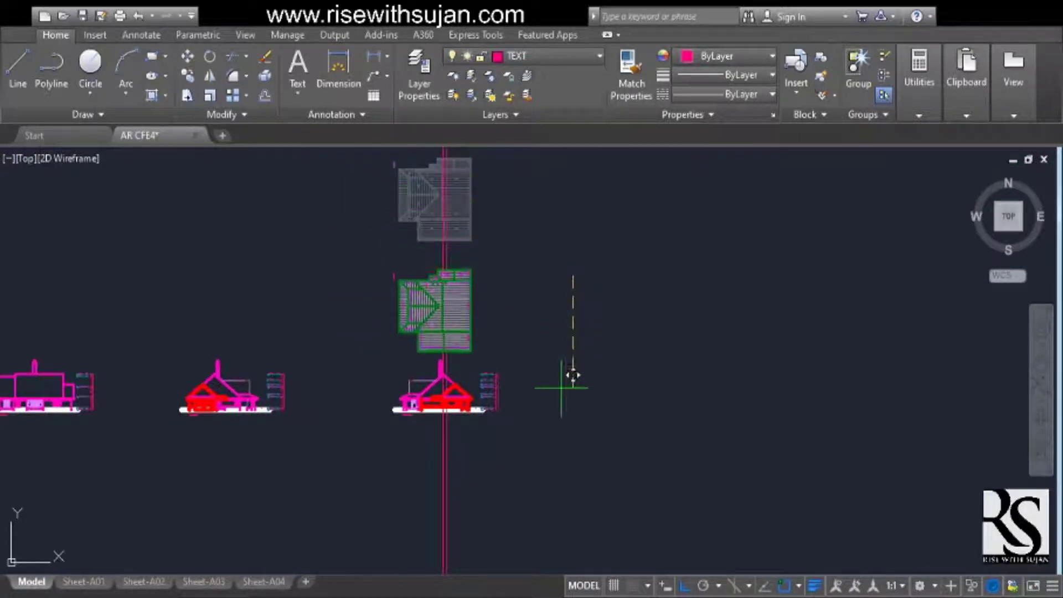
scroll(461, 396, "up", 6)
middle_click_drag(424, 375, 508, 459)
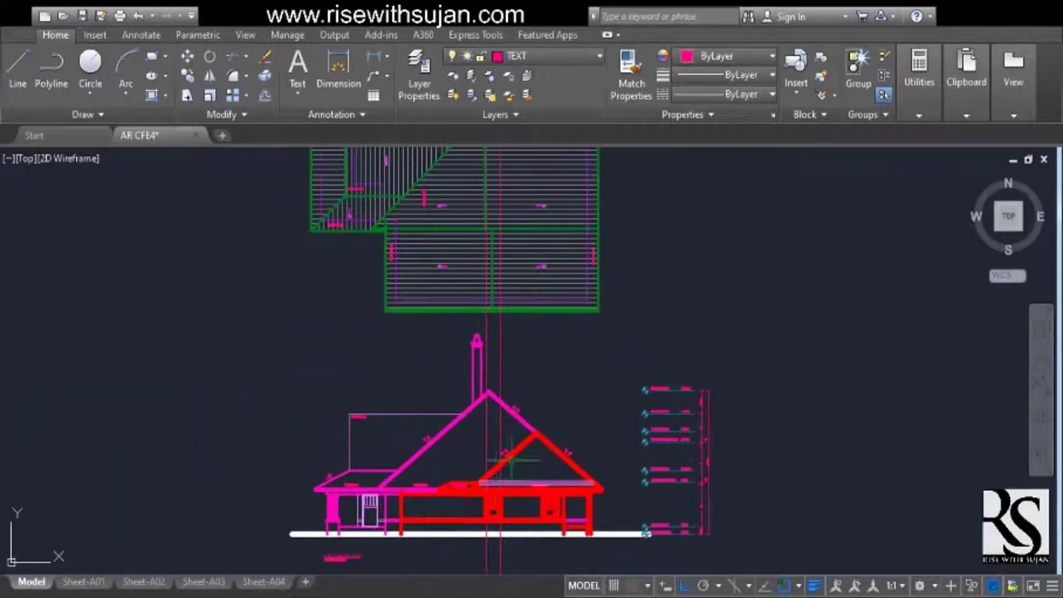
Delete the two vertical construction lines running through the roof plan and the left elevation
scroll(517, 206, "up", 1)
scroll(523, 278, "down", 1)
scroll(523, 366, "up", 1)
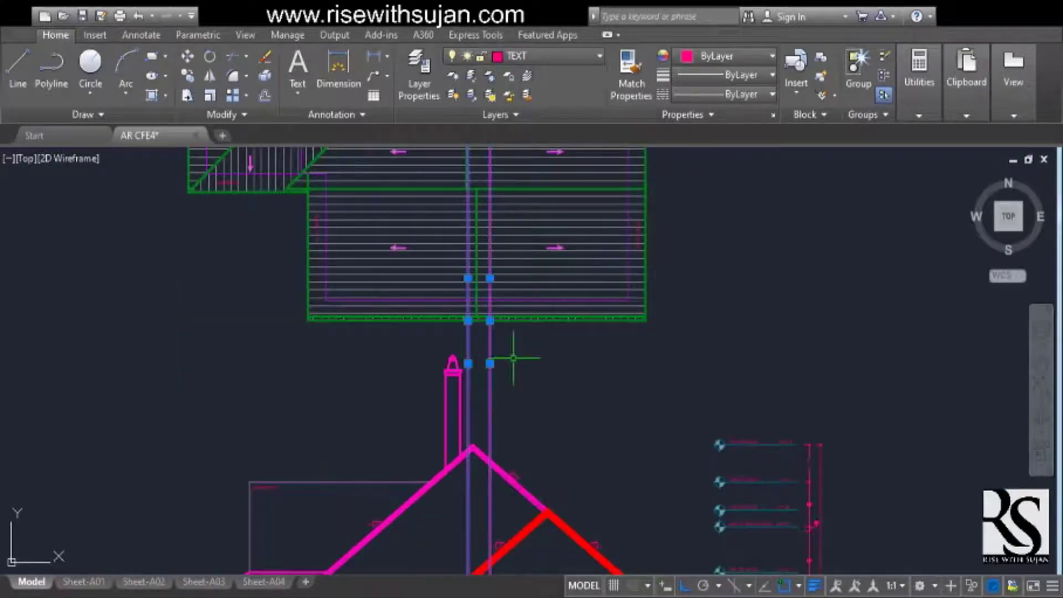
scroll(513, 358, "down", 3)
middle_click_drag(550, 372, 541, 347)
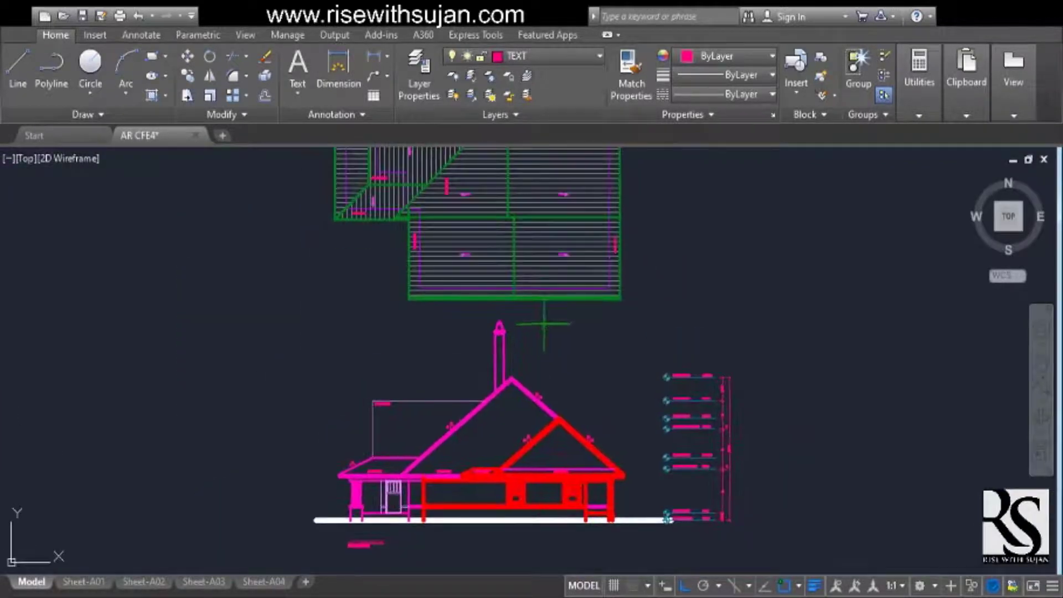
Draw vertical construction lines down through the left elevation from the roof plan's outer edges, wall lines and lower gable ridge
scroll(651, 327, "up", 4)
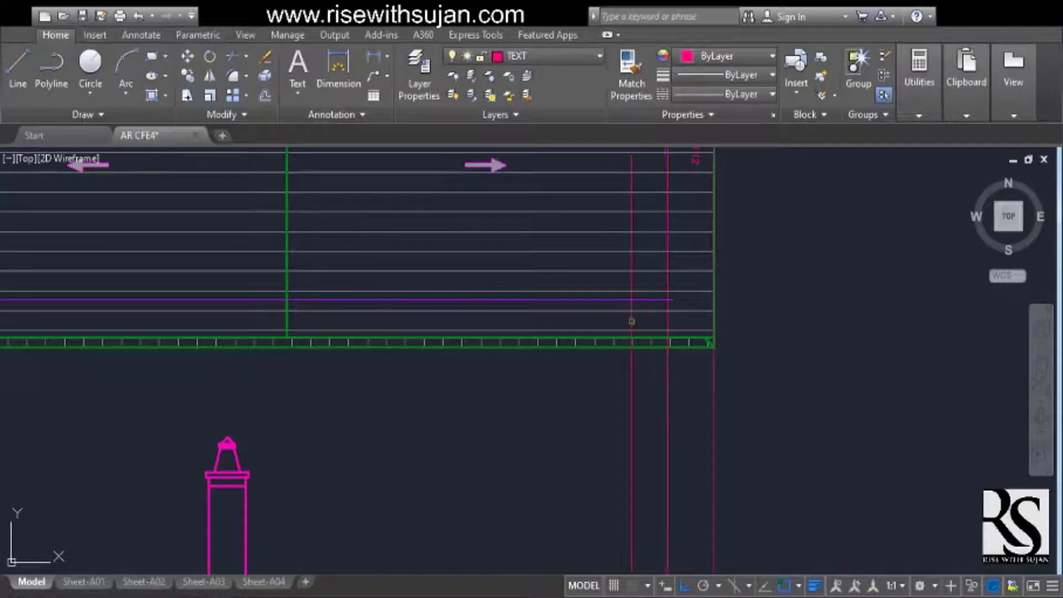
scroll(186, 349, "up", 2)
scroll(443, 345, "down", 1)
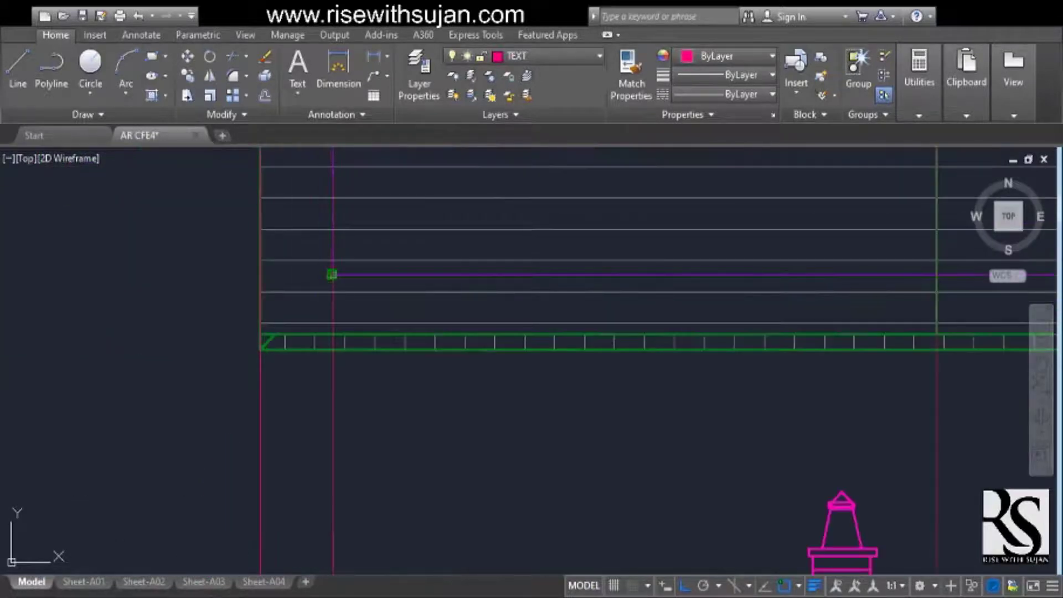
scroll(542, 401, "down", 3)
scroll(457, 372, "down", 1)
scroll(433, 299, "up", 3)
scroll(461, 365, "down", 3)
scroll(427, 345, "up", 2)
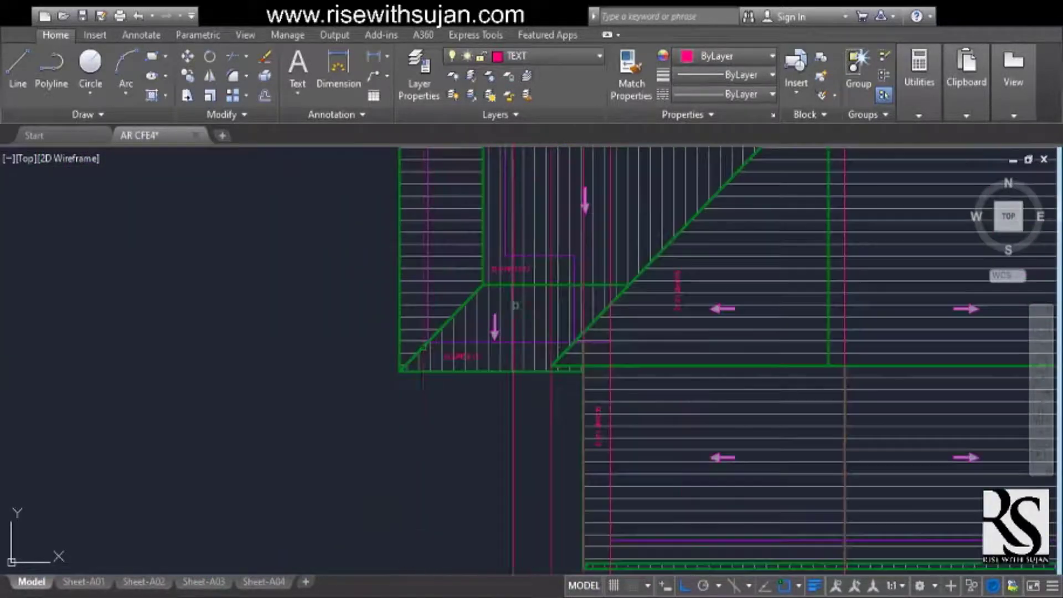
scroll(514, 305, "up", 2)
scroll(487, 273, "down", 2)
scroll(421, 354, "up", 2)
scroll(386, 372, "down", 4)
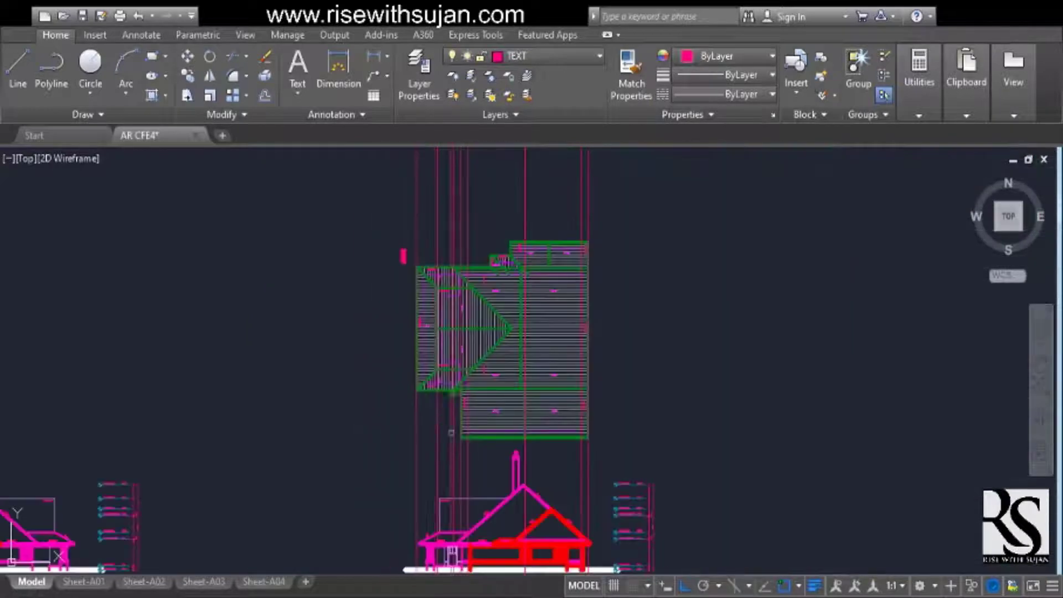
Move the roof plan and its construction lines horizontally until its outer edge lines up with the red eave end of the left elevation
middle_click_drag(493, 457, 489, 343)
scroll(450, 435, "up", 2)
scroll(768, 460, "up", 1)
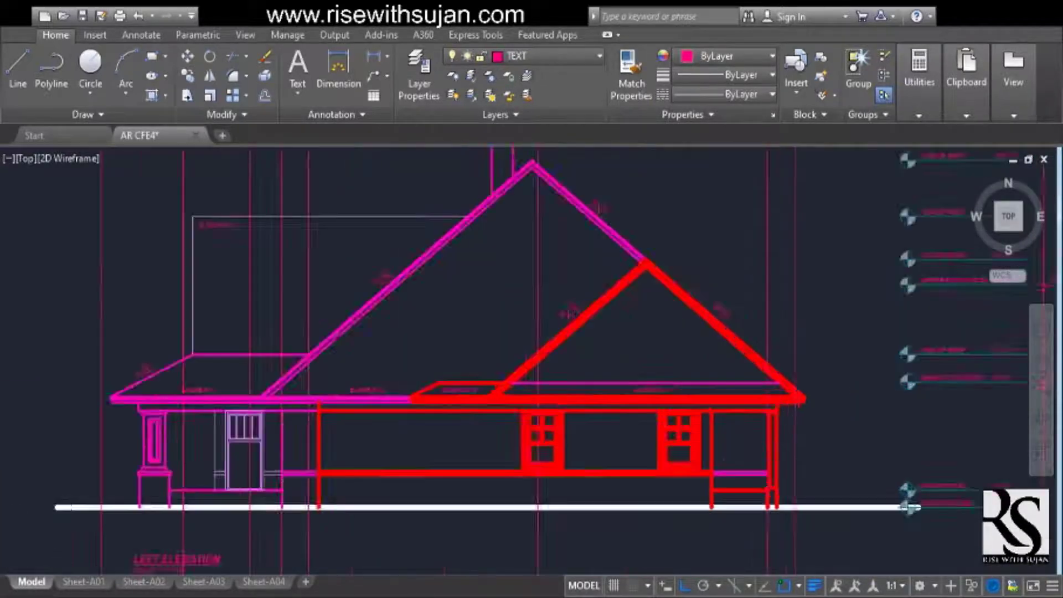
middle_click_drag(677, 437, 560, 421)
scroll(571, 436, "down", 3)
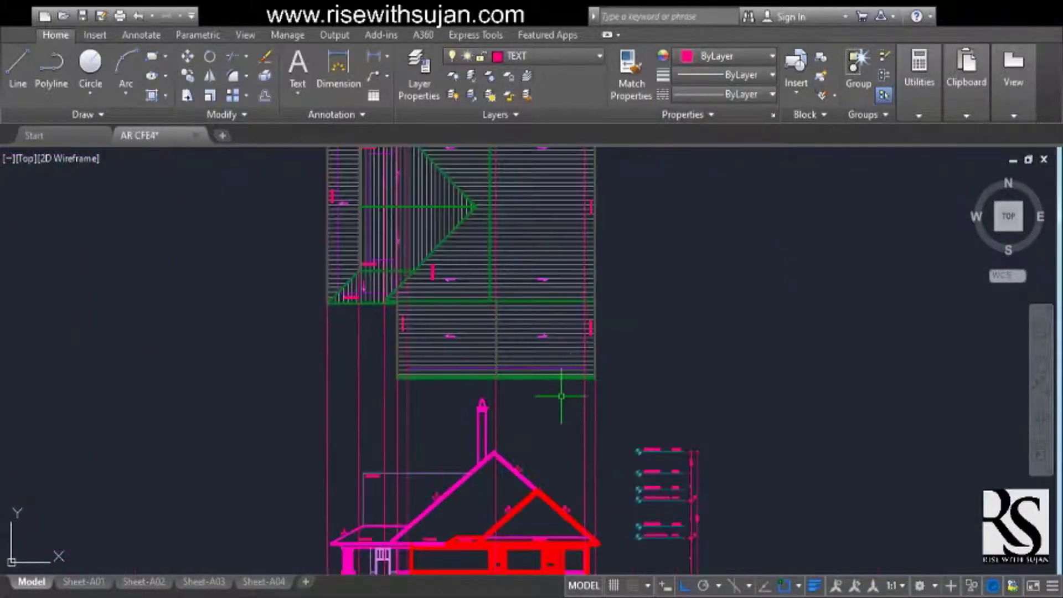
left_click(567, 219)
scroll(553, 232, "down", 2)
scroll(431, 366, "up", 5)
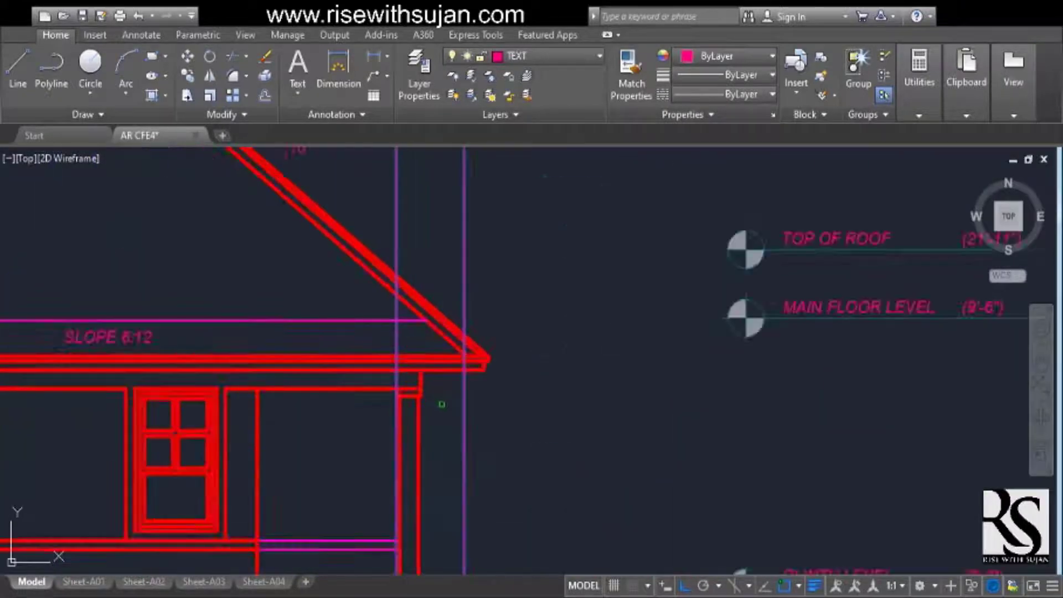
scroll(445, 412, "down", 5)
scroll(445, 413, "up", 6)
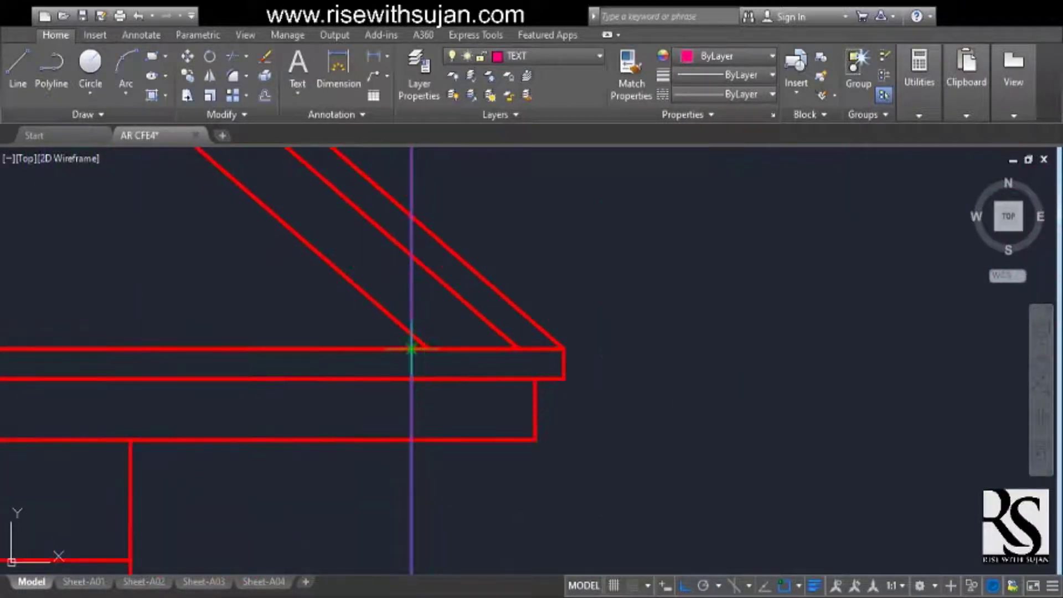
scroll(609, 387, "down", 6)
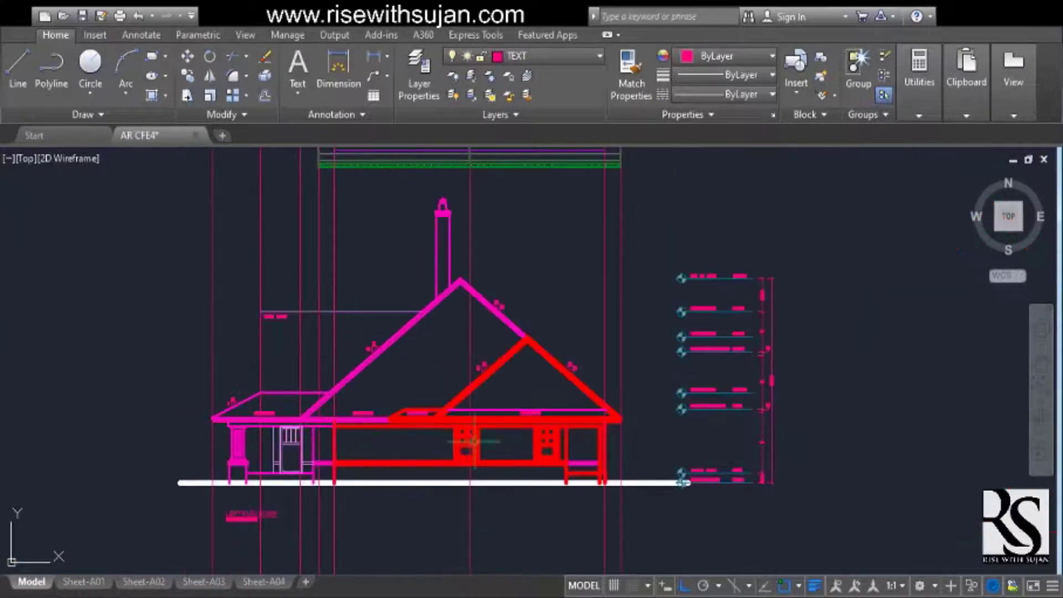
Trim the magenta main gable's right slope at the ridge construction line and extend the red right slope lines up to that line
middle_click_drag(576, 433, 522, 505)
middle_click_drag(464, 307, 490, 393)
middle_click_drag(462, 476, 469, 444)
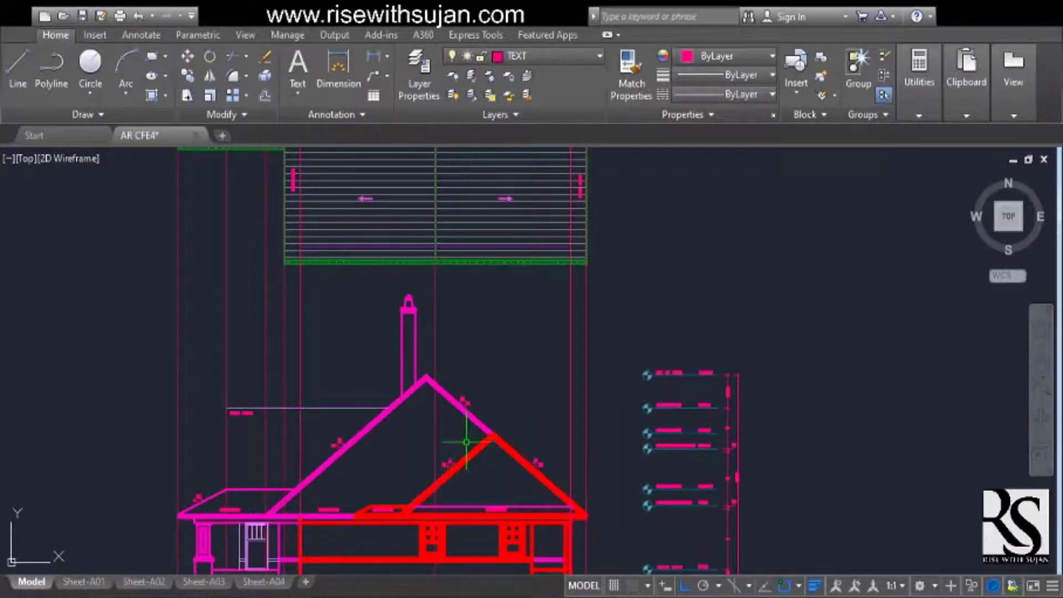
scroll(506, 434, "up", 6)
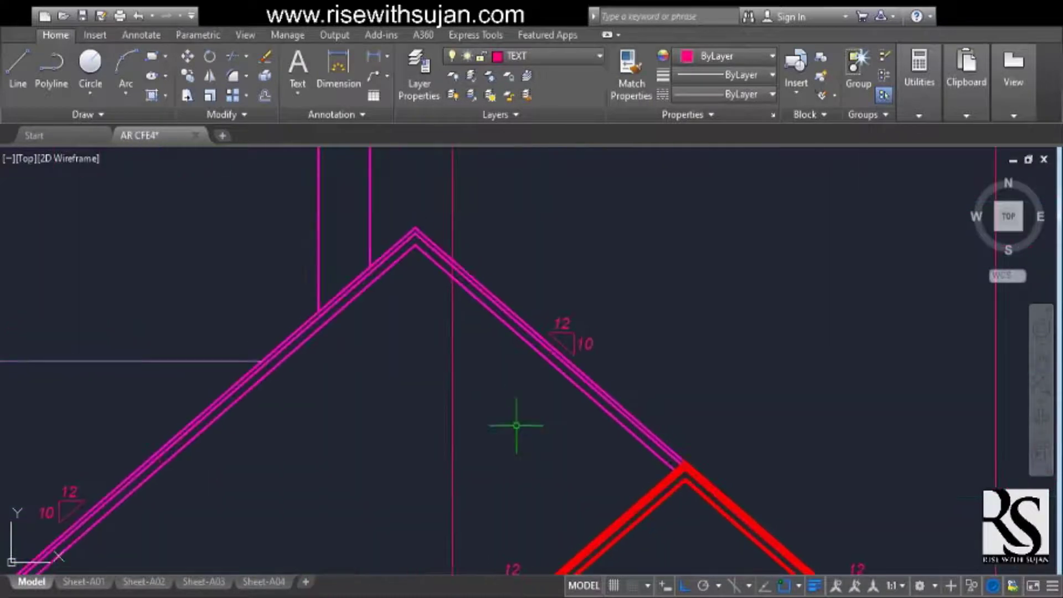
scroll(553, 432, "down", 2)
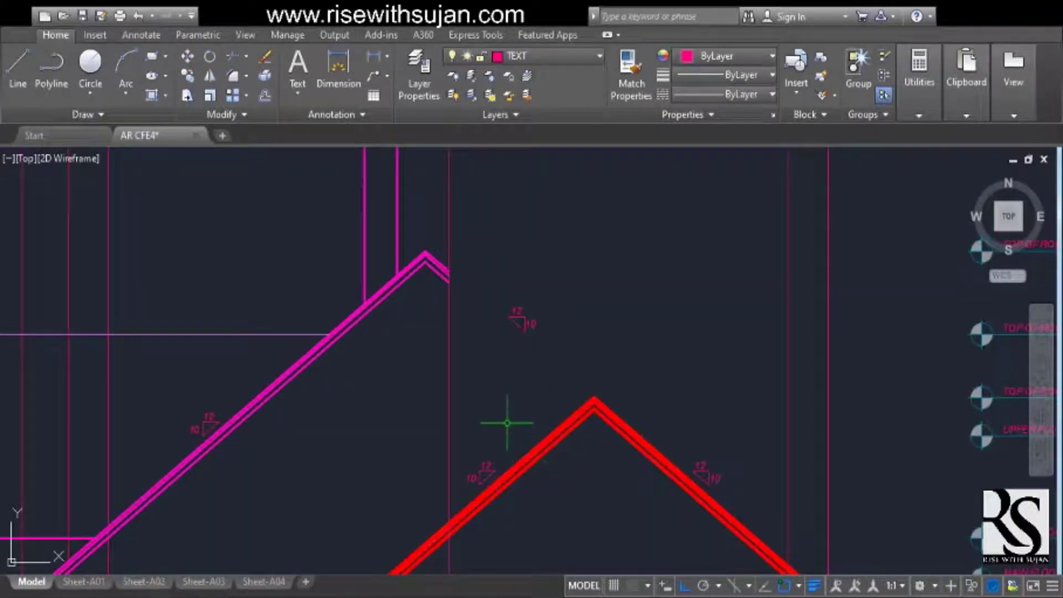
scroll(446, 315, "up", 3)
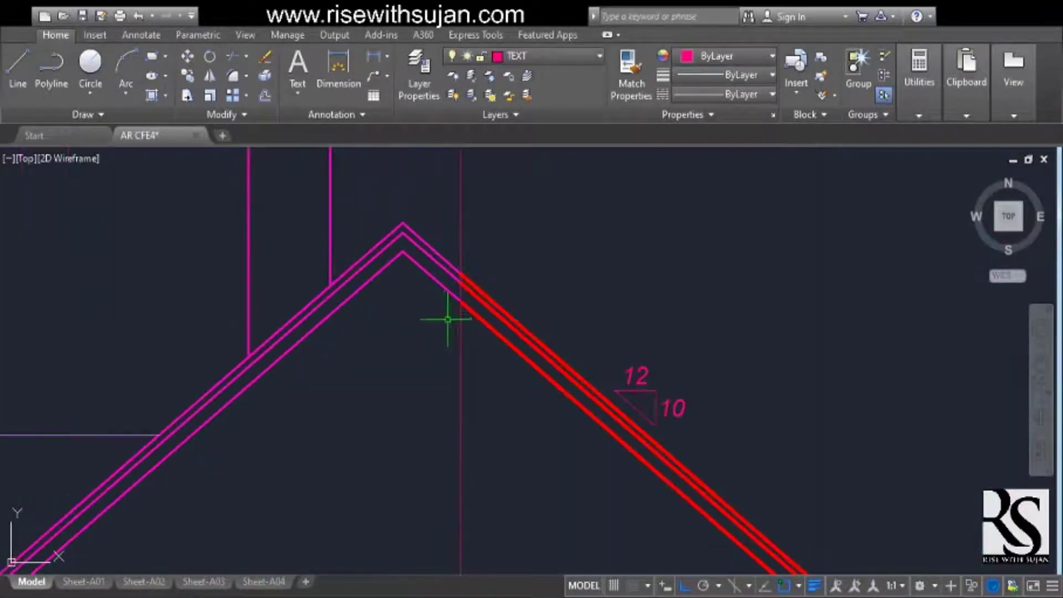
Delete the smaller red gable's left slope lines together with their 12:10 slope symbol
scroll(482, 396, "down", 5)
scroll(483, 436, "up", 3)
scroll(483, 436, "up", 2)
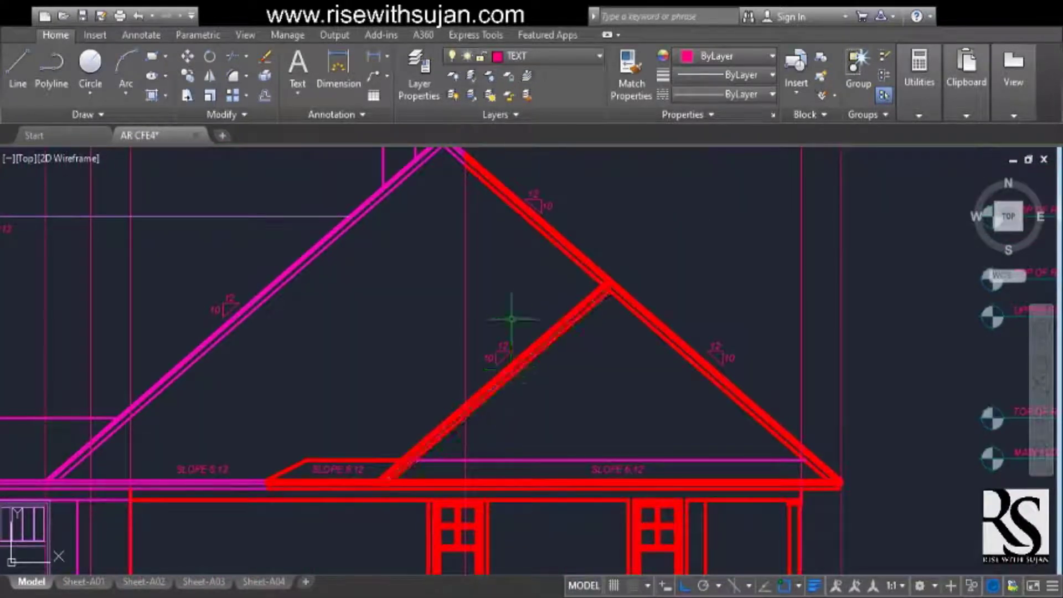
scroll(509, 394, "down", 2)
scroll(479, 408, "up", 1)
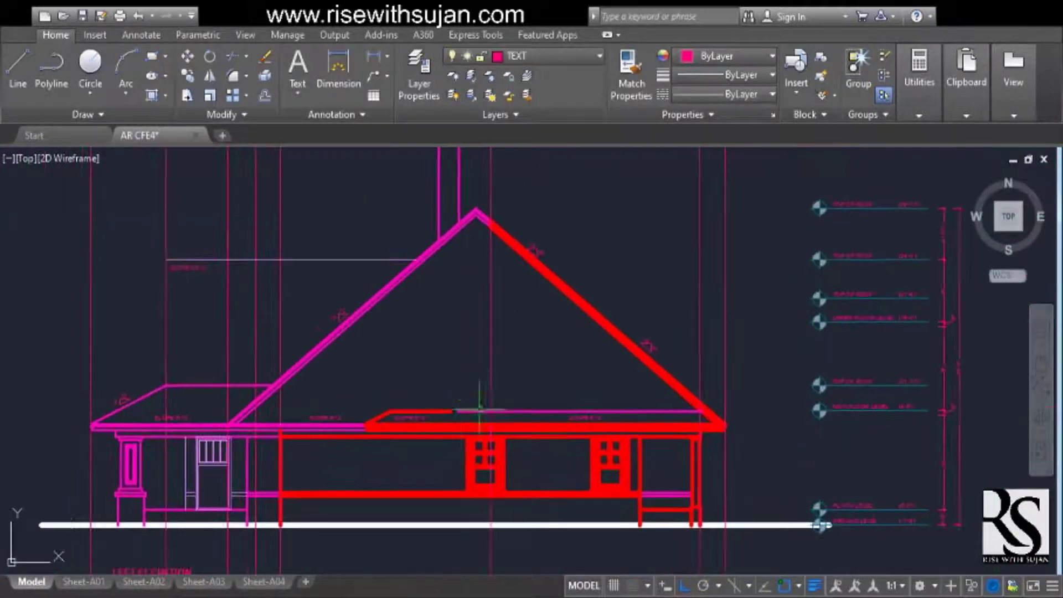
scroll(404, 428, "up", 2)
scroll(410, 421, "down", 5)
scroll(437, 310, "up", 1)
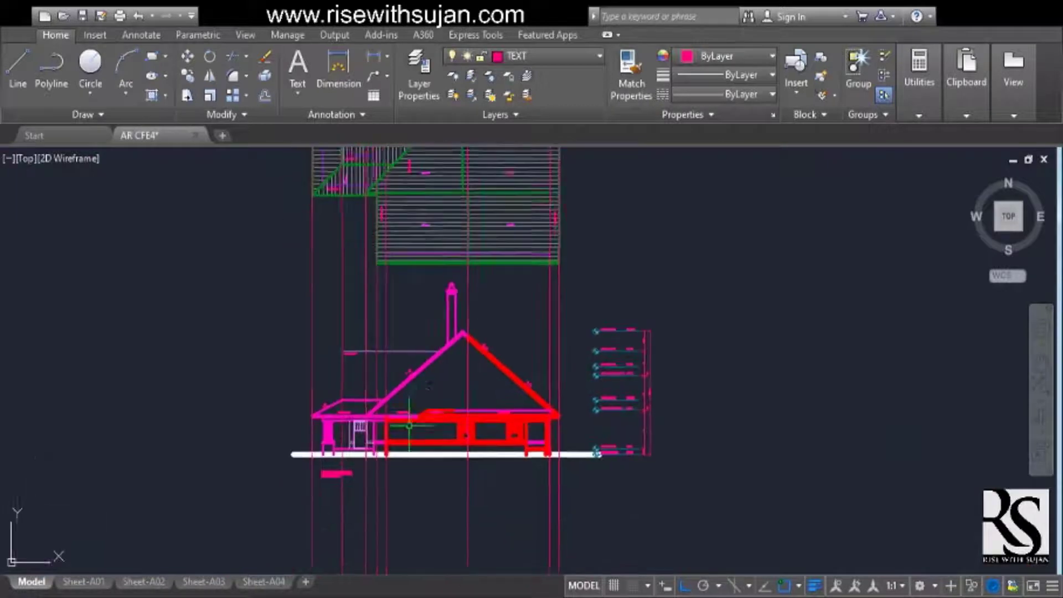
Mirror the red right slope lines and eave end about the ridge construction line to form the gable's left side
scroll(442, 295, "up", 5)
left_click(442, 295)
scroll(503, 327, "down", 2)
middle_click_drag(491, 345, 361, 446)
middle_click_drag(507, 437, 482, 447)
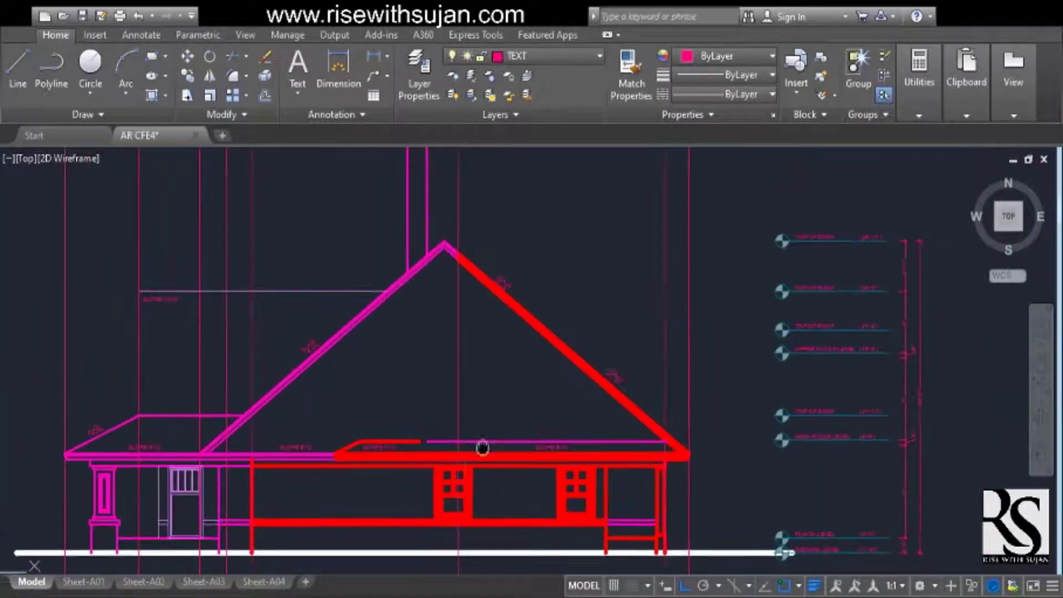
scroll(665, 443, "up", 5)
scroll(728, 360, "down", 3)
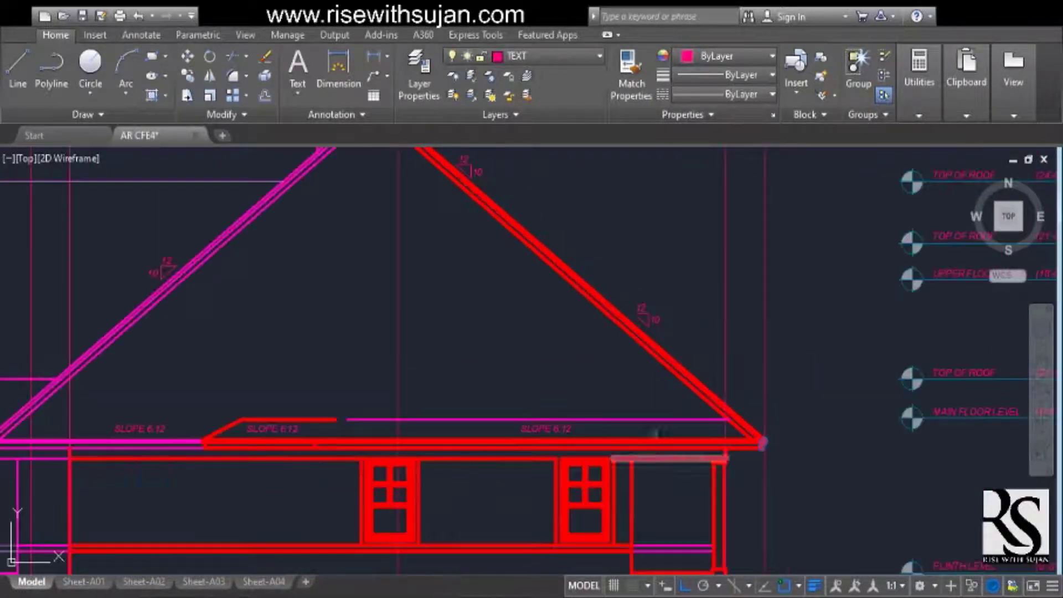
scroll(600, 406, "up", 1)
scroll(416, 412, "up", 4)
scroll(388, 421, "up", 3)
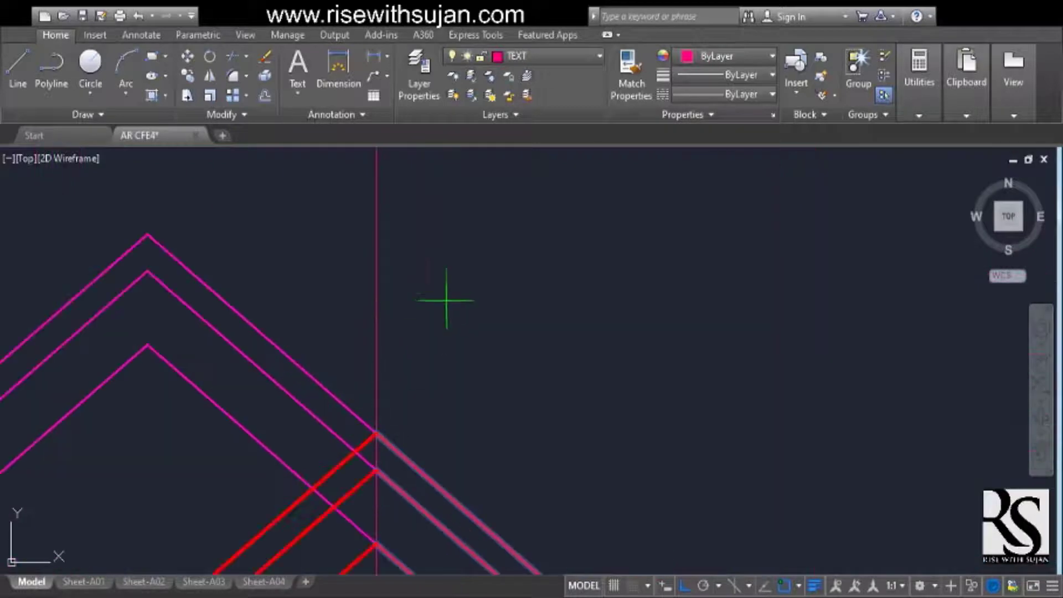
Trim the middle magenta slope line against the mirrored red gable slope and undo the unwanted trim of the red line
scroll(440, 354, "down", 1)
scroll(448, 371, "up", 5)
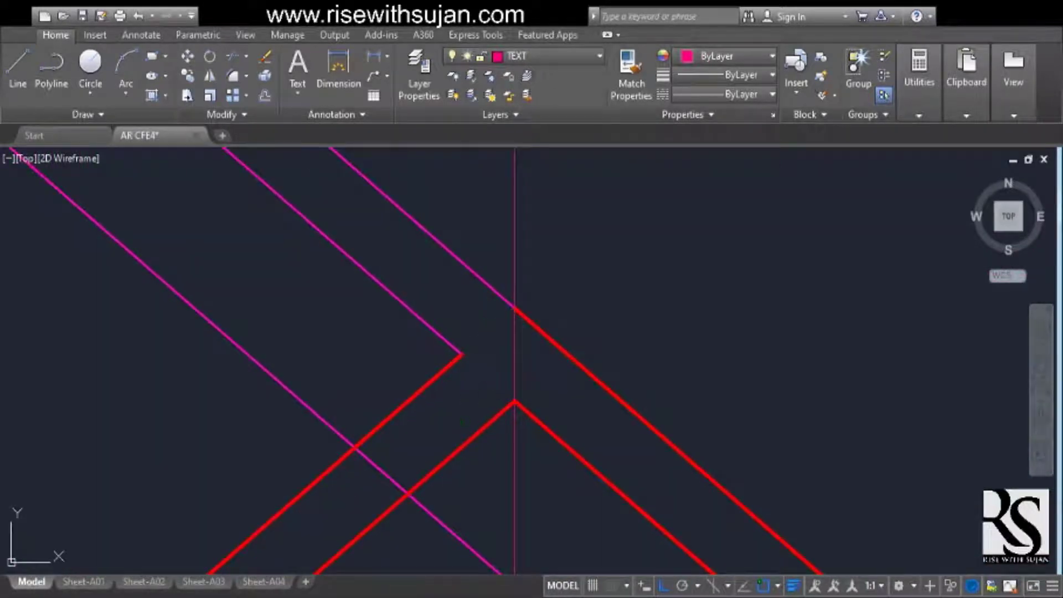
key("ctrl+z")
key("ctrl+z")
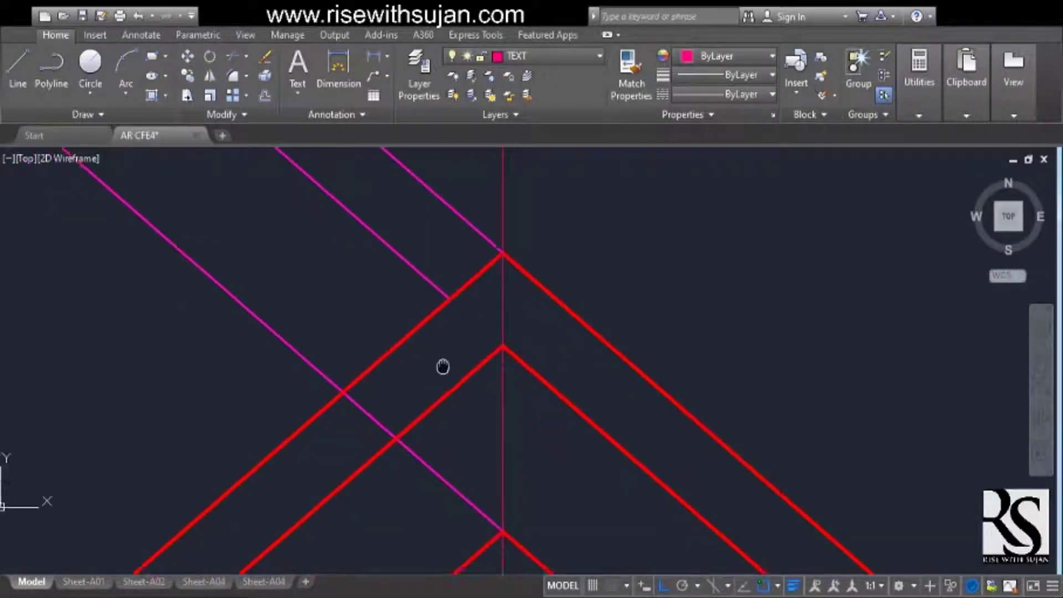
Delete the ridge construction line and trim the remaining magenta slope line inside the red gable
scroll(441, 365, "down", 2)
key("ctrl+z")
key("ctrl+z")
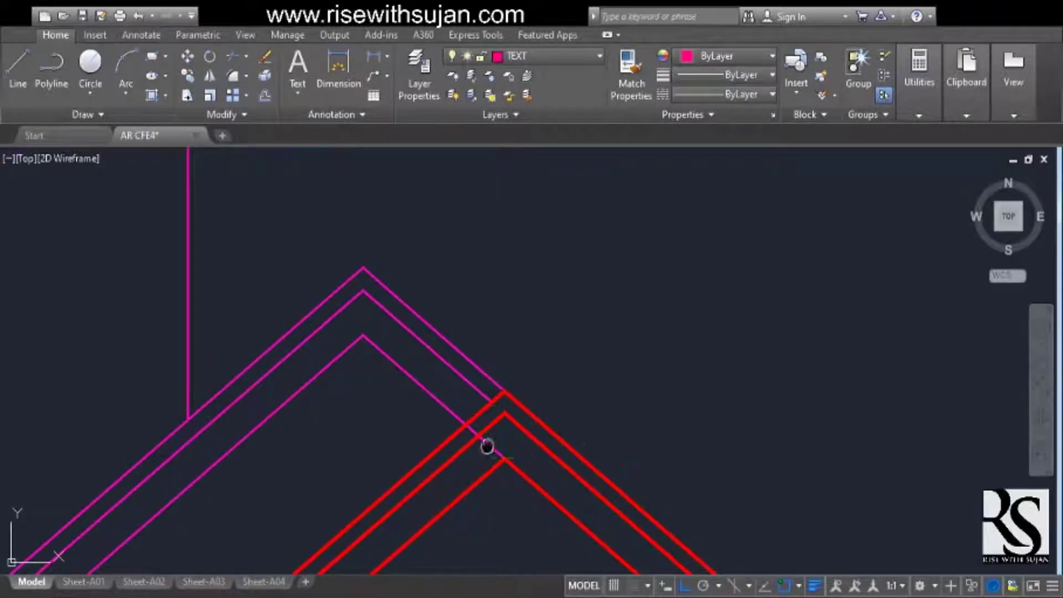
scroll(490, 417, "up", 3)
scroll(477, 356, "down", 5)
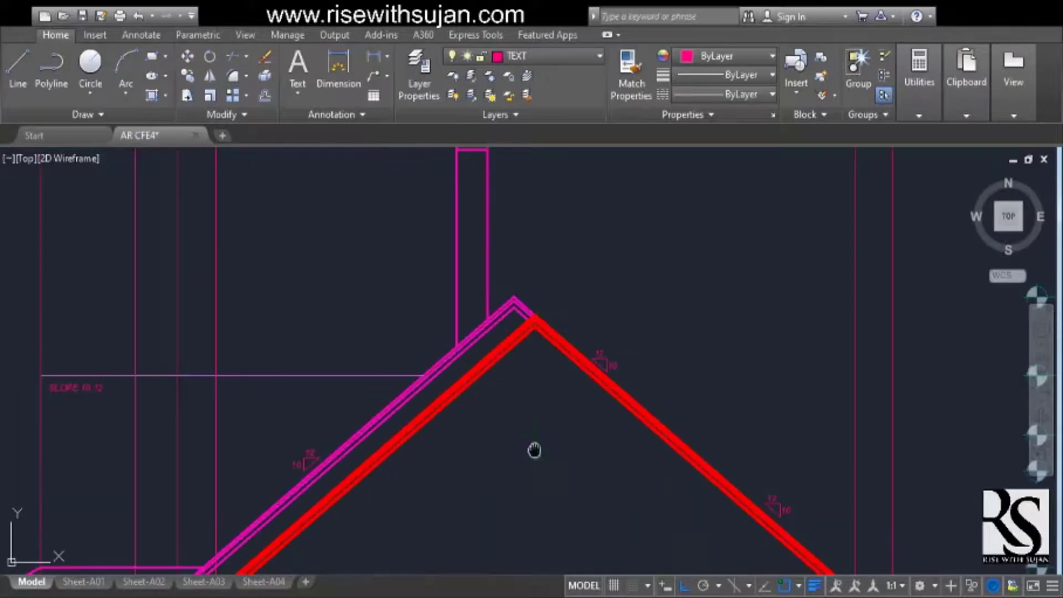
Trim the magenta eave lines running between the mirrored gable's left eave end and the small red hip roof
scroll(315, 403, "up", 5)
middle_click_drag(345, 415, 417, 417)
scroll(326, 356, "up", 2)
left_click(323, 322)
left_click(296, 338)
scroll(342, 357, "down", 2)
key("t")
key("r")
key("space")
left_click(490, 358)
left_click(527, 396)
key("Escape")
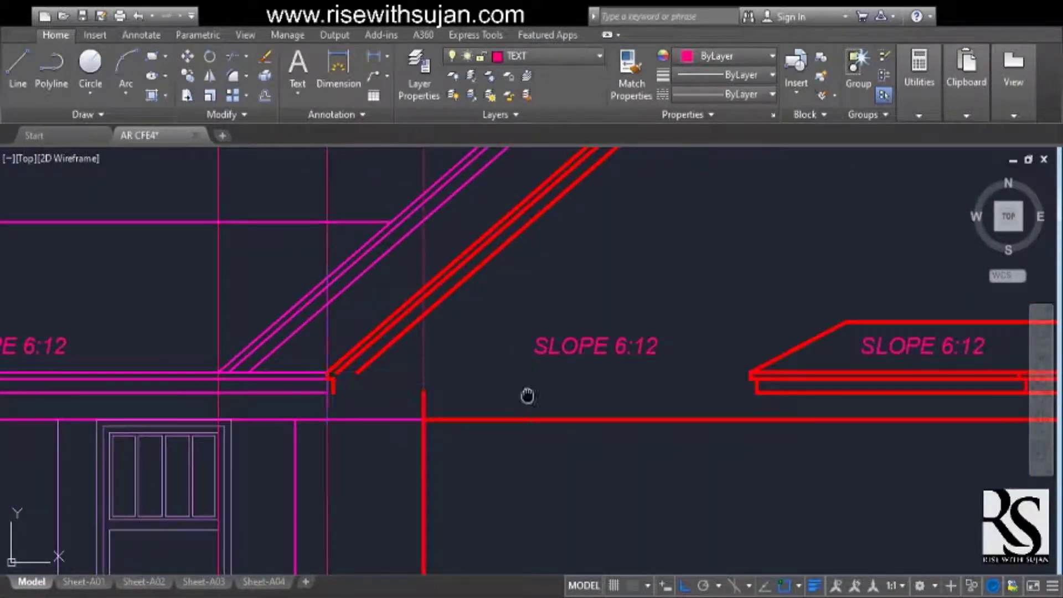
Delete the small red hip roof's sloping edge, its eave end pieces and its short eave lines
middle_click_drag(526, 397, 391, 402)
scroll(418, 421, "down", 2)
scroll(571, 416, "down", 3)
scroll(487, 407, "up", 3)
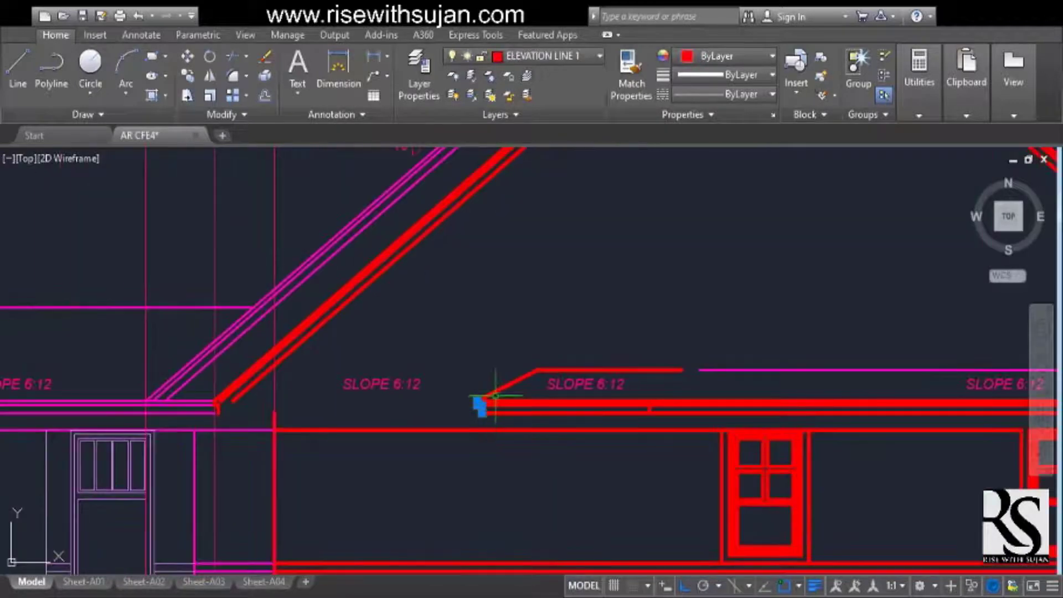
scroll(480, 404, "down", 2)
scroll(492, 394, "up", 4)
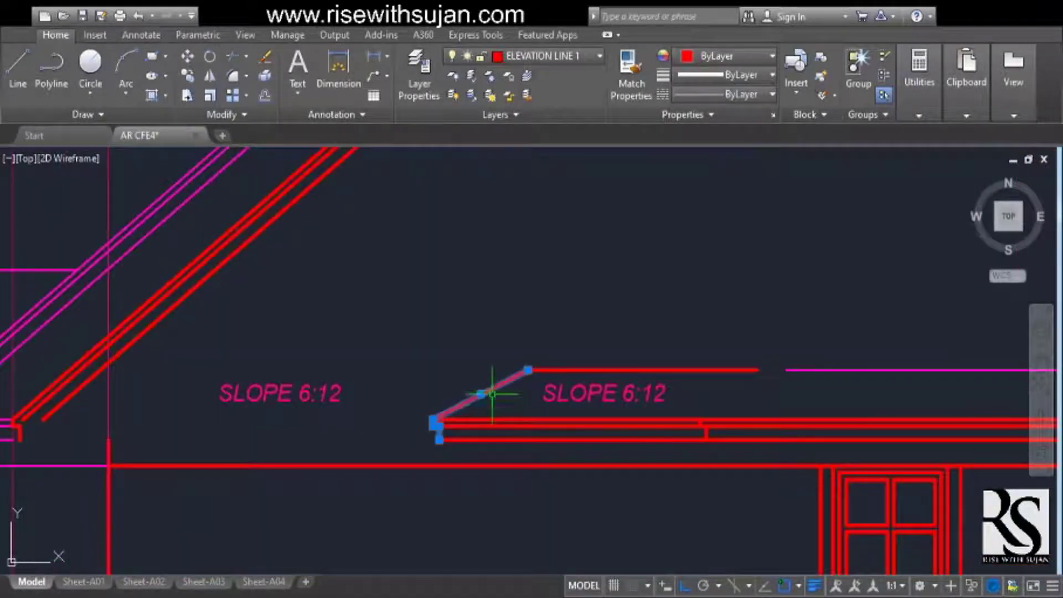
left_click(492, 406)
left_click(462, 448)
key("Delete")
Delete the short vertical end pieces at the left end of the remaining red eave lines
middle_click_drag(485, 439, 497, 426)
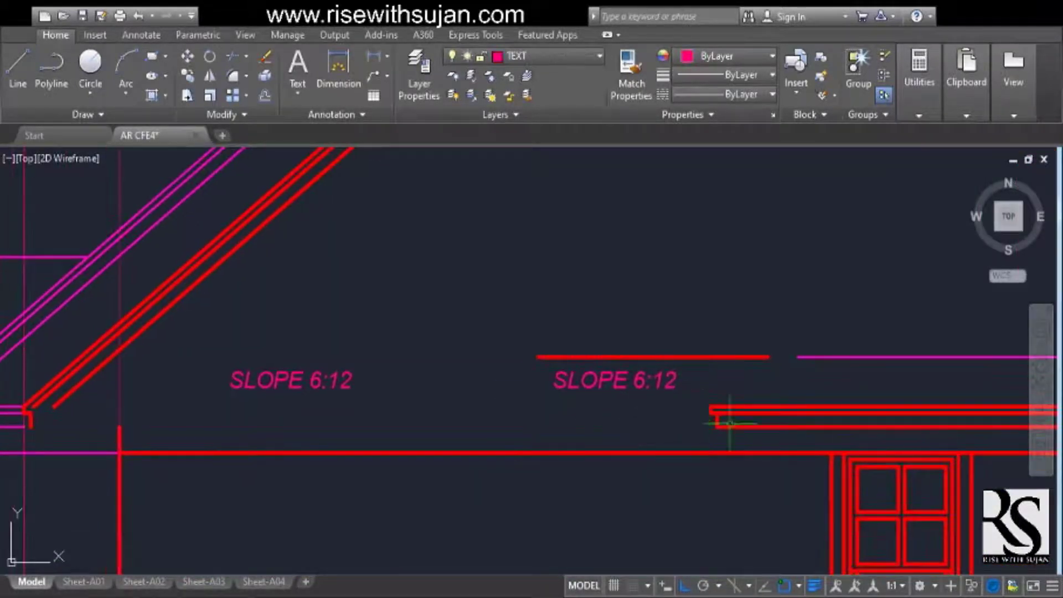
left_click(738, 461)
key("Delete")
middle_click_drag(673, 463, 670, 464)
scroll(685, 468, "up", 1)
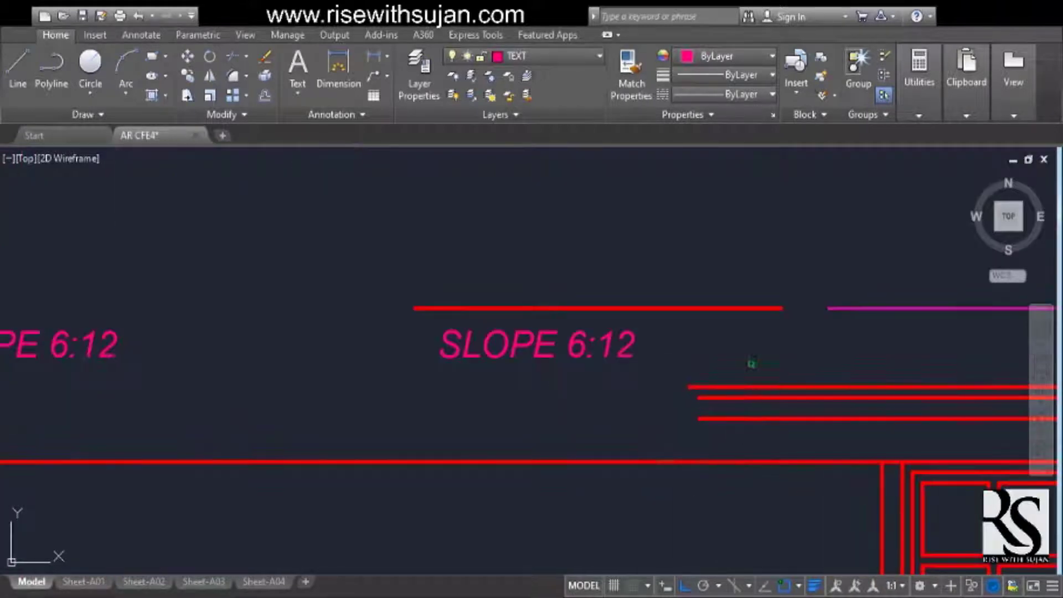
Extend the three red eave lines left to the mirrored gable's eave end
scroll(693, 434, "down", 3)
scroll(421, 438, "up", 4)
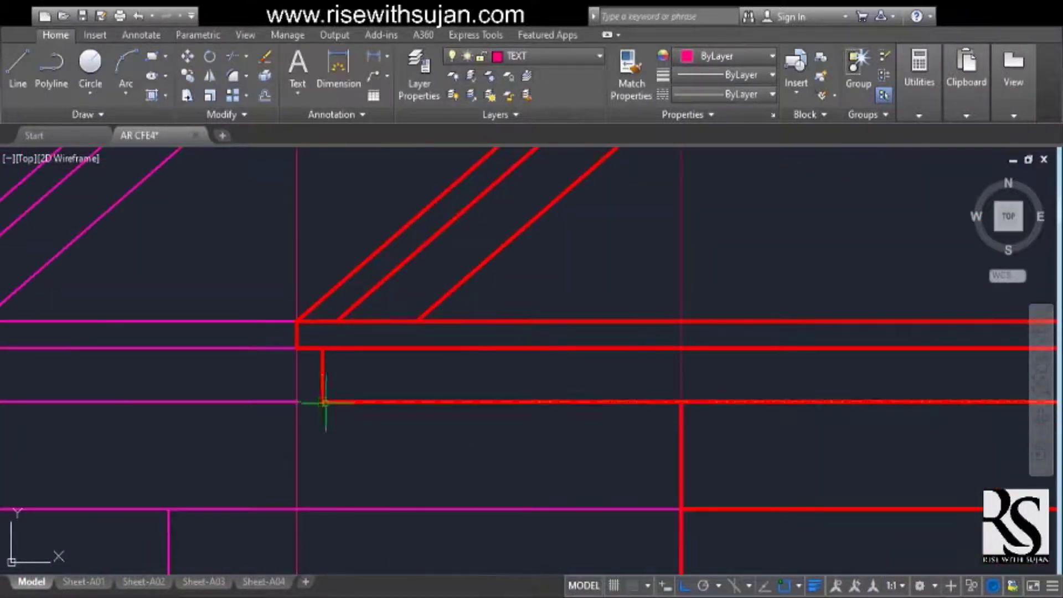
scroll(360, 420, "down", 3)
scroll(681, 376, "down", 1)
scroll(712, 391, "up", 1)
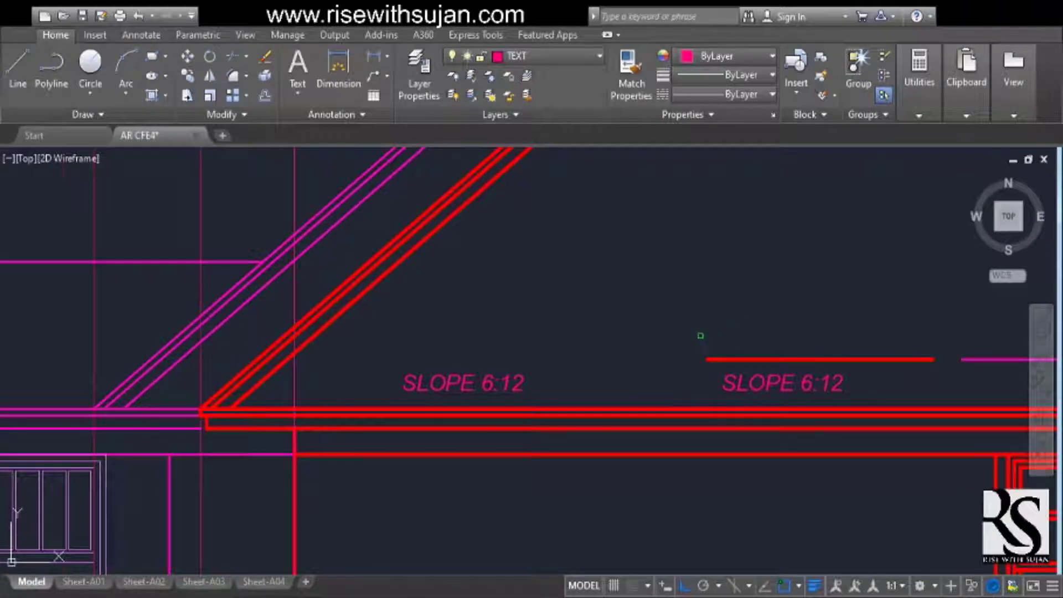
Delete the leftover short red ridge line and the two SLOPE 6:12 labels in the left half of the gable
middle_click_drag(700, 335, 564, 342)
key("Escape")
scroll(662, 404, "down", 4)
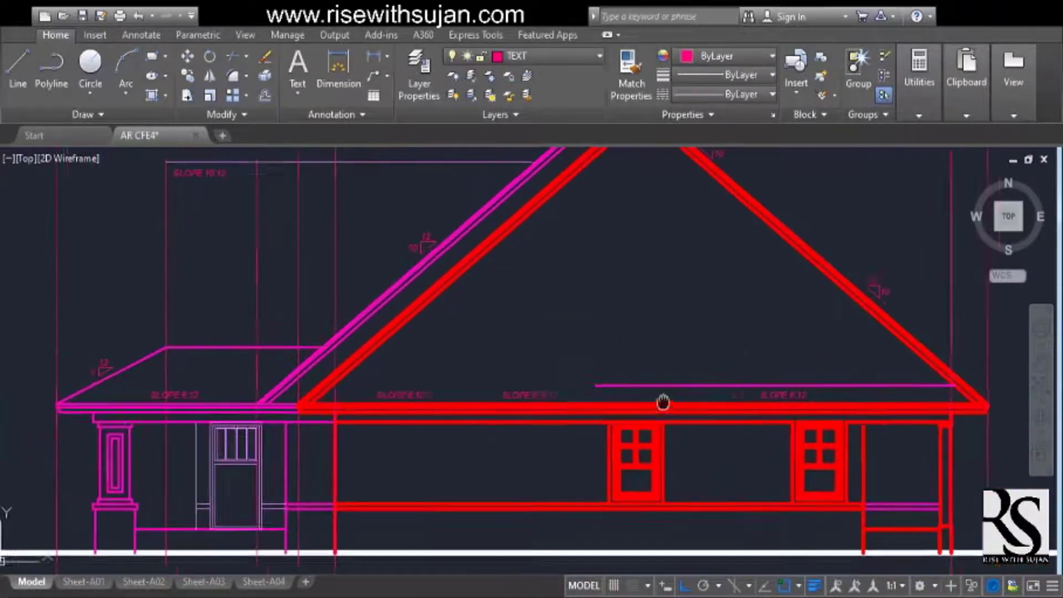
scroll(310, 365, "up", 3)
scroll(360, 425, "down", 4)
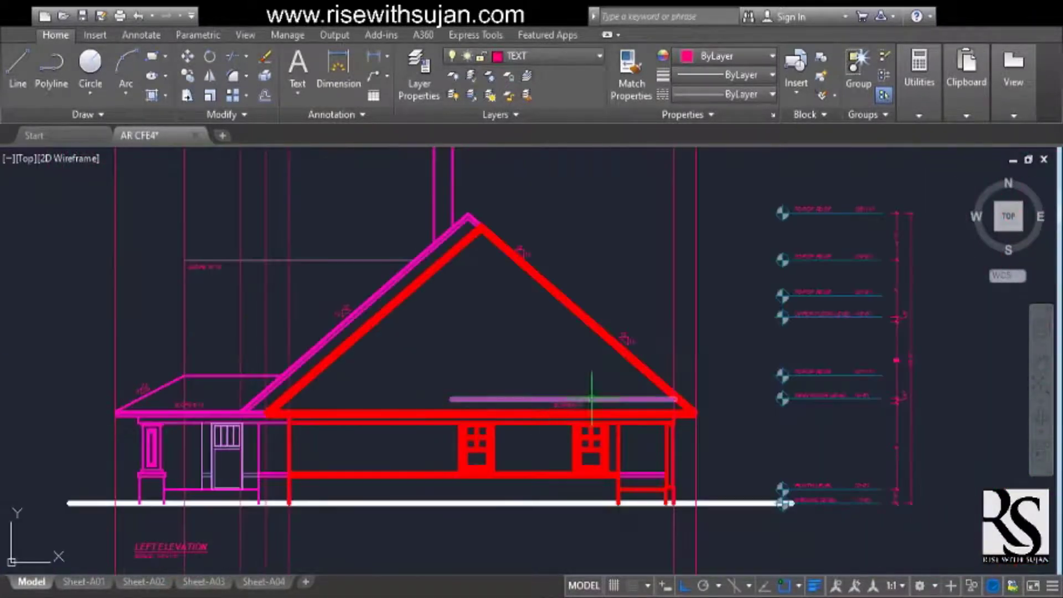
Compare the roof plan's lower right corner with the magenta roof line and right eave of the left elevation along the construction lines
middle_click_drag(626, 327, 562, 559)
scroll(609, 211, "up", 4)
scroll(586, 388, "up", 2)
middle_click_drag(617, 408, 593, 376)
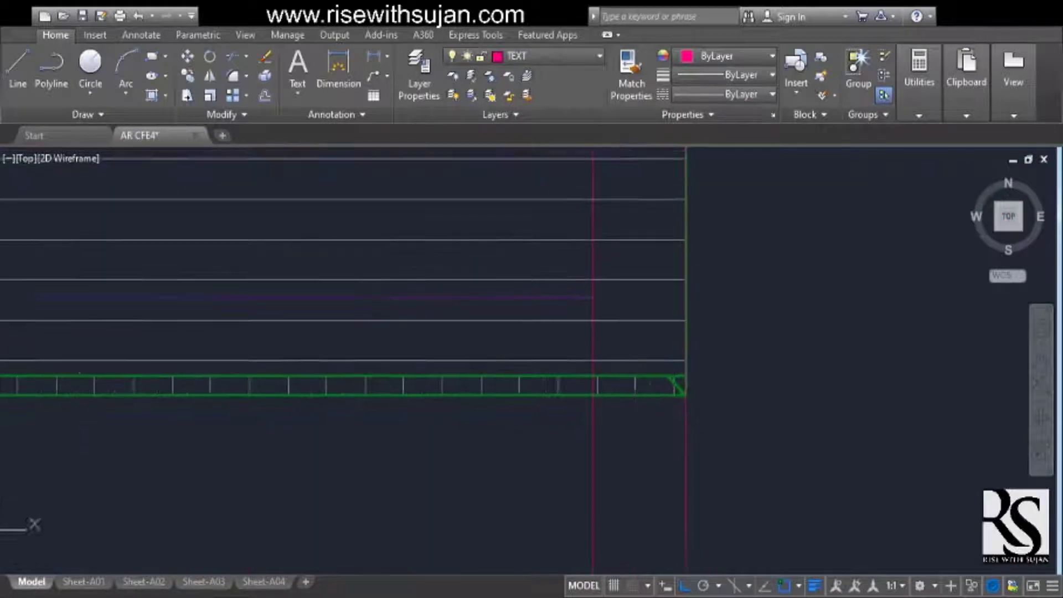
scroll(649, 418, "down", 2)
middle_click_drag(643, 458, 626, 160)
middle_click_drag(626, 548, 626, 261)
scroll(613, 359, "up", 4)
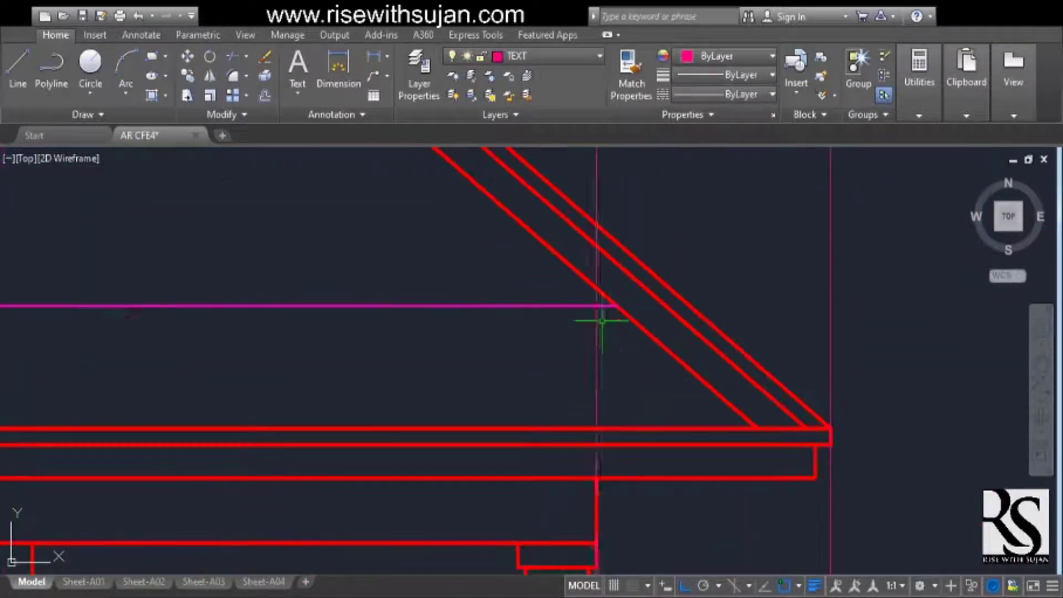
scroll(700, 379, "down", 3)
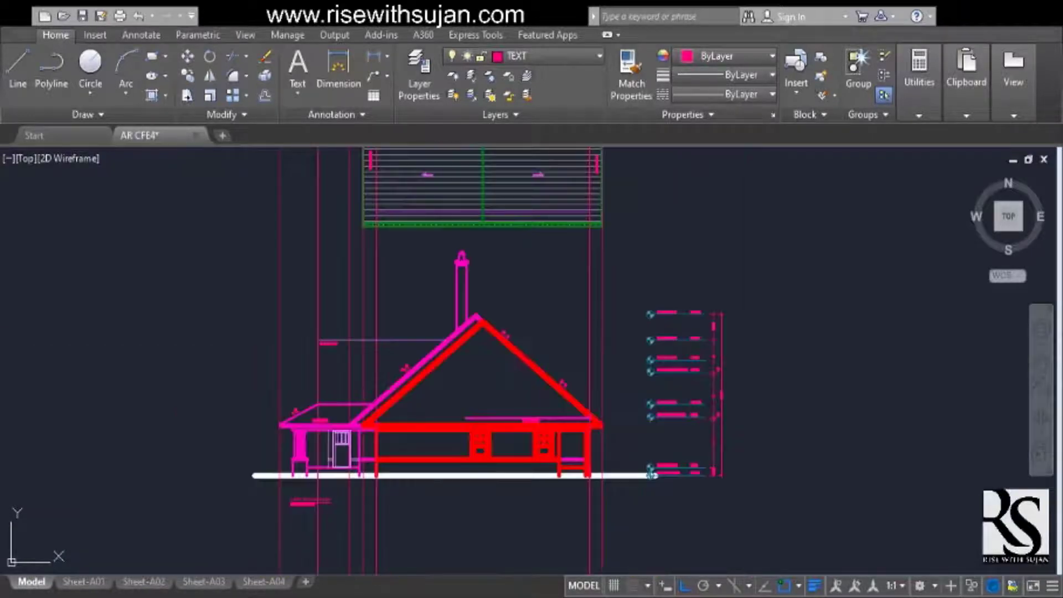
Extend the magenta horizontal roof line above the eave left to the inner edge of the red gable's left rake
middle_click_drag(534, 441, 553, 394)
scroll(421, 369, "up", 4)
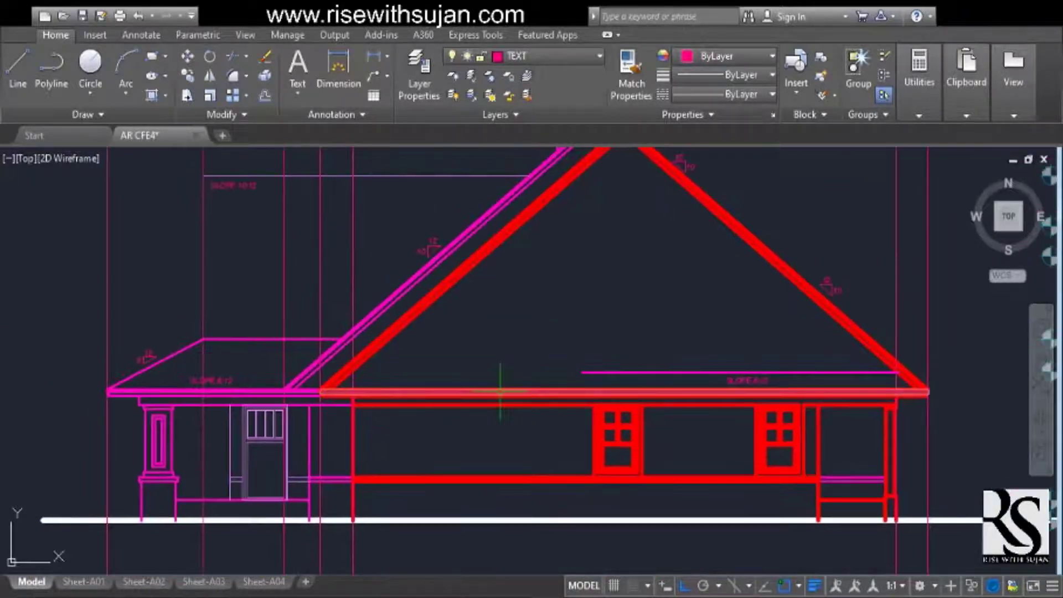
scroll(560, 378, "up", 1)
type("ex")
key("space")
key("space")
scroll(353, 370, "down", 12)
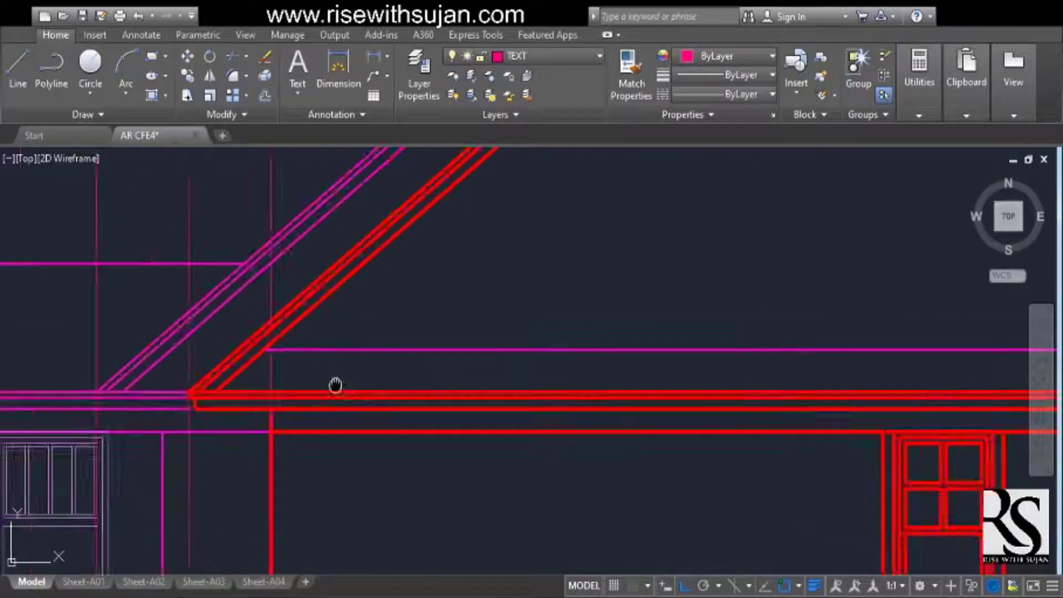
Try to place the neighbouring elevation's sloping red hip line at the right eave corner of the left elevation's gable
scroll(336, 400, "up", 12)
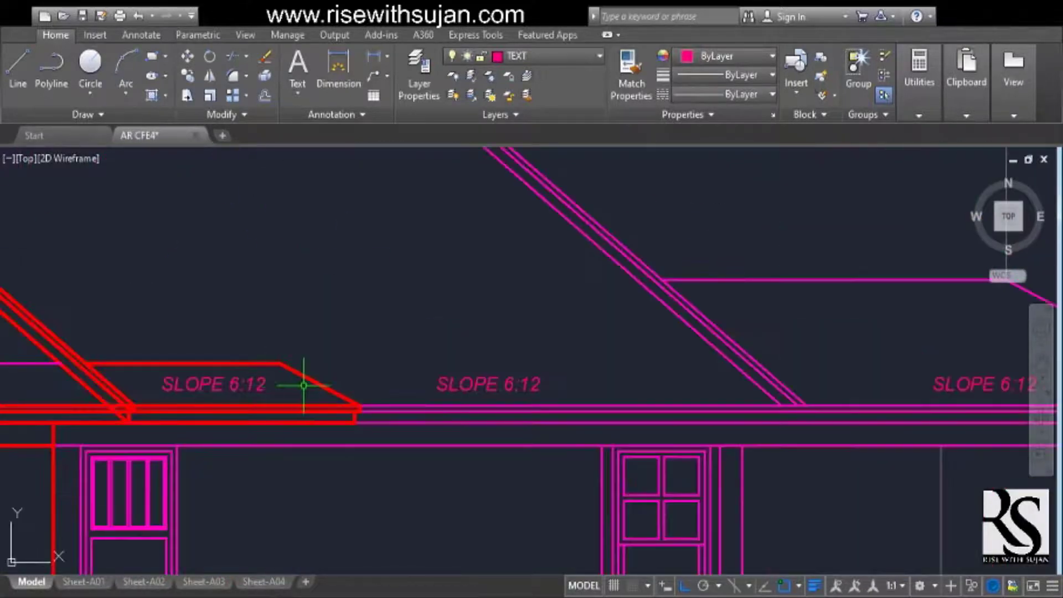
scroll(303, 385, "up", 3)
scroll(347, 443, "down", 10)
scroll(650, 460, "up", 12)
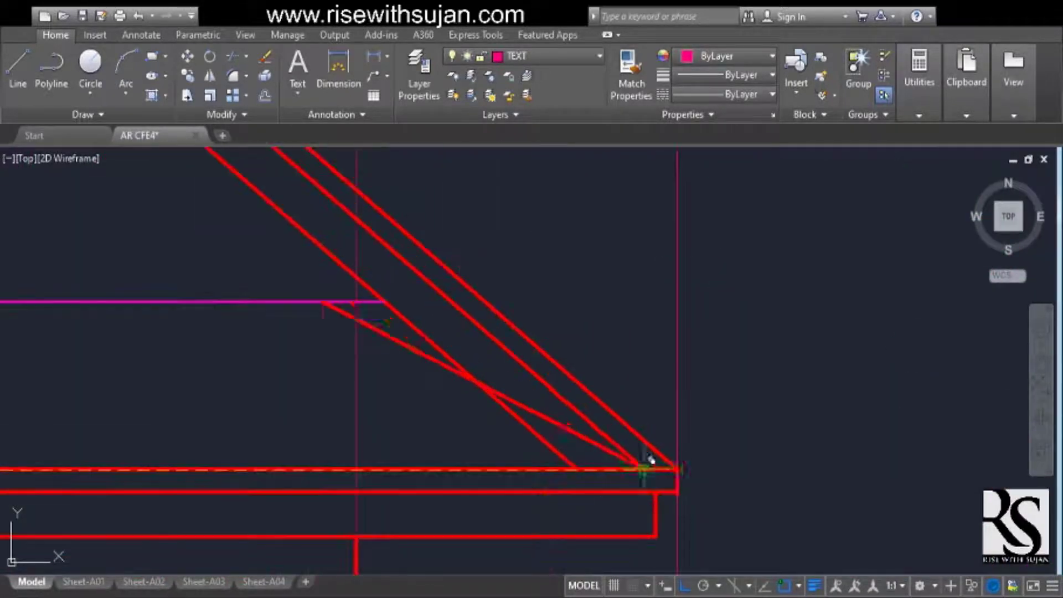
scroll(506, 437, "down", 8)
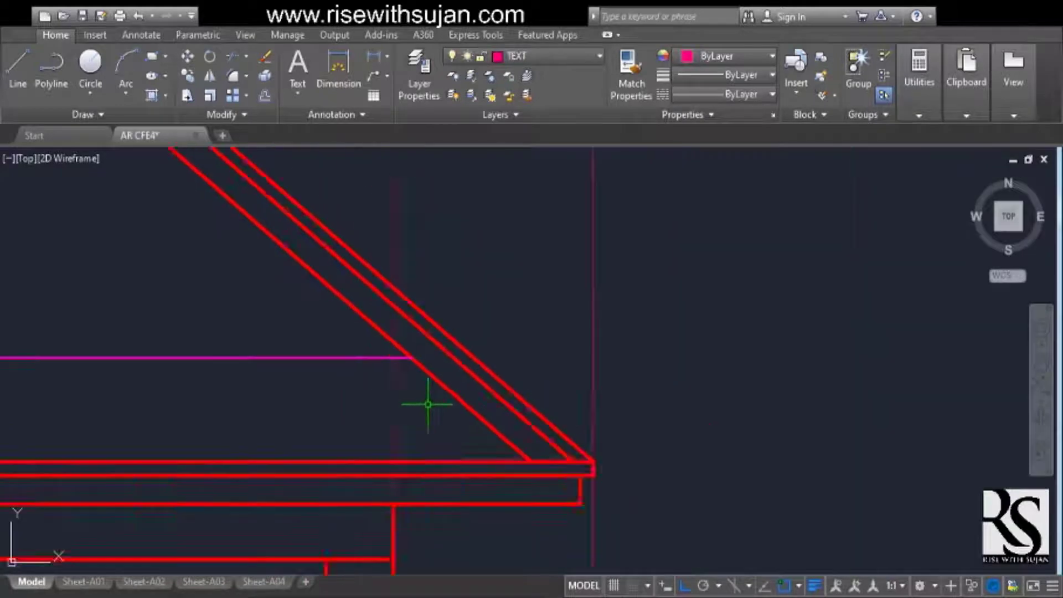
scroll(381, 388, "up", 8)
Delete the four vertical construction lines running from the roof plan to the red gable's eaves and walls
scroll(459, 434, "down", 6)
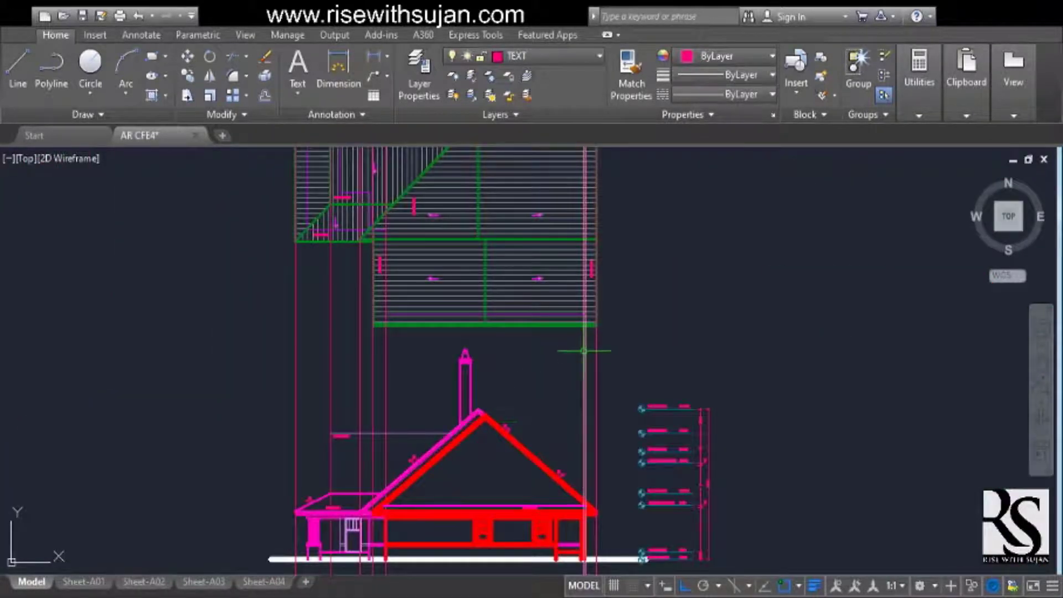
scroll(376, 499, "up", 4)
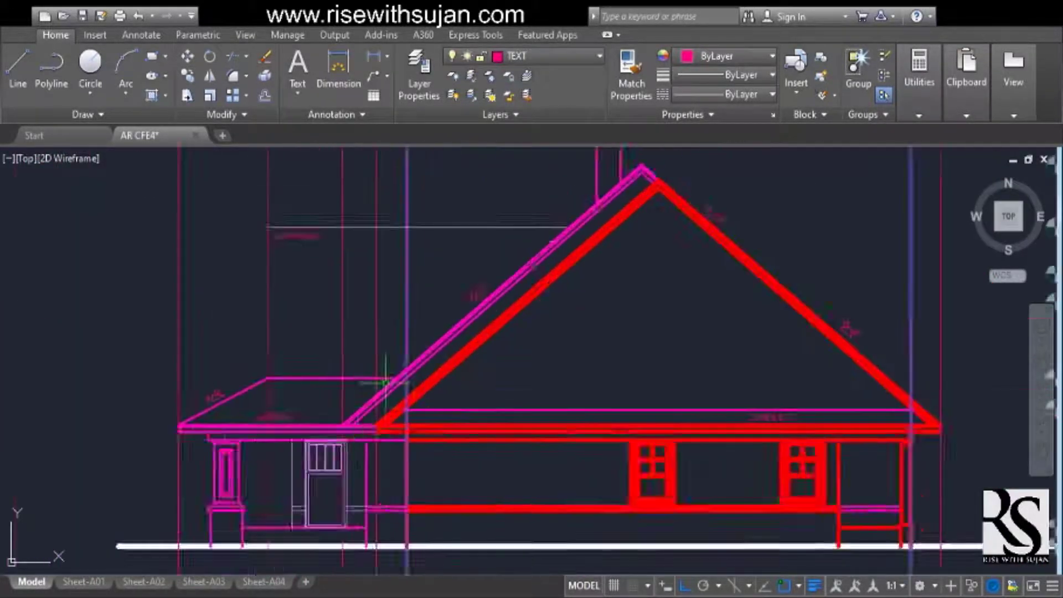
scroll(394, 367, "down", 4)
key("Escape")
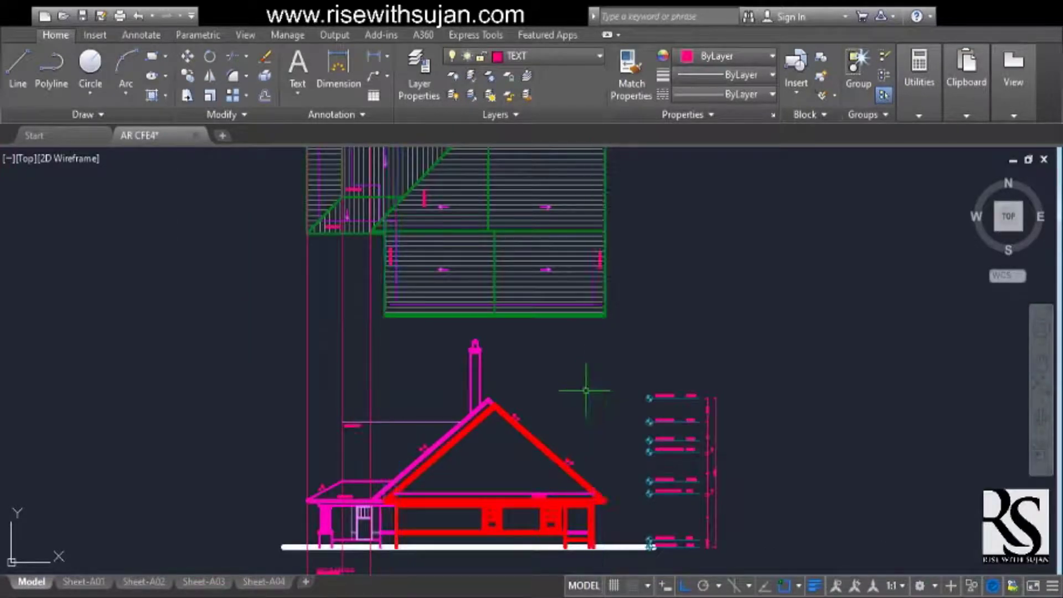
Compare the left elevation's roof outline with the roof plan above it and the neighbouring elevation
scroll(581, 380, "up", 3)
scroll(517, 379, "down", 5)
middle_click_drag(493, 404, 598, 373)
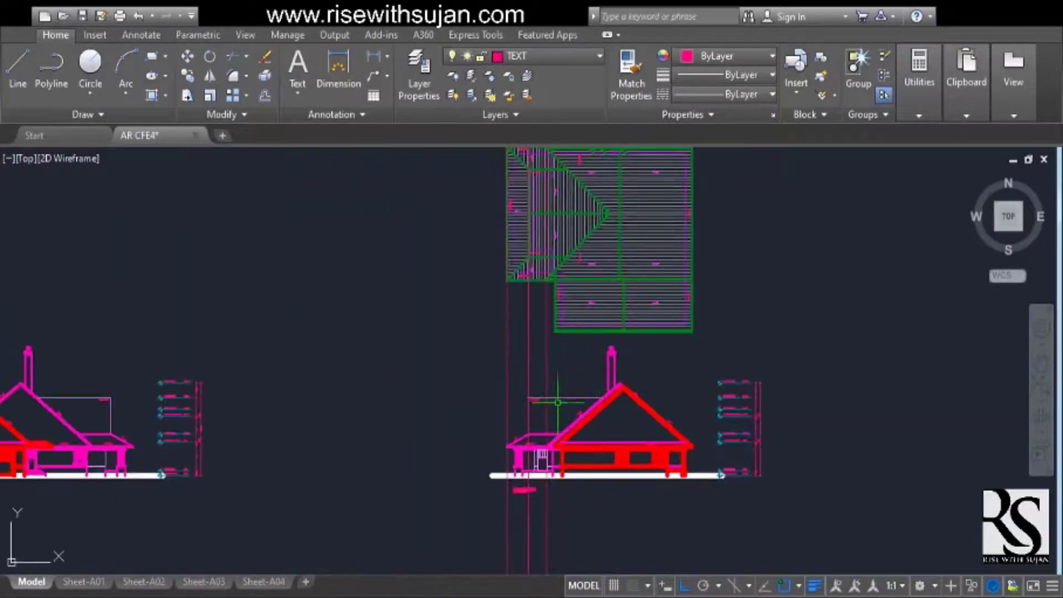
scroll(546, 470, "up", 6)
scroll(537, 455, "down", 3)
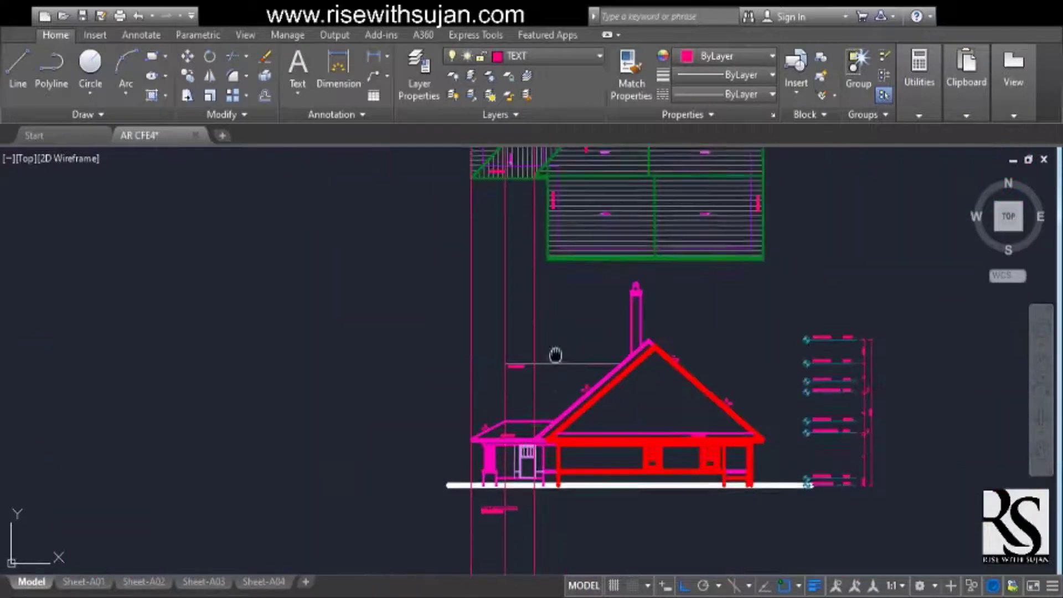
middle_click_drag(555, 354, 515, 484)
scroll(487, 338, "up", 2)
scroll(481, 294, "down", 2)
middle_click_drag(431, 490, 429, 360)
scroll(432, 409, "up", 4)
scroll(414, 372, "down", 4)
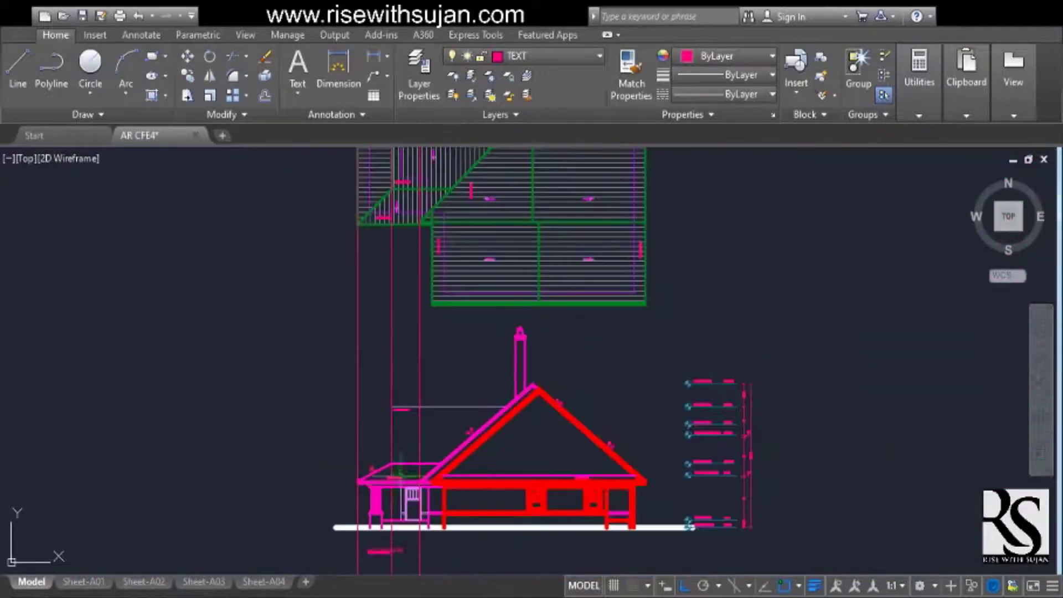
Move the SLOPE 6:12 label to the middle of the long low roof strip under the red gable
middle_click_drag(485, 393, 404, 332)
scroll(465, 410, "up", 5)
scroll(653, 415, "up", 2)
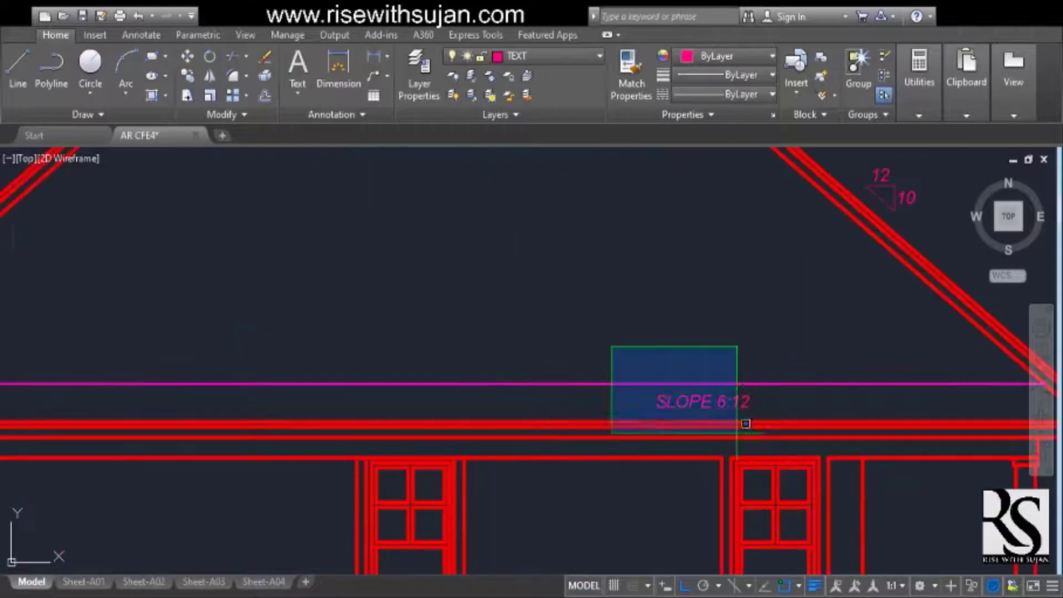
scroll(666, 344, "down", 5)
middle_click_drag(224, 418, 309, 408)
scroll(322, 390, "down", 1)
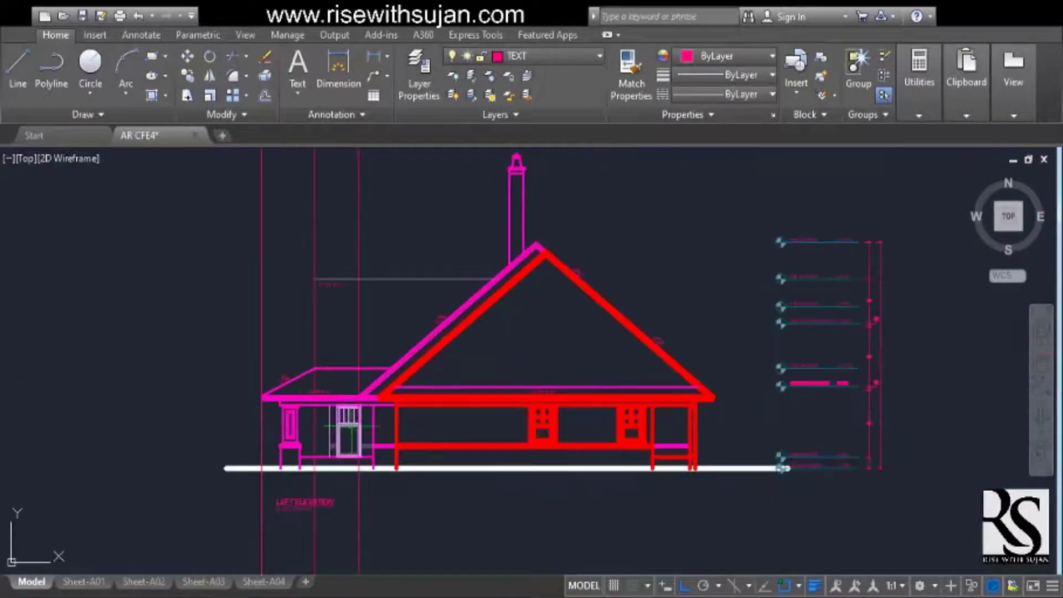
Delete the three remaining vertical construction lines through the porch side of the left elevation
middle_click_drag(403, 460, 436, 434)
scroll(790, 441, "up", 3)
scroll(699, 441, "down", 7)
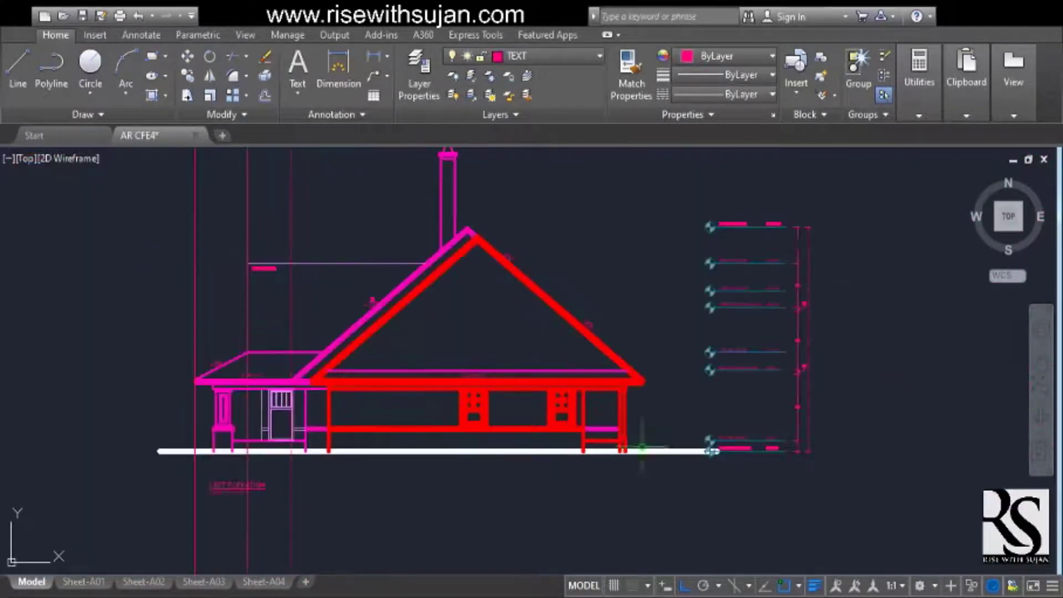
left_click(361, 321)
key("Delete")
scroll(383, 333, "down", 2)
middle_click_drag(383, 333, 383, 403)
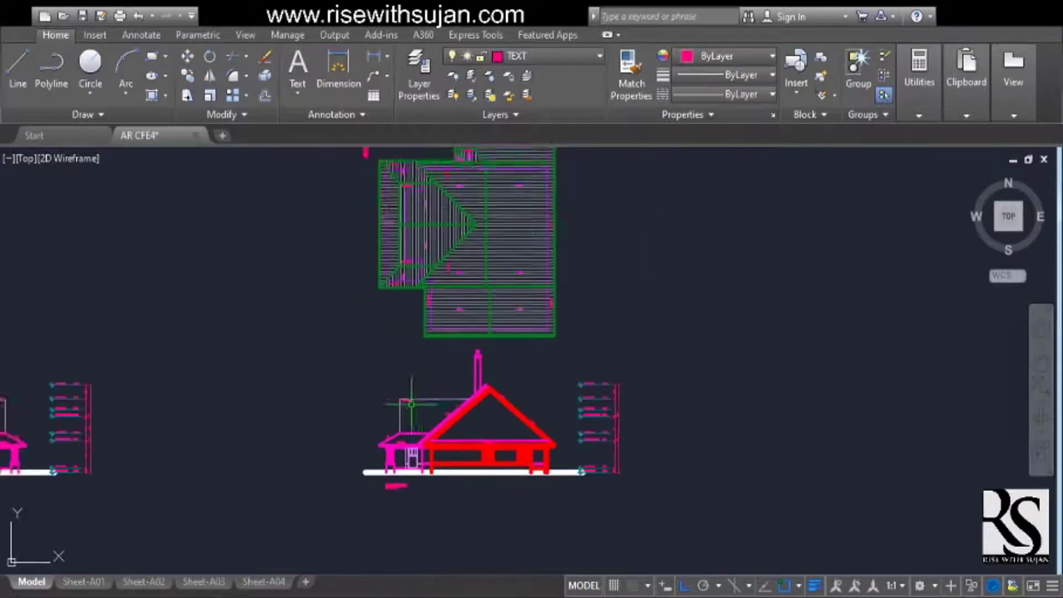
Draw horizontal construction lines through the magenta and red gable peaks, the rear ridge line and the top of the porch roof
mouse_move(455, 398)
middle_mouse_down()
mouse_move(356, 432)
mouse_move(328, 389)
middle_mouse_up()
scroll(412, 456, "up", 4)
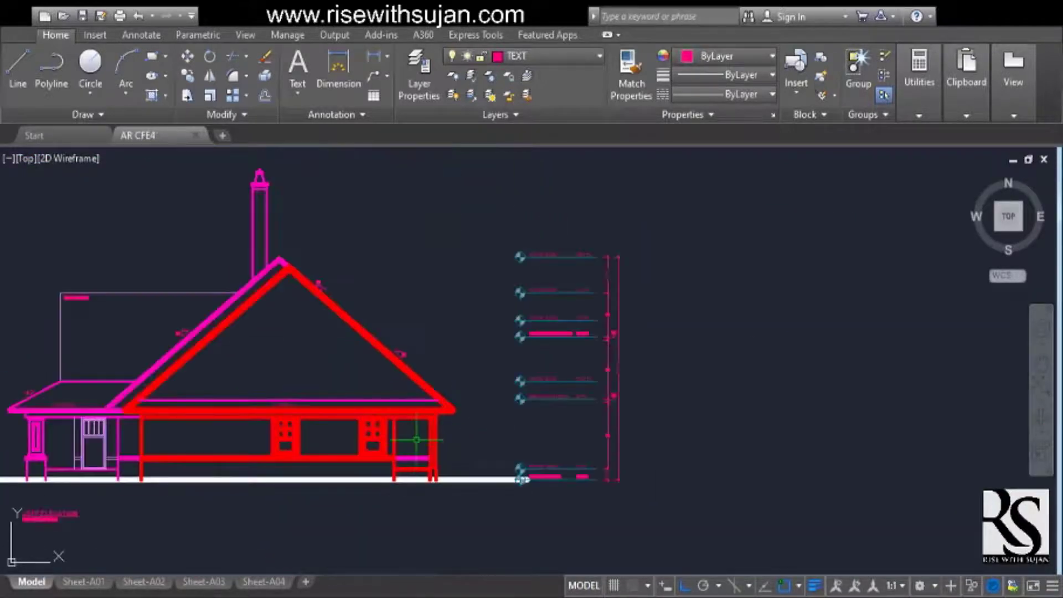
scroll(268, 265, "up", 5)
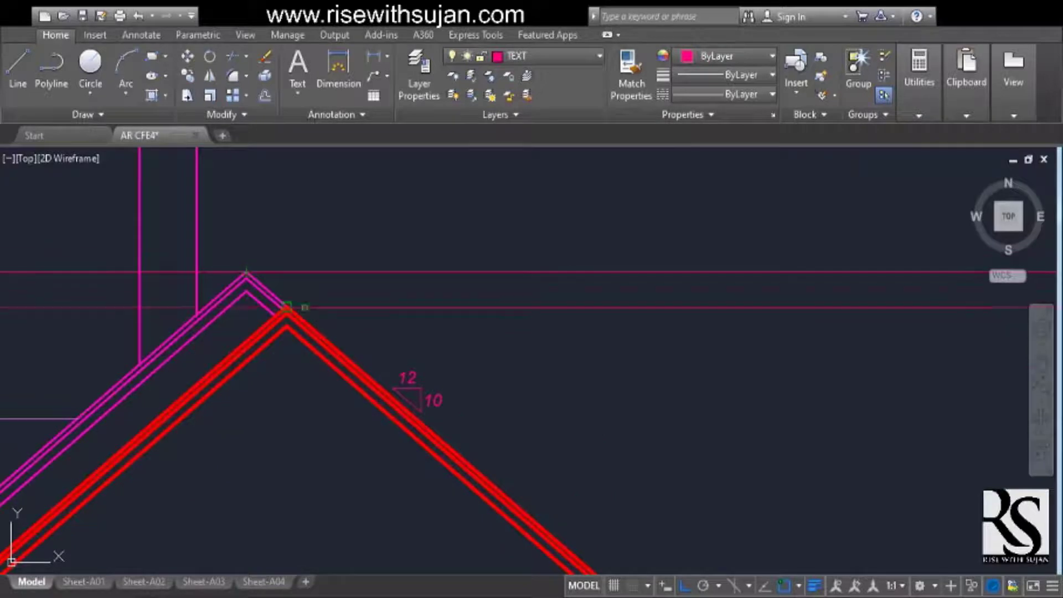
scroll(286, 308, "down", 6)
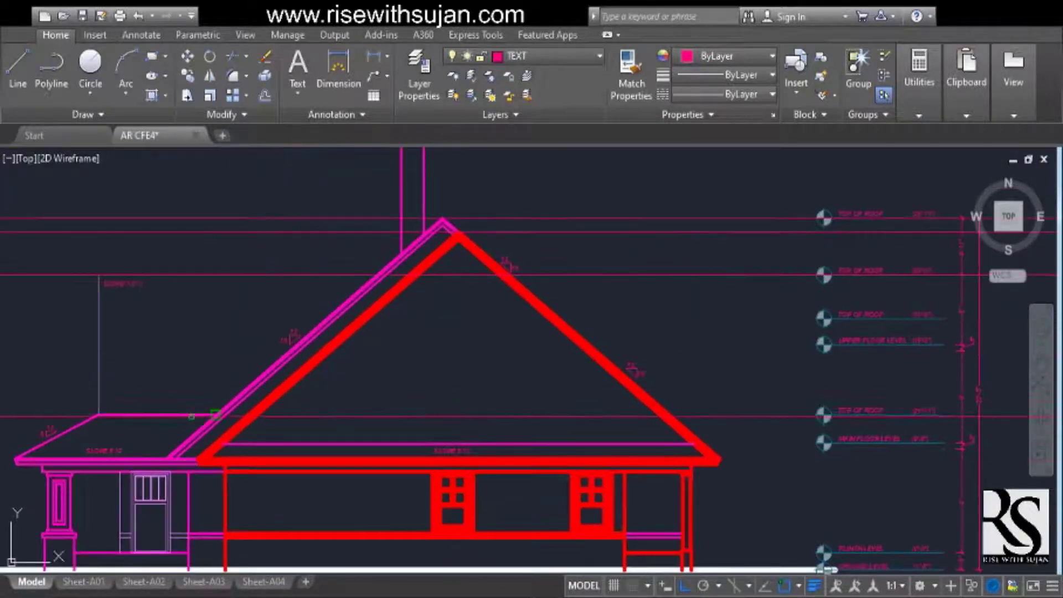
middle_click_drag(350, 428, 322, 381)
mouse_move(709, 465)
middle_mouse_down()
mouse_move(619, 408)
mouse_move(586, 528)
middle_mouse_up()
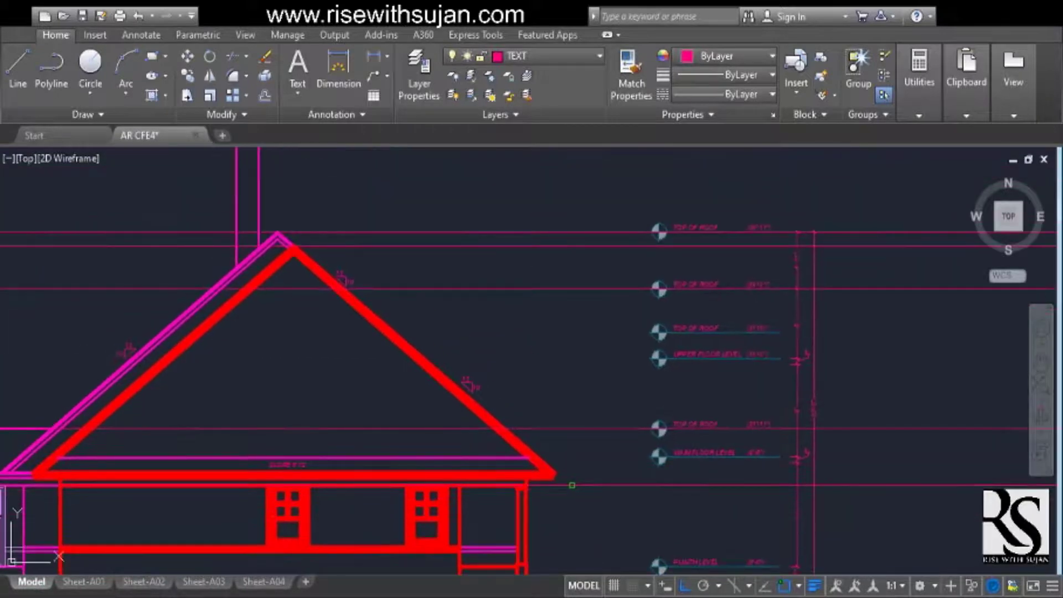
scroll(572, 485, "down", 2)
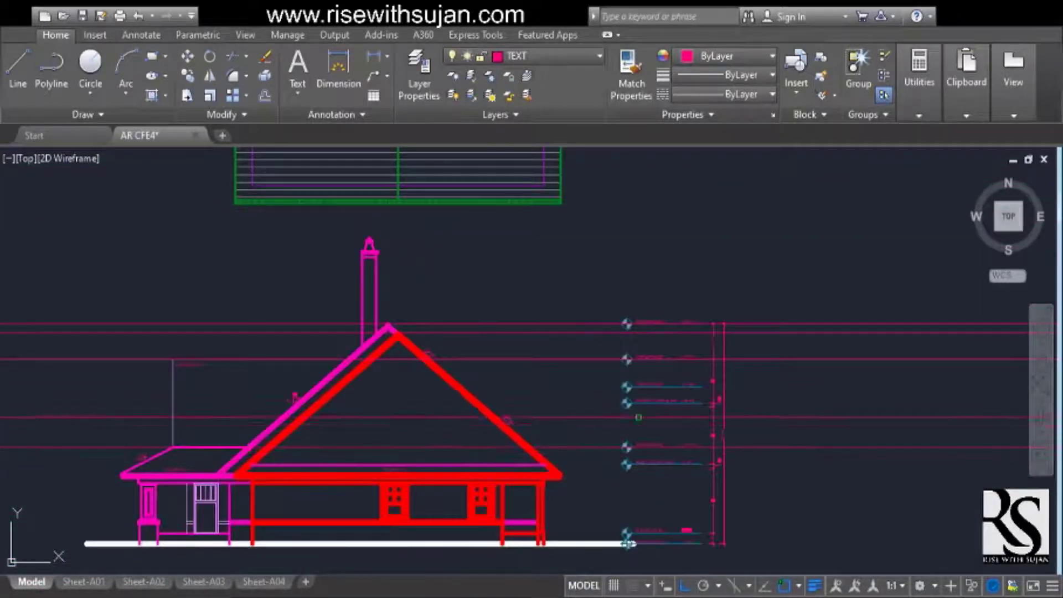
Move the TOP OF ROOF (21'-9") level marker with its text up to the construction line through the red gable's peak
scroll(637, 417, "up", 4)
scroll(590, 343, "down", 2)
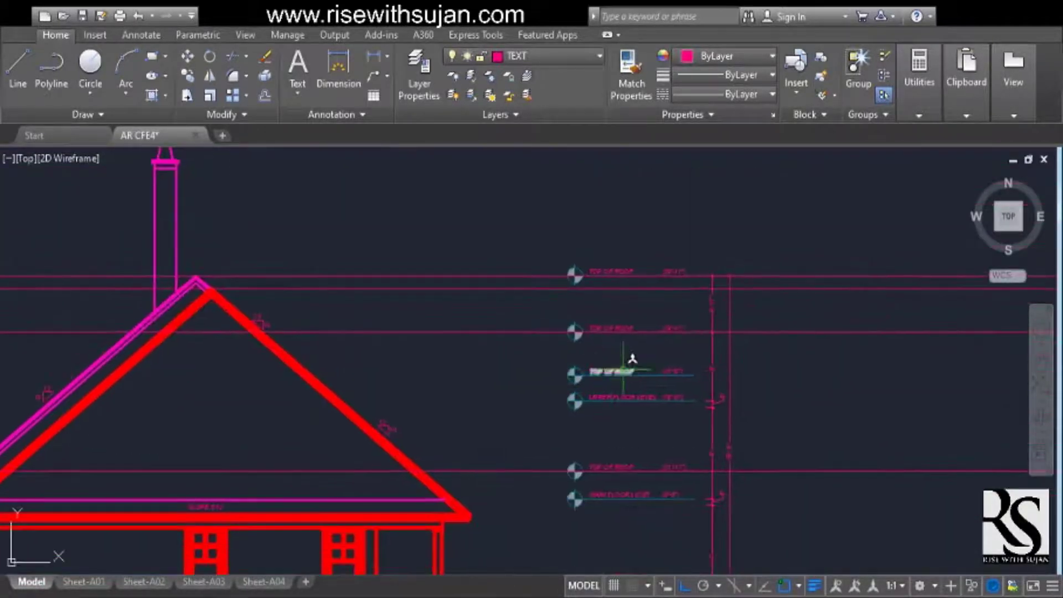
scroll(597, 354, "up", 4)
left_click(376, 337)
left_click(794, 419)
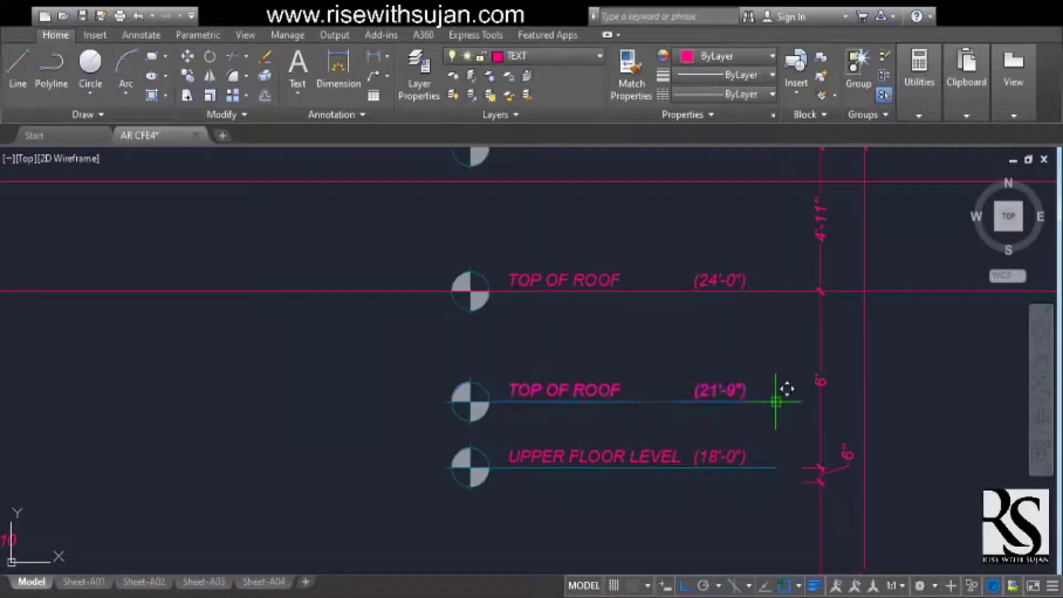
left_click(776, 402)
mouse_move(777, 256)
middle_mouse_down()
mouse_move(780, 376)
mouse_move(175, 401)
mouse_move(291, 401)
mouse_move(418, 368)
middle_mouse_up()
left_click(775, 301)
Check the 21'-9" and 24'-0" TOP OF ROOF markers of the neighbouring elevation against its roof peaks
scroll(778, 375, "down", 4)
scroll(119, 404, "up", 2)
scroll(333, 431, "up", 2)
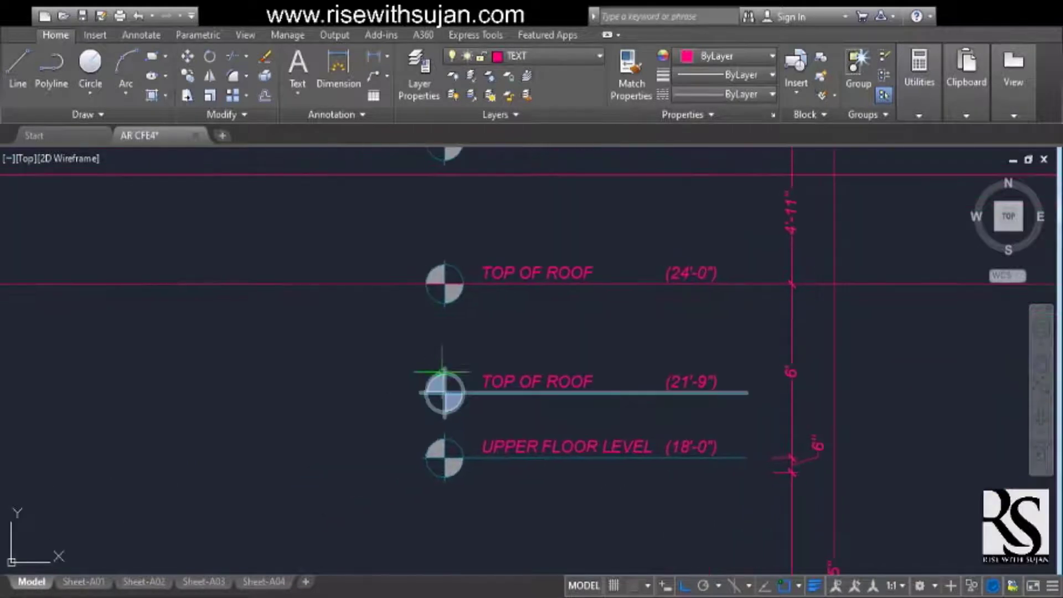
left_click(365, 349)
left_click(759, 425)
scroll(891, 392, "down", 4)
middle_click_drag(653, 436, 699, 433)
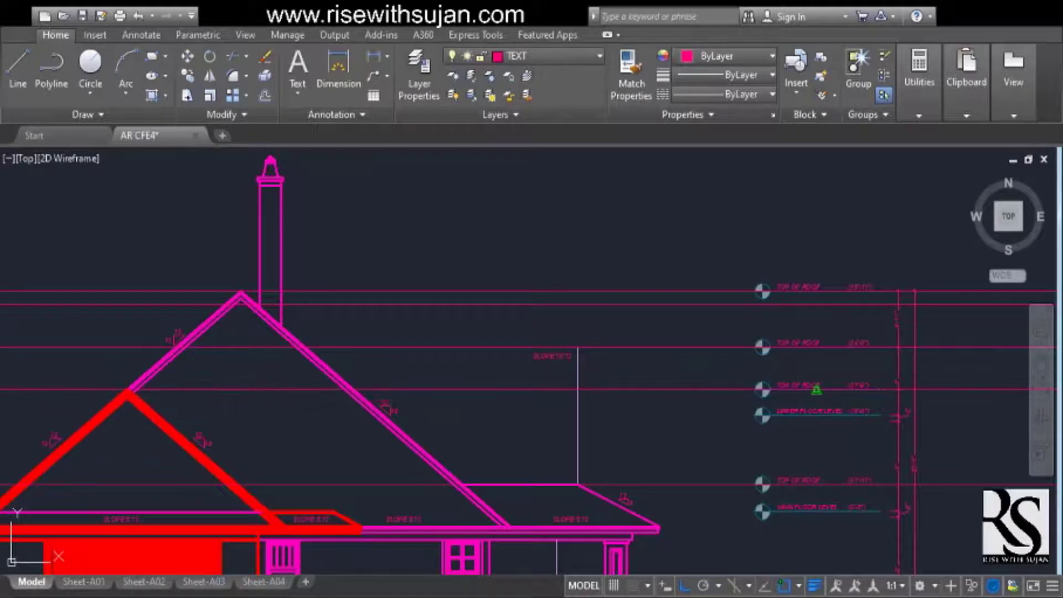
left_click(720, 334)
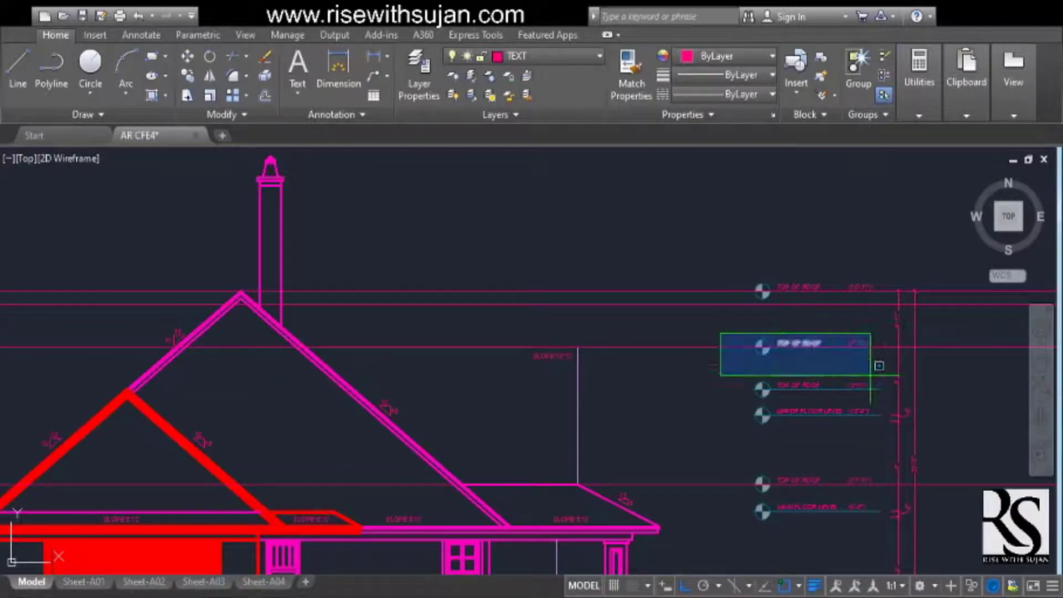
left_click(871, 375)
scroll(637, 376, "down", 2)
scroll(646, 371, "up", 2)
middle_click_drag(691, 390, 510, 380)
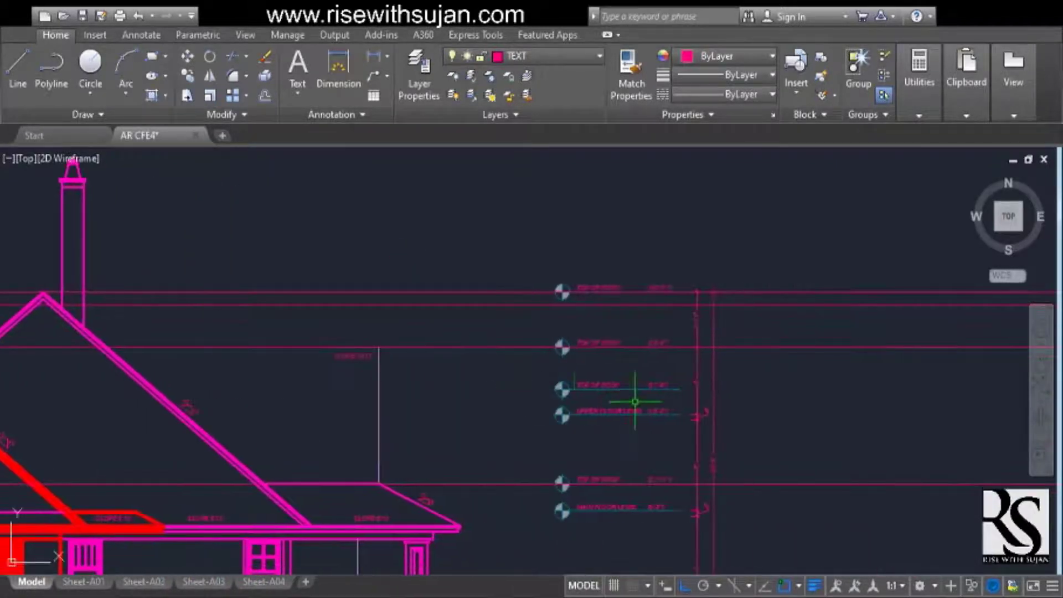
scroll(633, 401, "up", 2)
scroll(638, 403, "down", 2)
Examine the TOP OF ROOF level markers and dimensions beside the left elevation's horizontal construction lines
mouse_move(628, 407)
middle_mouse_down()
mouse_move(230, 387)
mouse_move(111, 398)
middle_mouse_up()
scroll(448, 381, "down", 2)
scroll(537, 374, "up", 4)
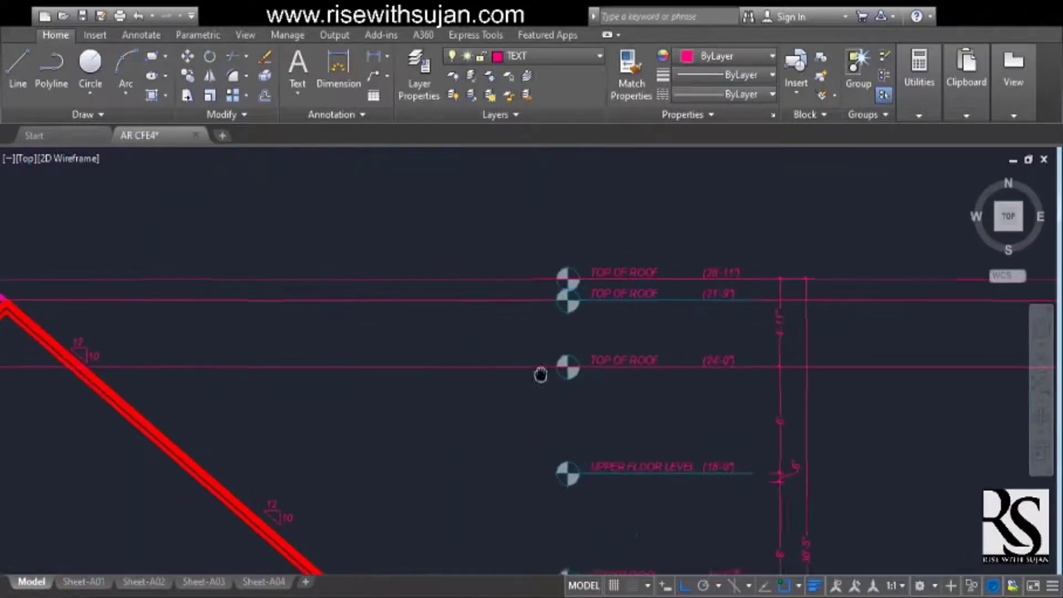
scroll(529, 377, "down", 6)
scroll(530, 375, "up", 3)
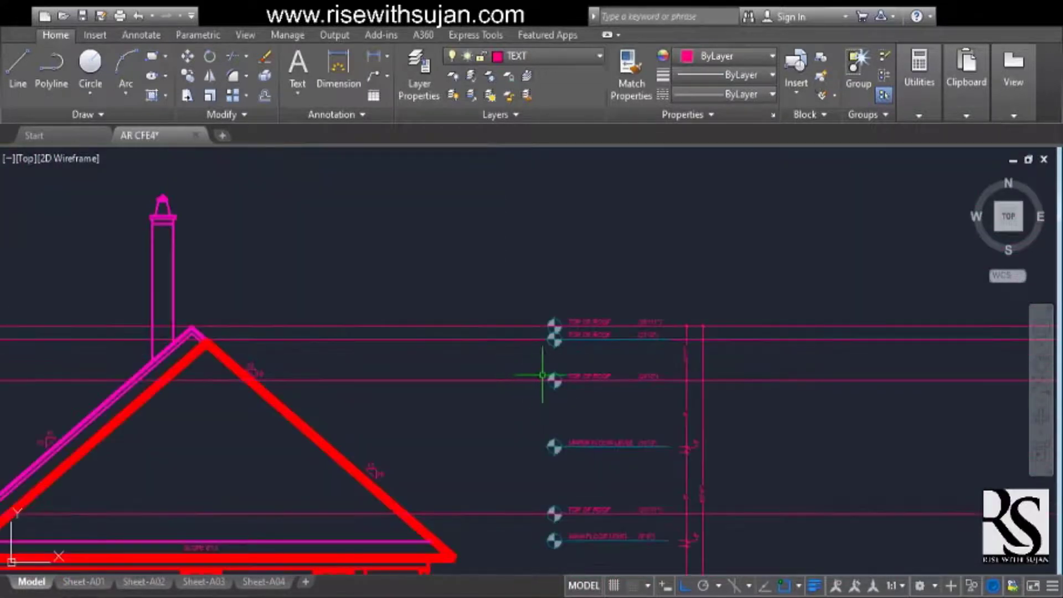
middle_click_drag(552, 379, 564, 365)
scroll(643, 335, "up", 2)
middle_click_drag(688, 428, 622, 380)
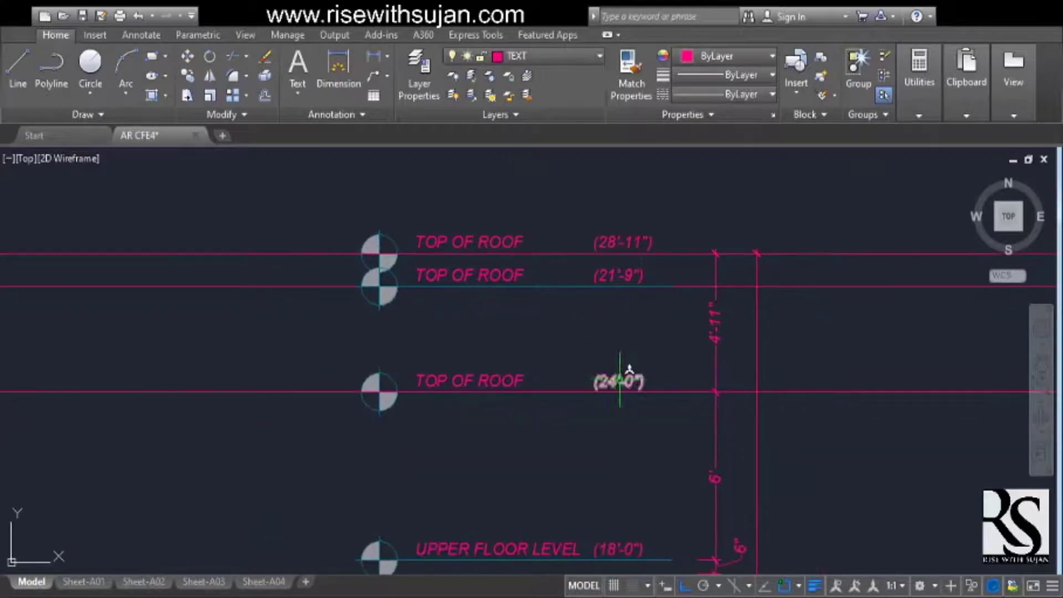
scroll(553, 221, "down", 2)
Dimension the vertical height from the plinth level to the red gable's peak line, beside the existing level dimensions
left_click(631, 396)
middle_click_drag(628, 530, 607, 374)
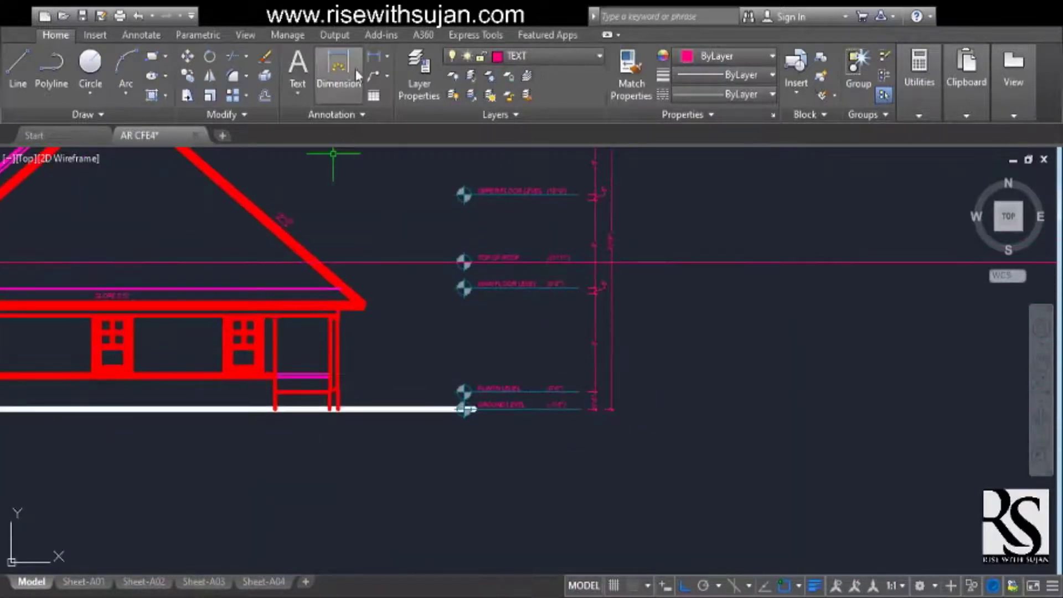
scroll(556, 387, "up", 3)
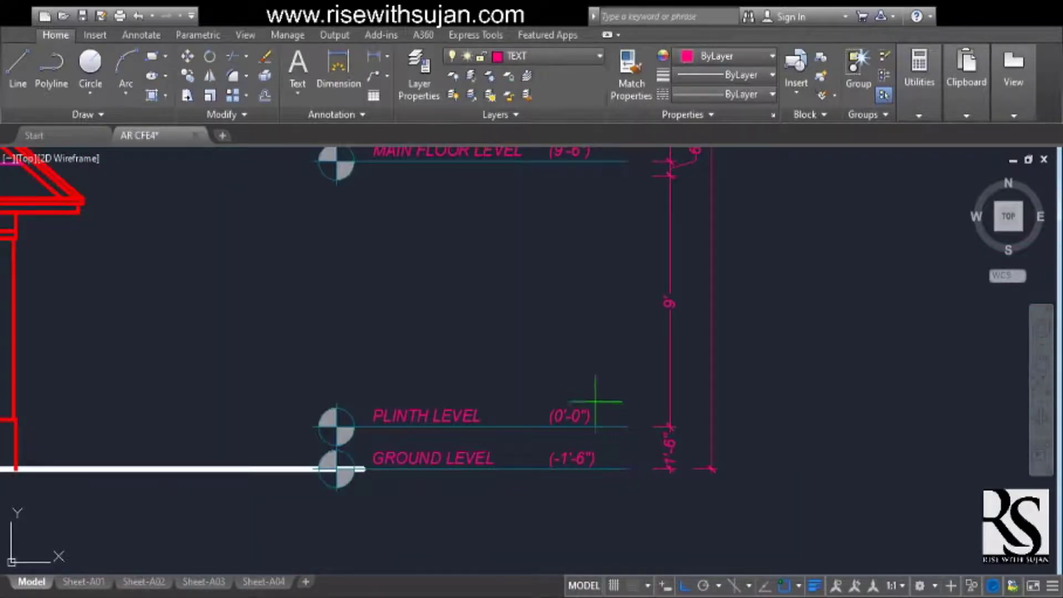
scroll(595, 402, "down", 4)
scroll(622, 280, "up", 3)
scroll(657, 293, "down", 2)
scroll(688, 366, "up", 3)
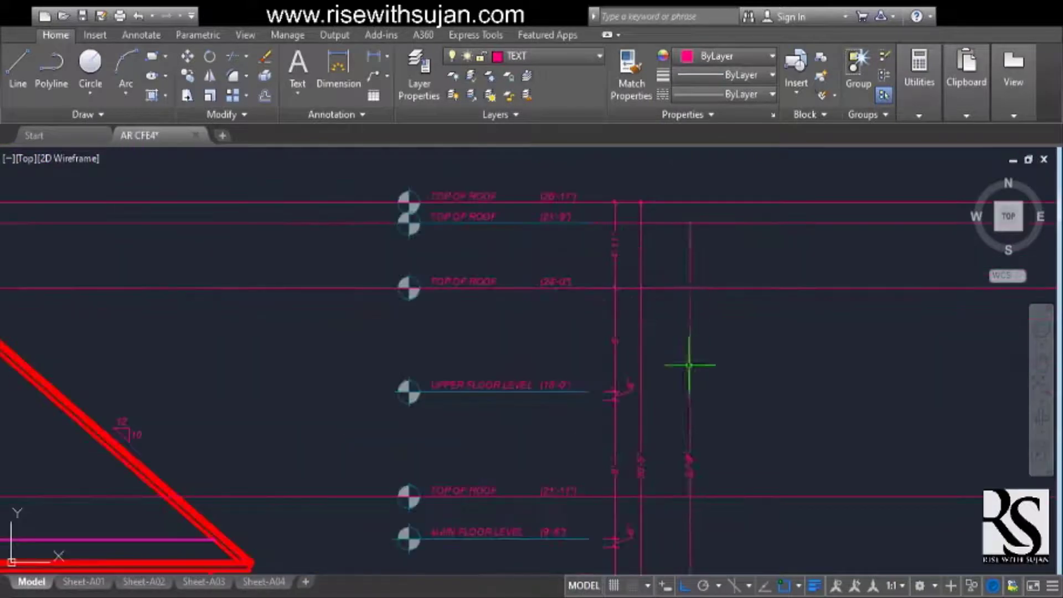
Change the height text of the moved TOP OF ROOF marker at the red gable's peak to (27'-9")
scroll(554, 272, "up", 4)
double_click(535, 282)
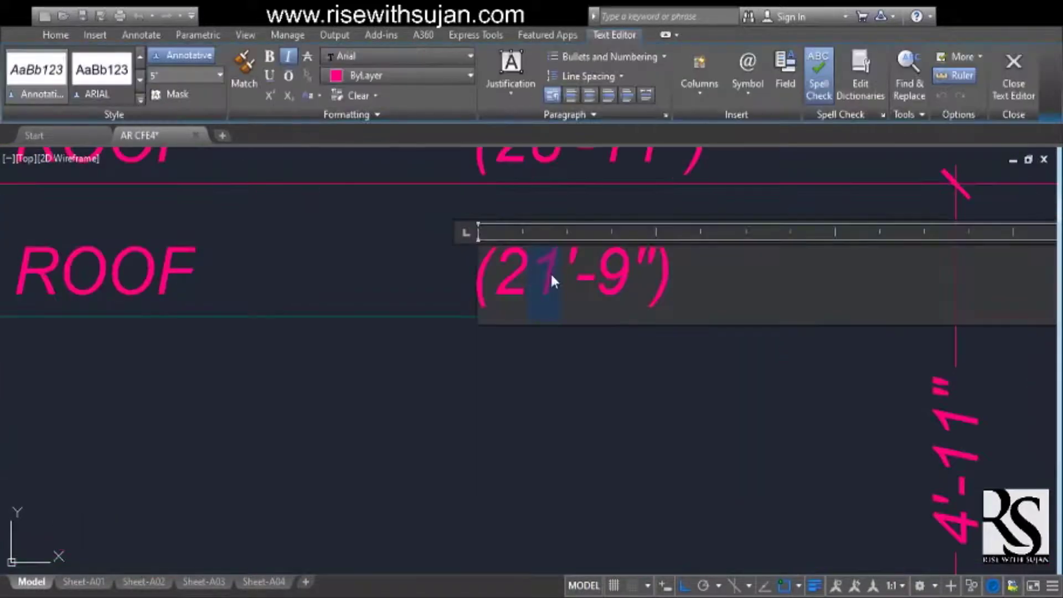
scroll(573, 304, "down", 3)
left_click(572, 304)
middle_click_drag(728, 546, 707, 339)
scroll(747, 372, "down", 1)
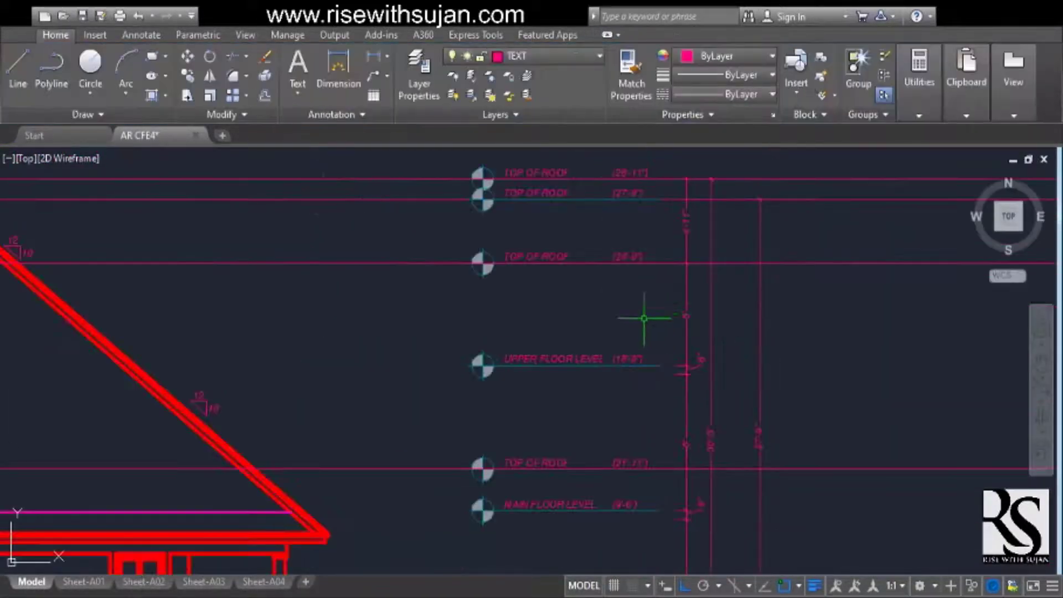
Shorten the dimension above the neighbouring elevation's upper floor level so it ends at the 21'-9" TOP OF ROOF marker
scroll(741, 331, "down", 3)
middle_click_drag(629, 337, 887, 346)
middle_click_drag(215, 354, 762, 351)
scroll(761, 351, "up", 2)
middle_click_drag(775, 311, 647, 350)
scroll(647, 351, "up", 1)
left_click(644, 351)
scroll(613, 340, "up", 2)
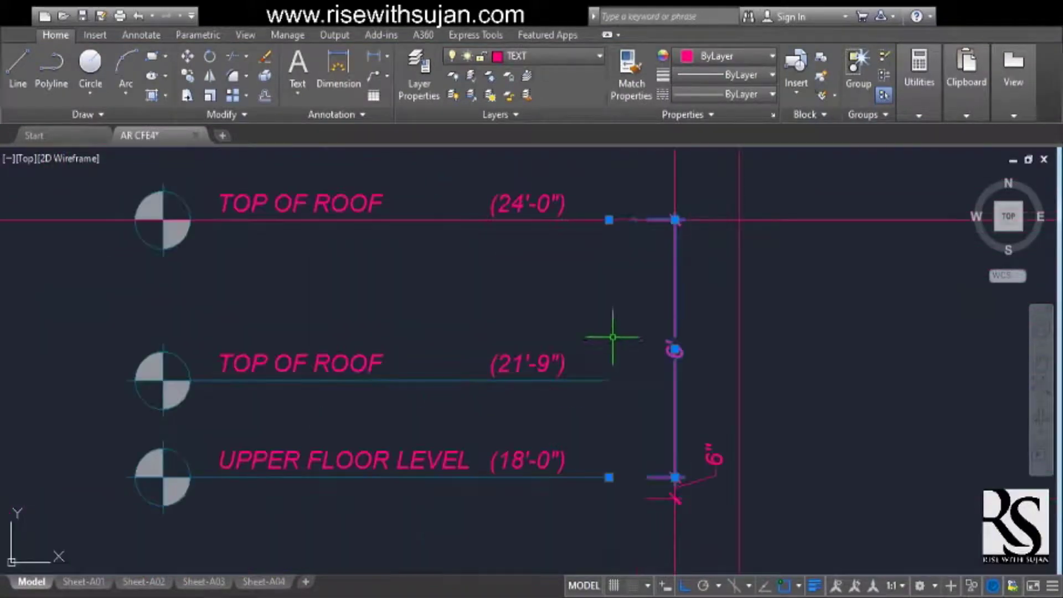
left_click(609, 220)
left_click(608, 379)
key("Escape")
middle_click_drag(608, 379, 544, 406)
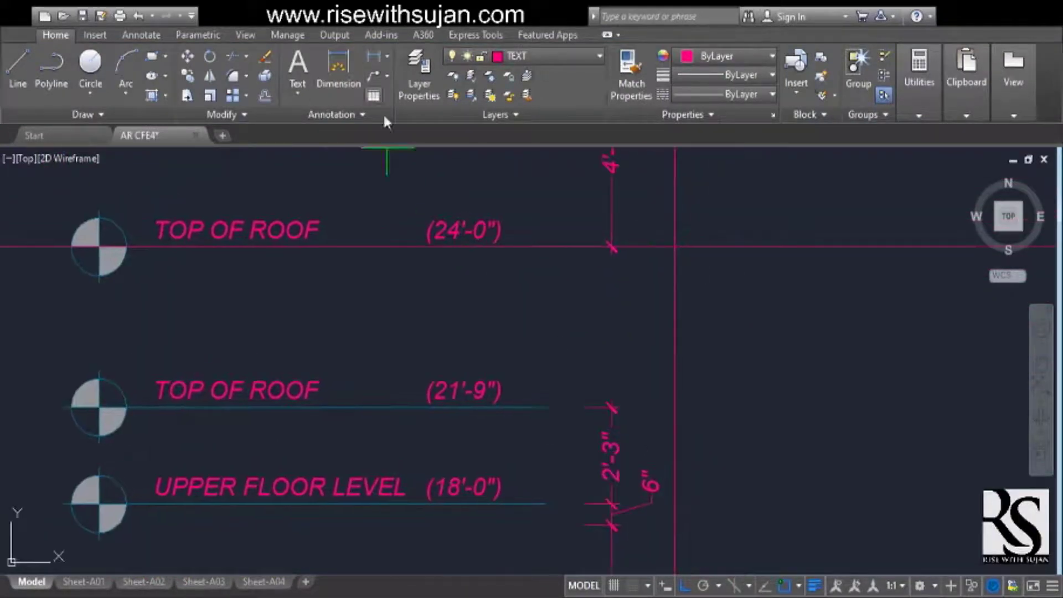
Dimension the vertical gap between the 21'-9" and 24'-0" TOP OF ROOF levels in line with the existing dimensions
scroll(599, 254, "up", 1)
left_click(619, 242)
scroll(557, 313, "down", 3)
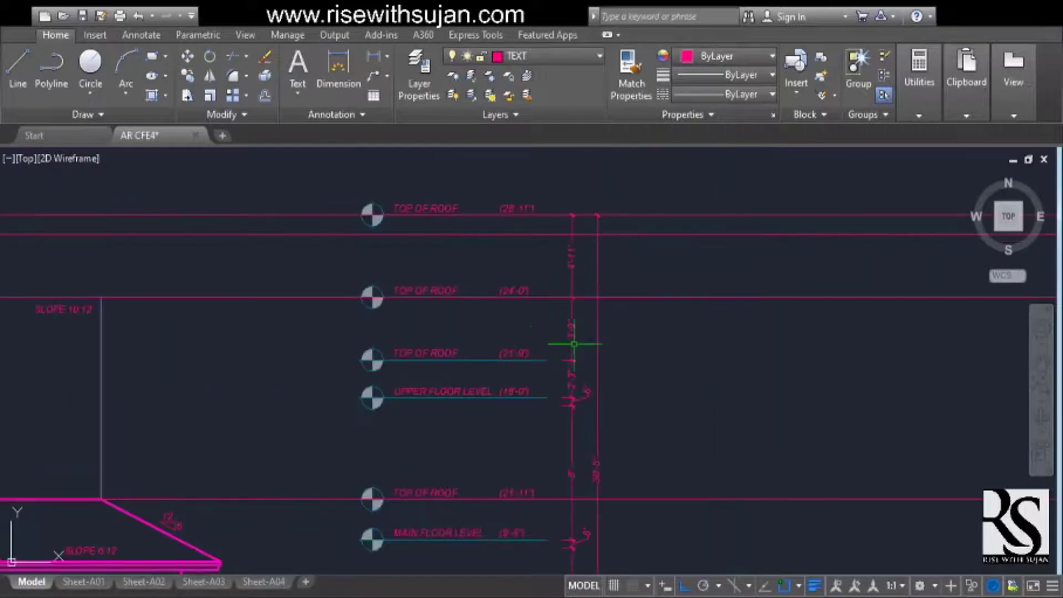
Delete the four horizontal roof-height construction lines running across the elevation with the large red gable
scroll(732, 332, "down", 1)
middle_click_drag(732, 332, 181, 349)
scroll(181, 349, "down", 1)
middle_click_drag(872, 350, 691, 344)
scroll(690, 344, "up", 5)
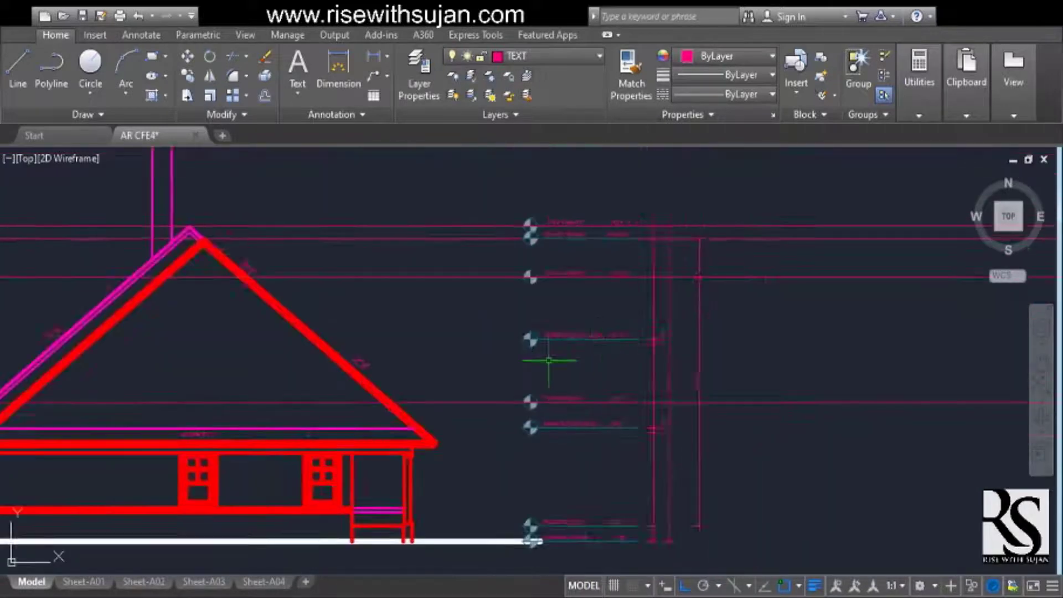
scroll(551, 360, "down", 3)
middle_click_drag(621, 356, 560, 353)
left_click(765, 232)
left_click(731, 303)
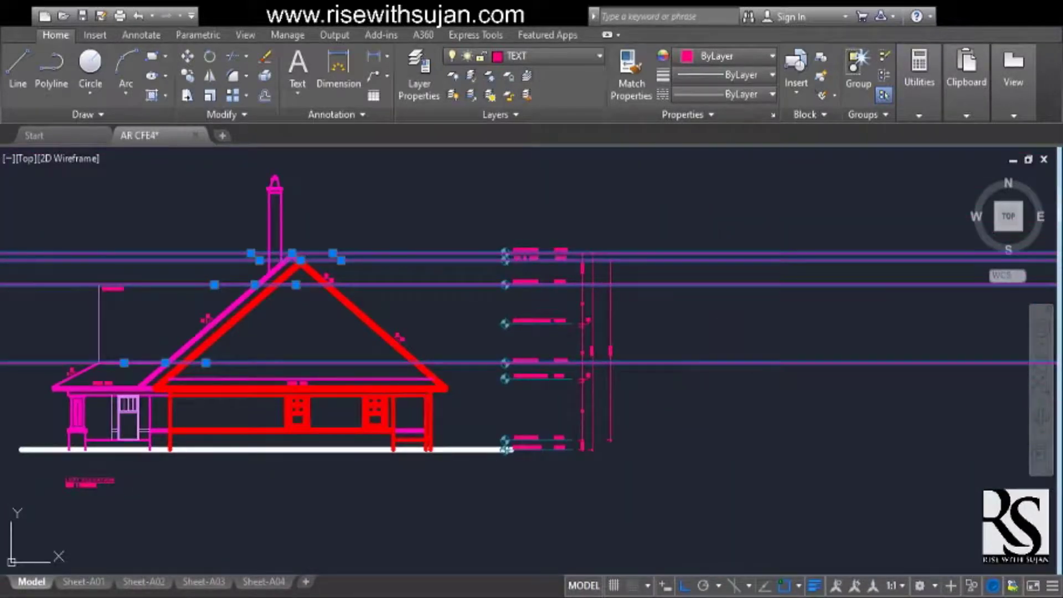
key("Delete")
Delete the temporary outermost height dimension running from the plinth level to the red gable's peak
scroll(633, 323, "up", 4)
left_click(573, 391)
key("Delete")
Change the title below the elevation with the large red gable to RIGHT ELEVATION
scroll(689, 386, "down", 4)
middle_click_drag(639, 429, 683, 416)
scroll(650, 417, "down", 6)
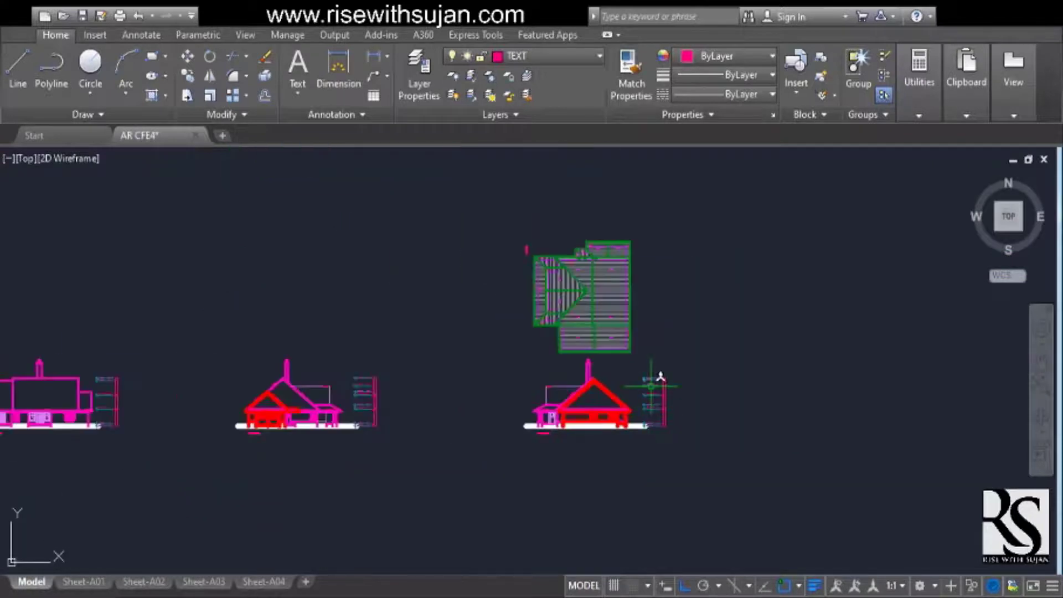
scroll(541, 450, "up", 3)
scroll(517, 384, "up", 8)
double_click(492, 376)
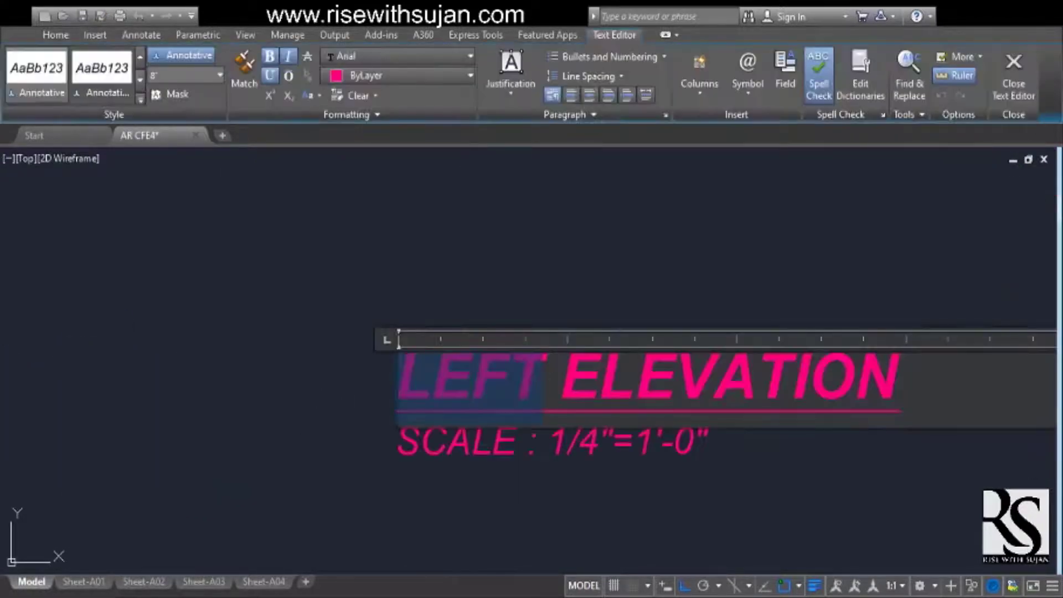
type("RIGHT")
left_click(251, 228)
scroll(422, 356, "down", 6)
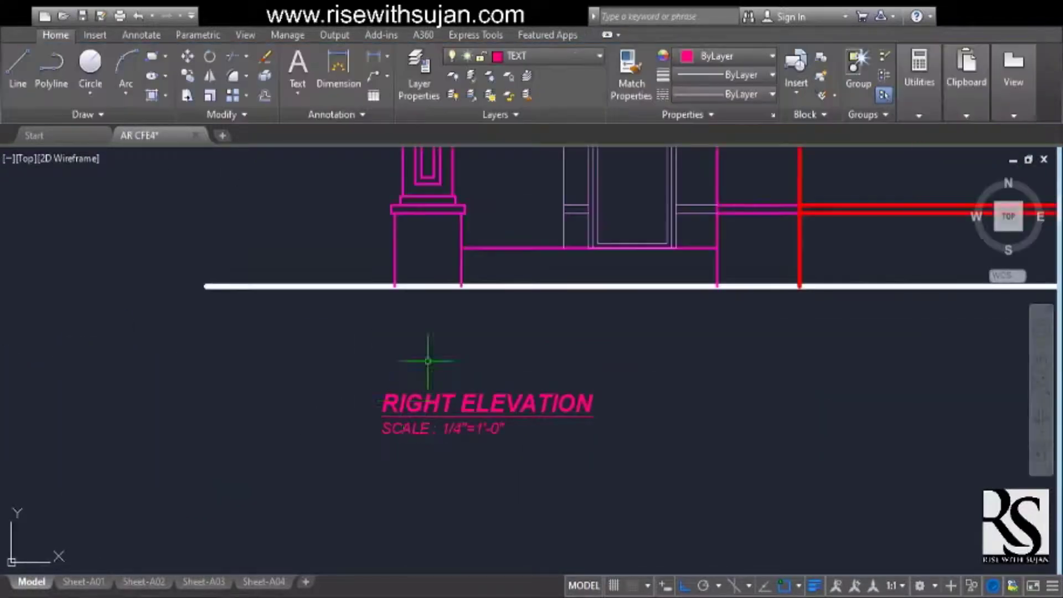
Copy the 12/10 slope symbol from the magenta roof edge horizontally across to the red gable's left slope
scroll(484, 422, "down", 2)
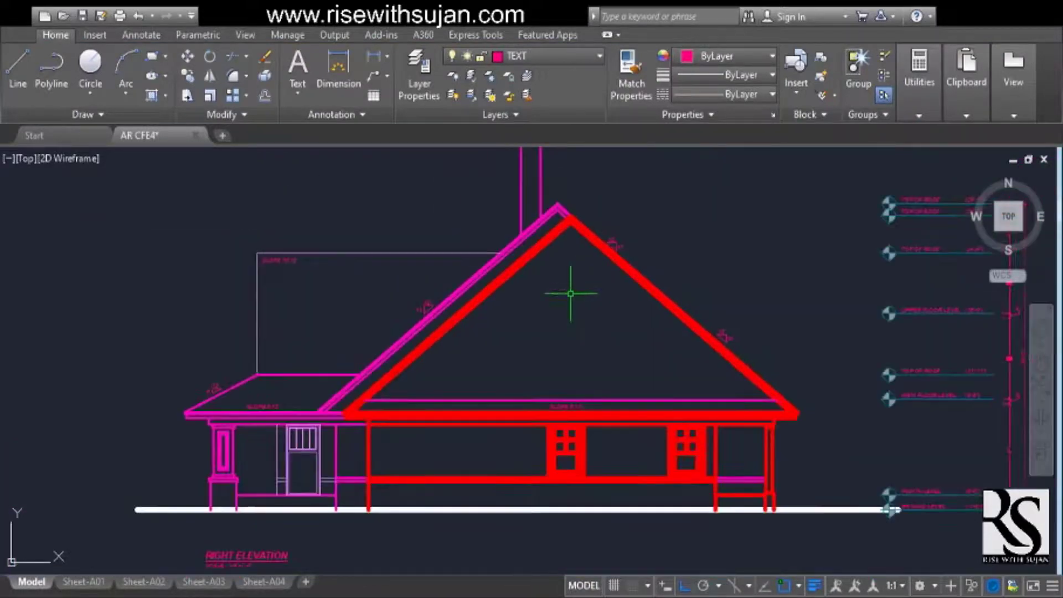
scroll(532, 289, "up", 2)
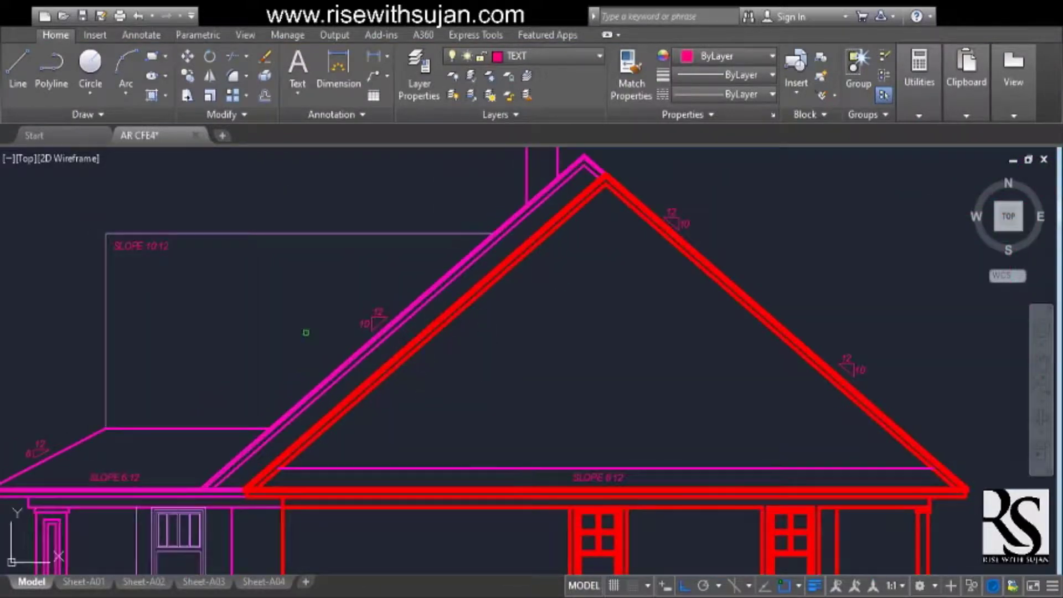
scroll(366, 329, "up", 6)
scroll(632, 308, "up", 2)
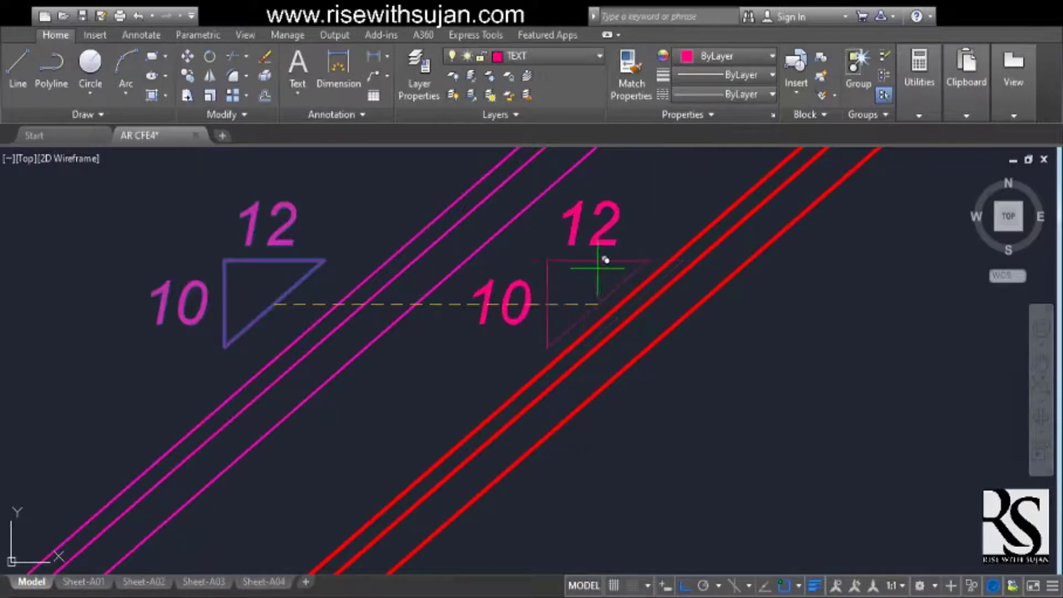
left_click(597, 271)
key("Escape")
Move the 12/10 slope symbol close against the red gable's right slope, level with the symbol on its left slope
scroll(398, 300, "down", 10)
scroll(638, 294, "up", 2)
left_click(637, 292)
left_click(731, 388)
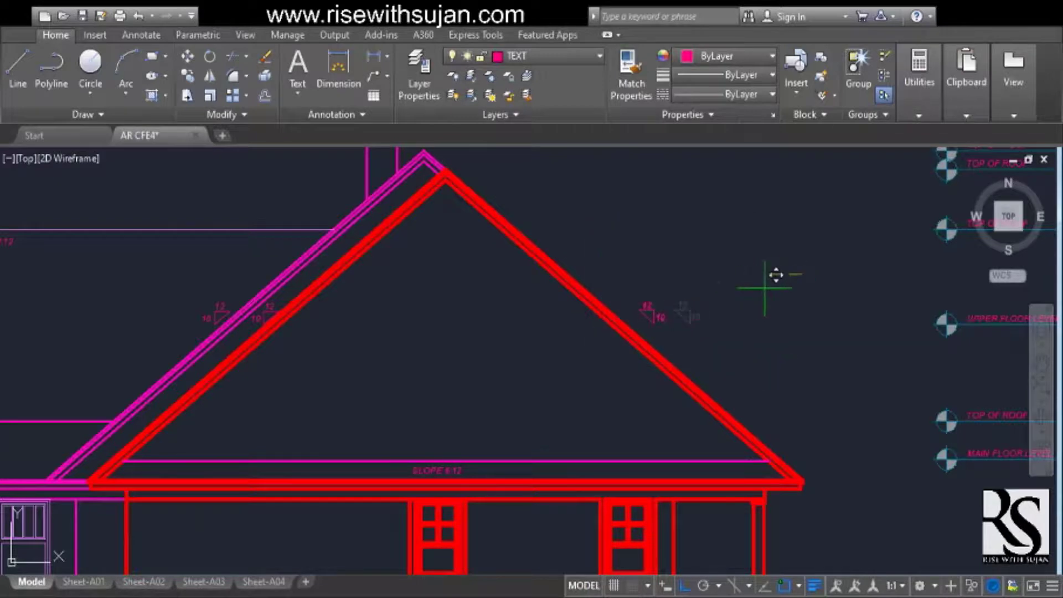
scroll(688, 333, "up", 3)
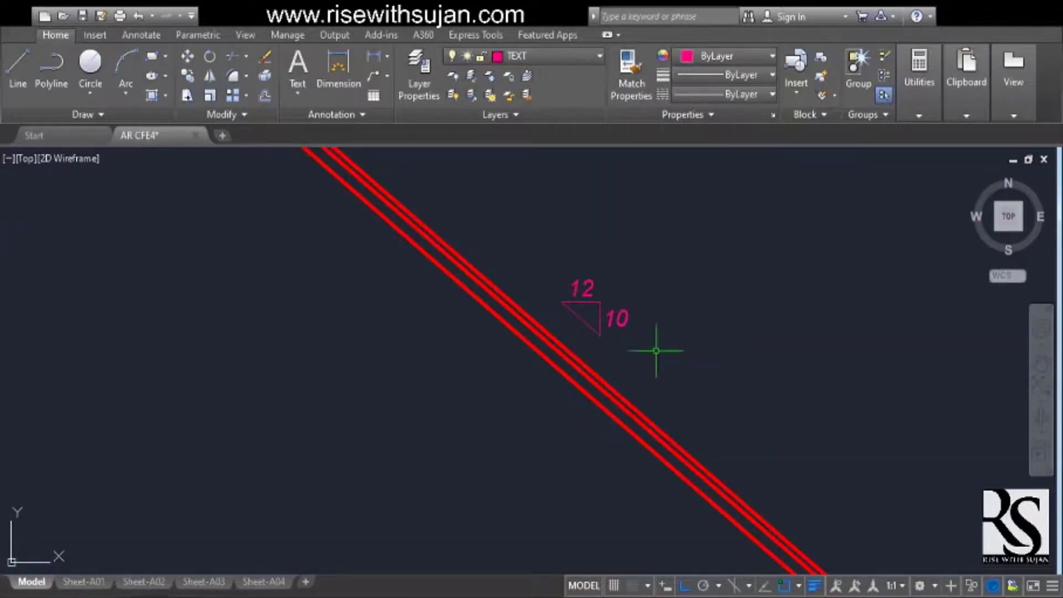
scroll(816, 360, "down", 4)
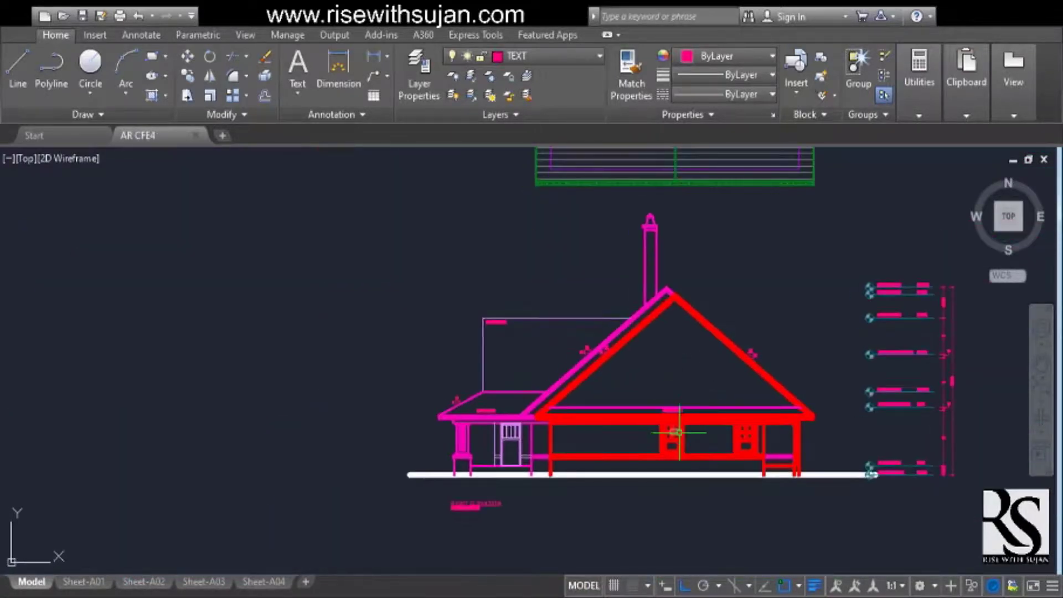
Put all vertical level dimensions beside the right elevation on the DIMENSION layer
middle_click_drag(679, 432, 657, 487)
scroll(658, 487, "down", 2)
scroll(810, 435, "up", 2)
left_click(821, 268)
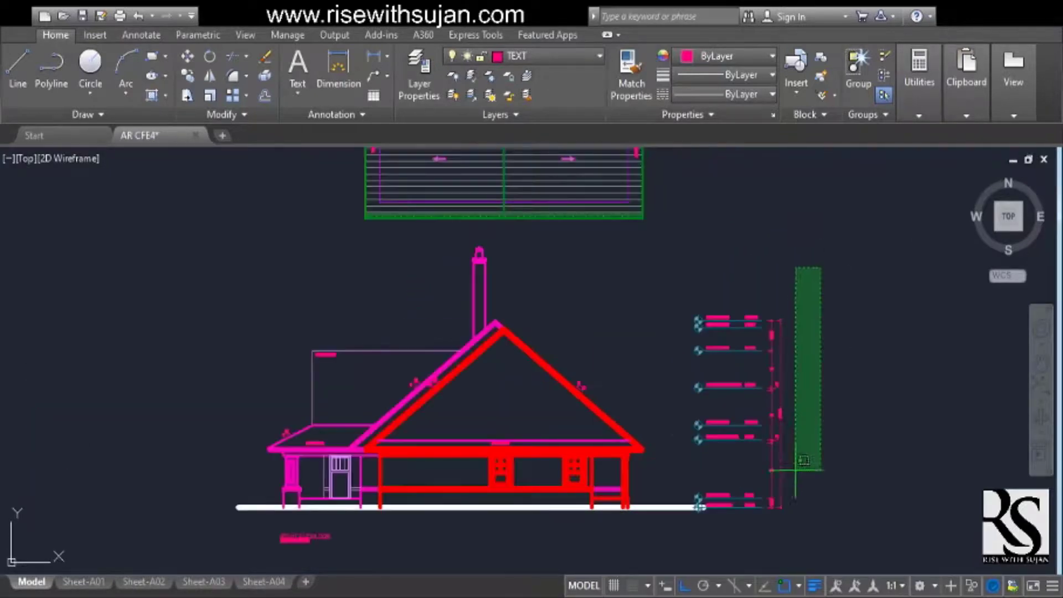
left_click(780, 506)
left_click(142, 35)
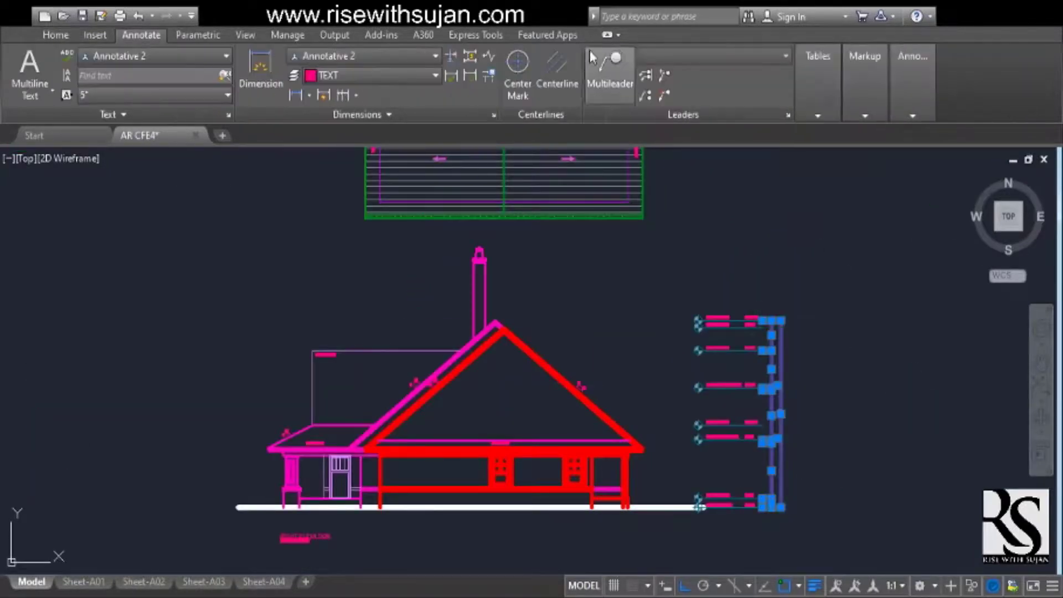
left_click(65, 35)
left_click(546, 150)
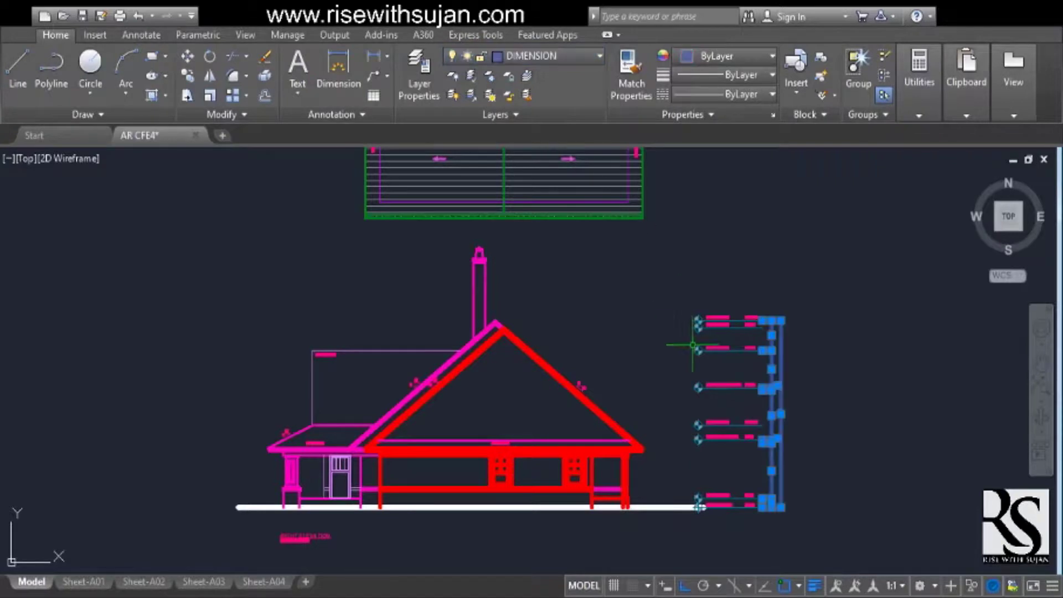
scroll(681, 363, "down", 2)
scroll(509, 369, "up", 2)
key("Escape")
Put the vertical level dimensions of the other three elevations on the DIMENSION layer
left_click(447, 226)
left_click(390, 483)
scroll(459, 368, "down", 2)
middle_click_drag(5, 443, 334, 408)
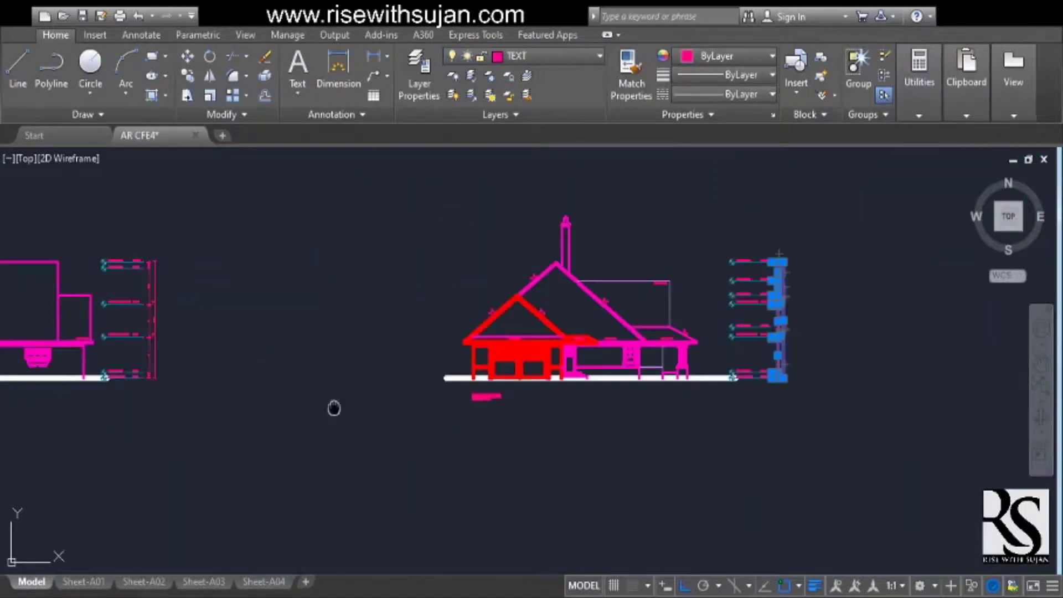
scroll(169, 294, "up", 2)
middle_click_drag(170, 294, 501, 276)
left_click(505, 206)
left_click(467, 470)
scroll(493, 391, "down", 2)
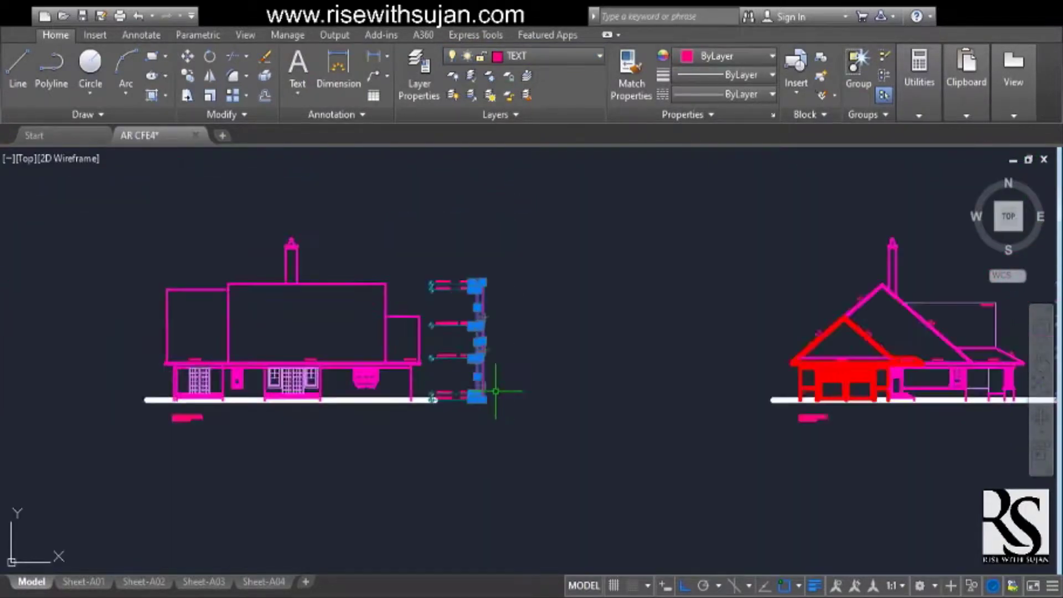
middle_click_drag(493, 391, 998, 372)
left_click(415, 248)
left_click(390, 418)
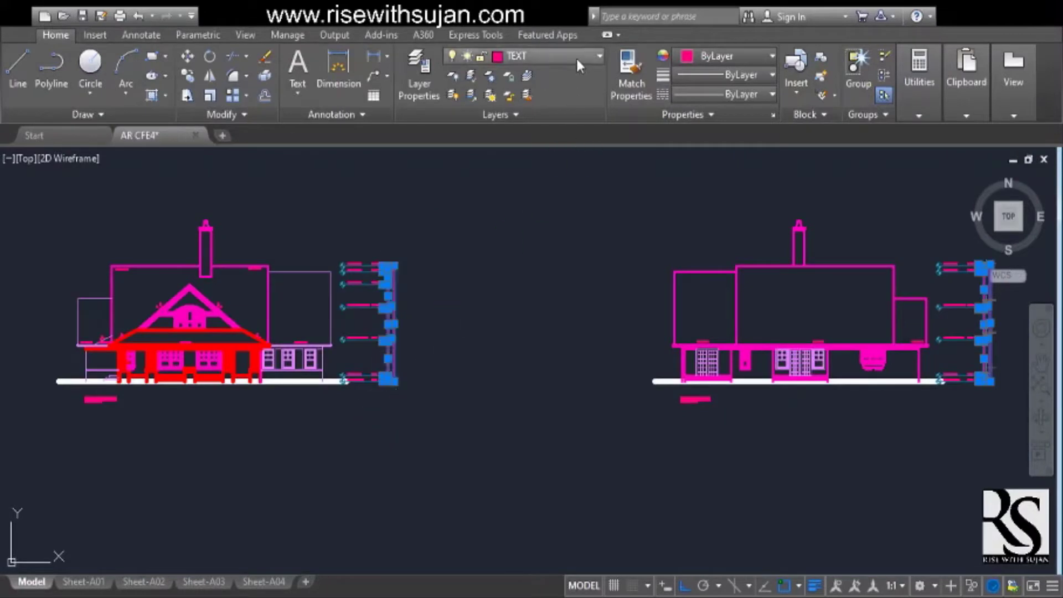
left_click(549, 145)
scroll(426, 368, "down", 4)
key("Escape")
Move the roof plan straight up, clear of the right elevation below it
middle_click_drag(615, 378, 289, 391)
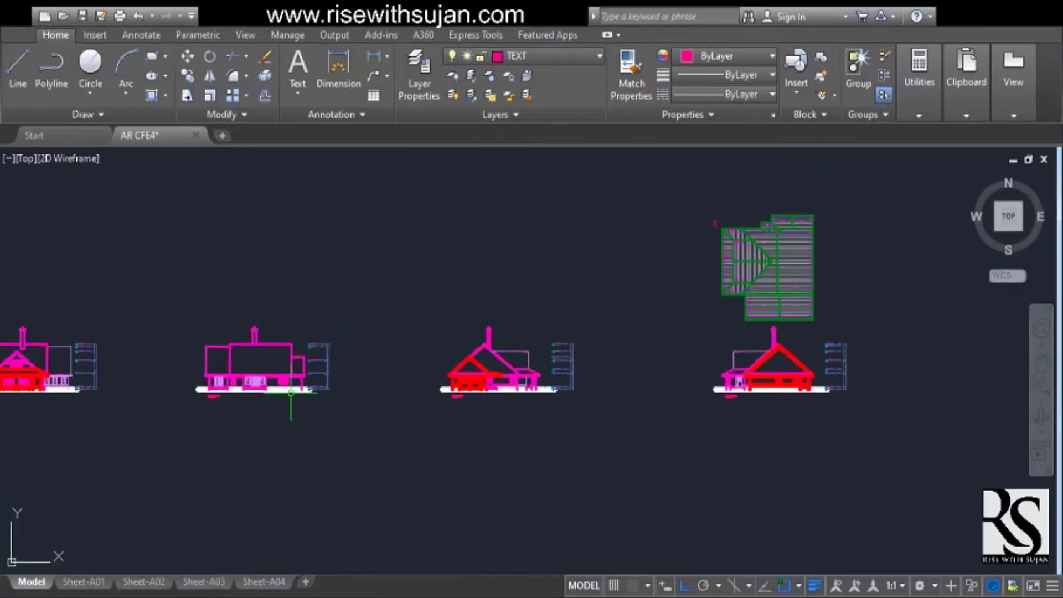
middle_click_drag(752, 317, 562, 391)
key("Return")
scroll(578, 346, "down", 3)
left_click(676, 338)
left_click(675, 304)
scroll(592, 370, "up", 2)
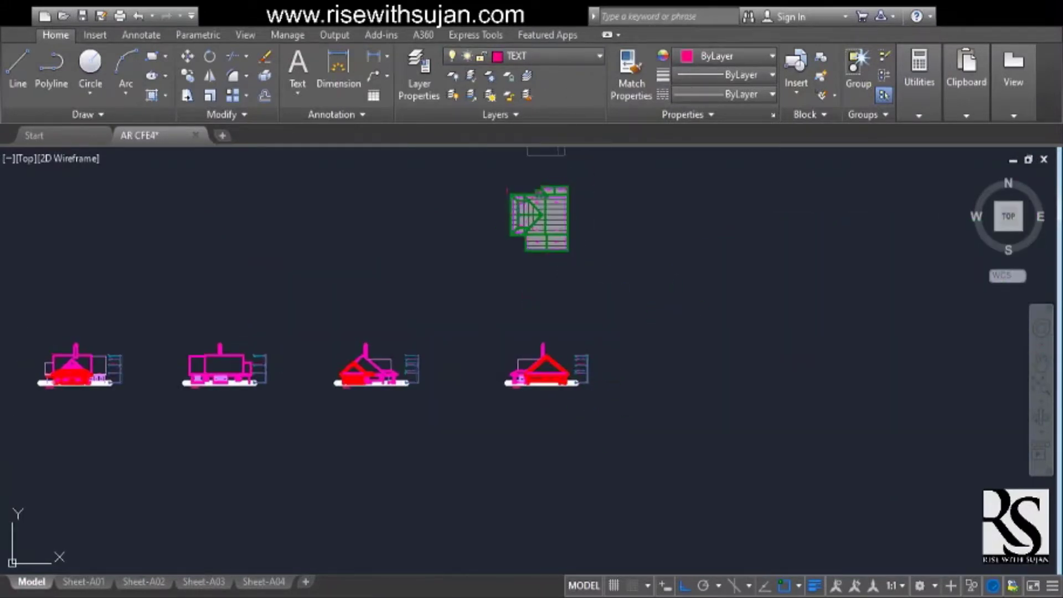